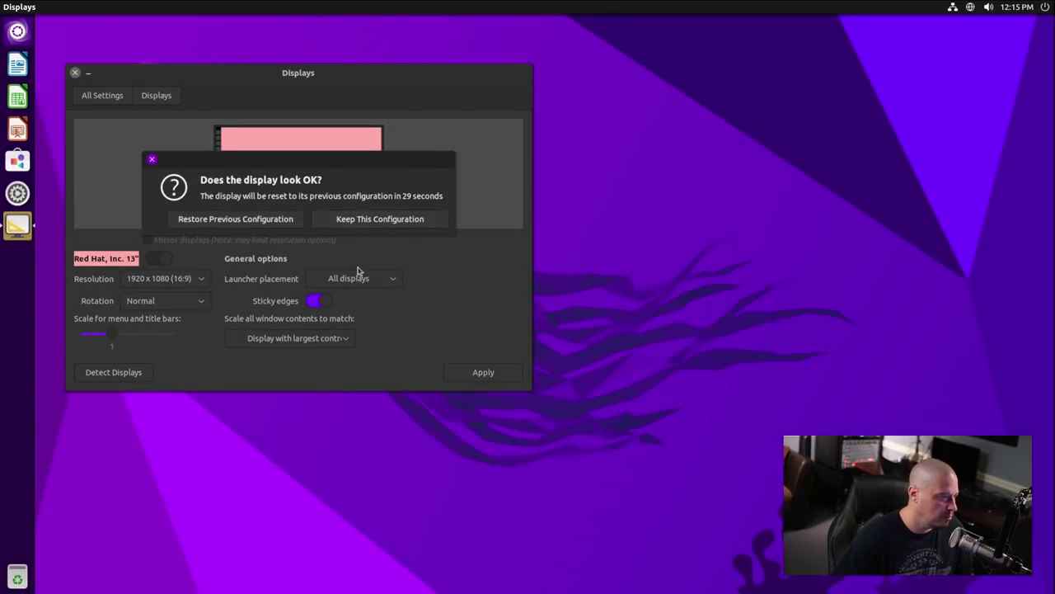
# - Keep the new 1920 x 1080 display configuration and close the display settings
pyautogui.click(371, 219)
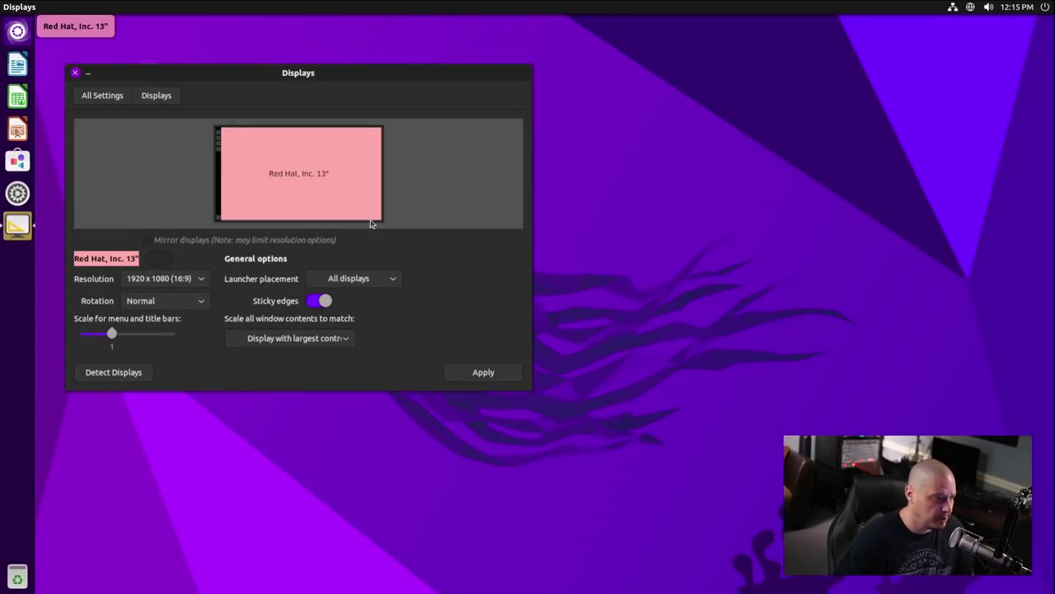
pyautogui.click(75, 72)
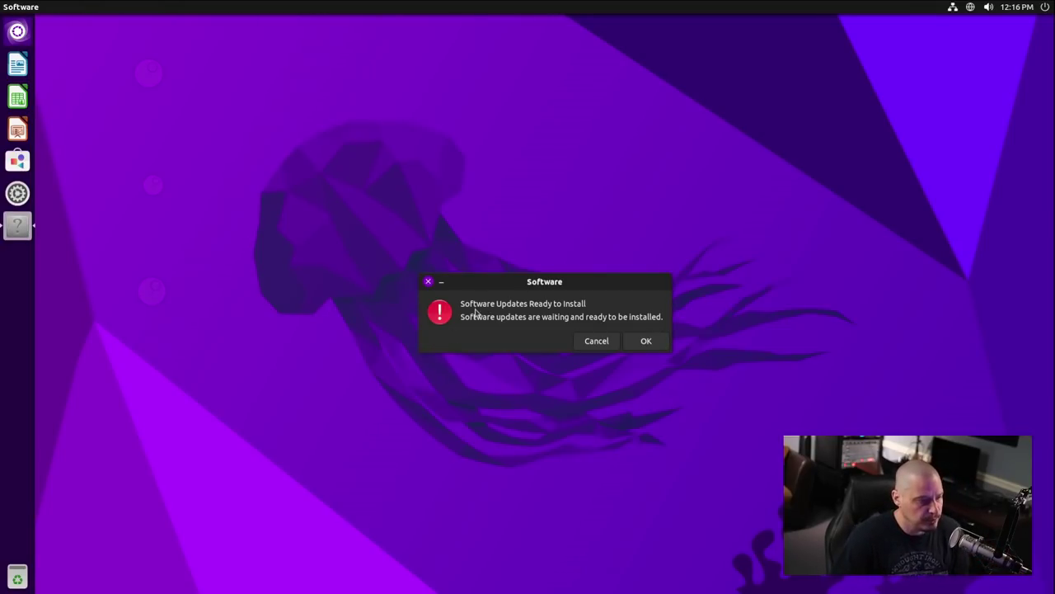
# - Accept the software update notice and install all application updates, authenticating with the account password
pyautogui.click(665, 344)
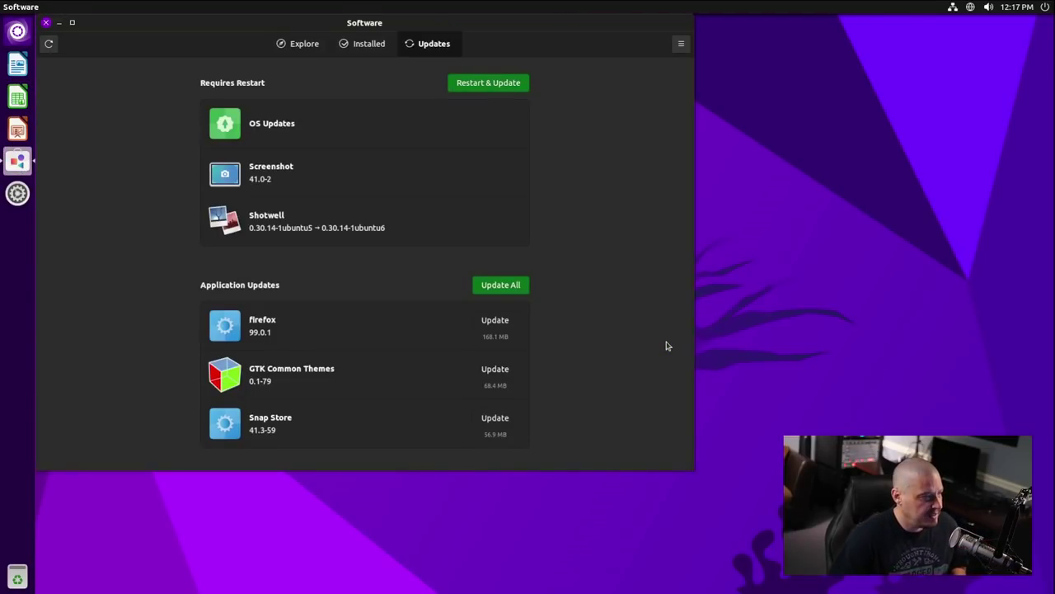
pyautogui.moveTo(331, 24); pyautogui.dragTo(430, 69)
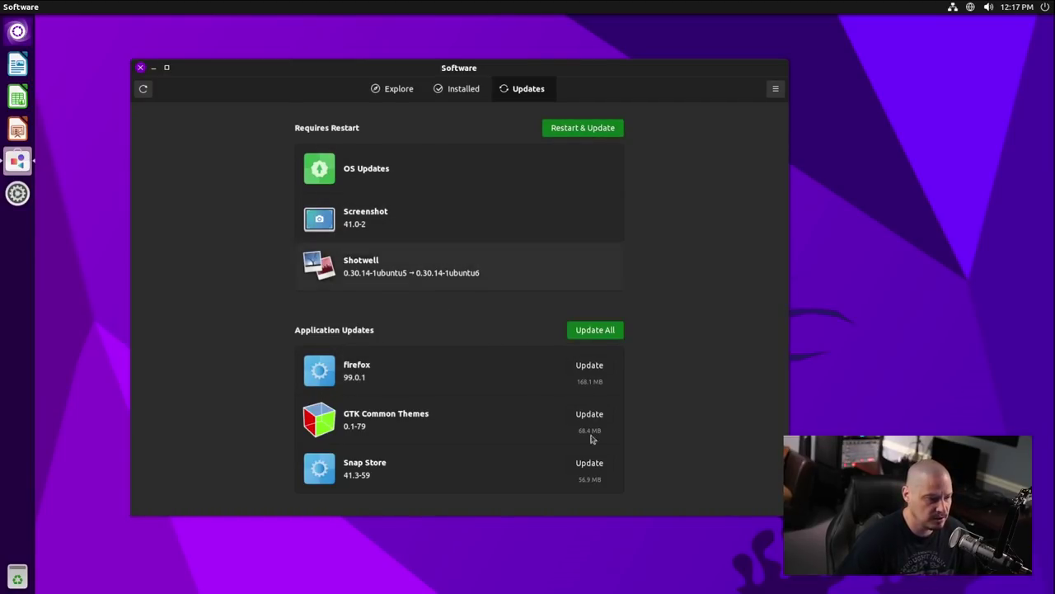
pyautogui.click(601, 331)
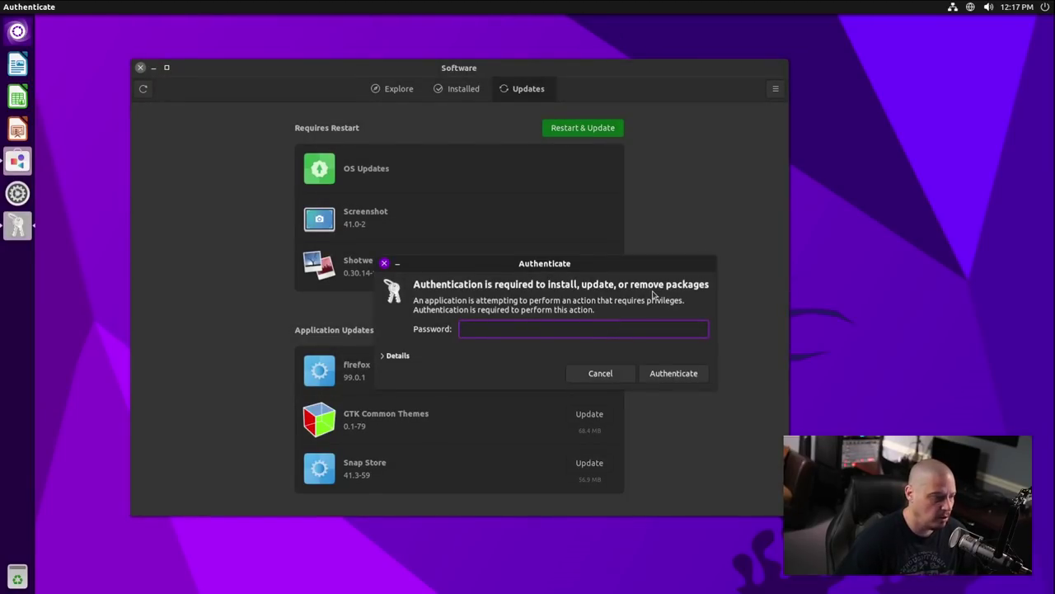
pyautogui.write('•')
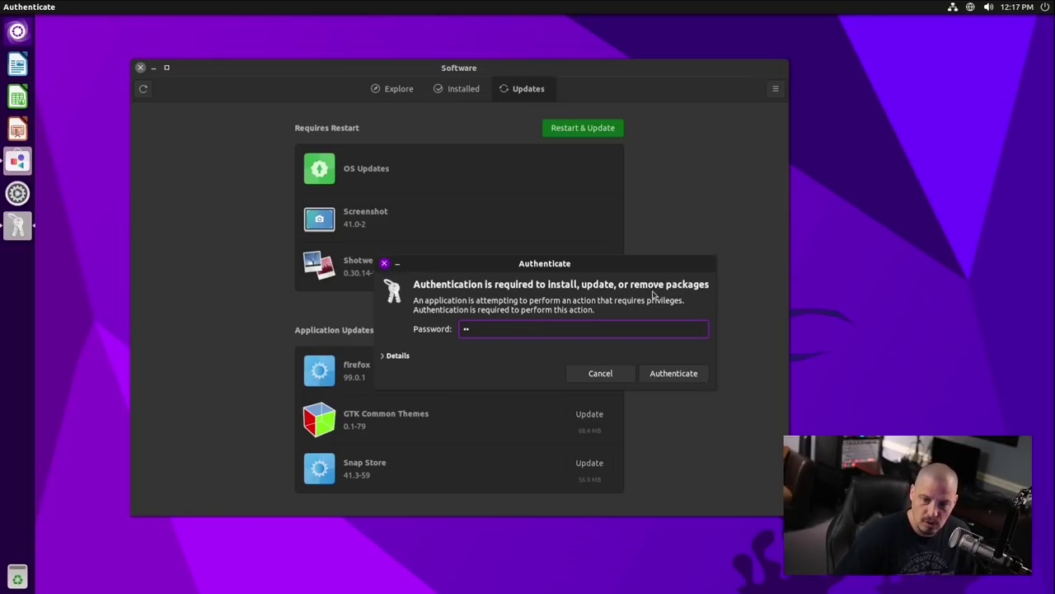
pyautogui.press('Return')
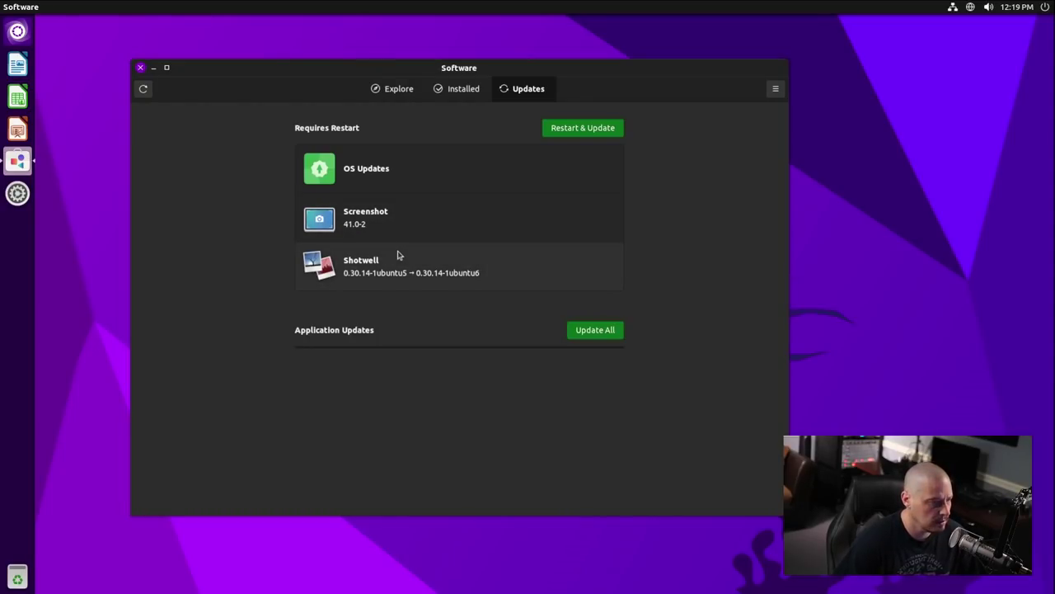
# - Restart the computer to apply the OS updates and log back in with the account password
pyautogui.click(592, 130)
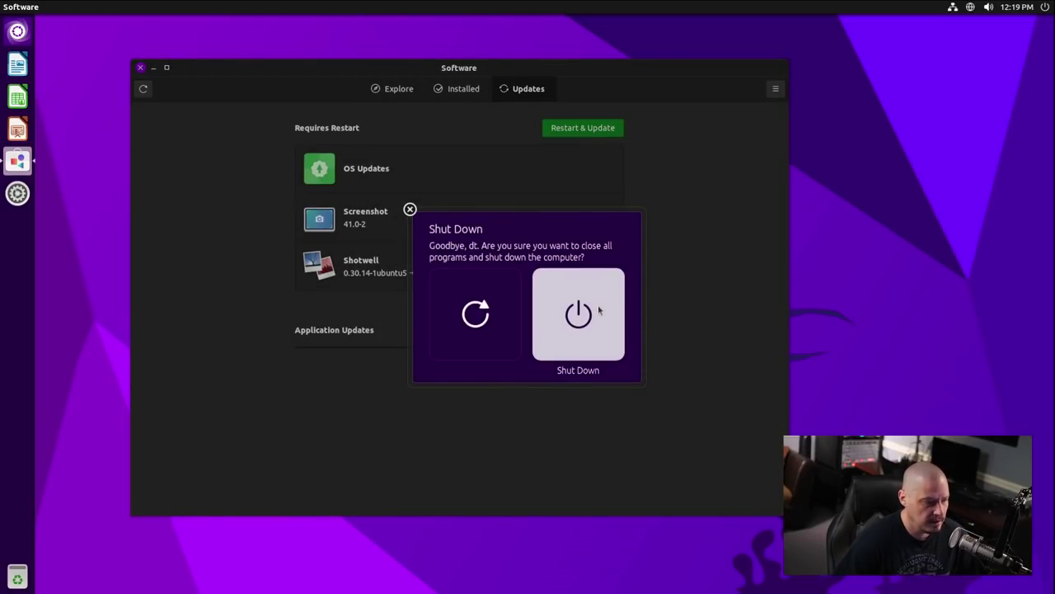
pyautogui.click(501, 309)
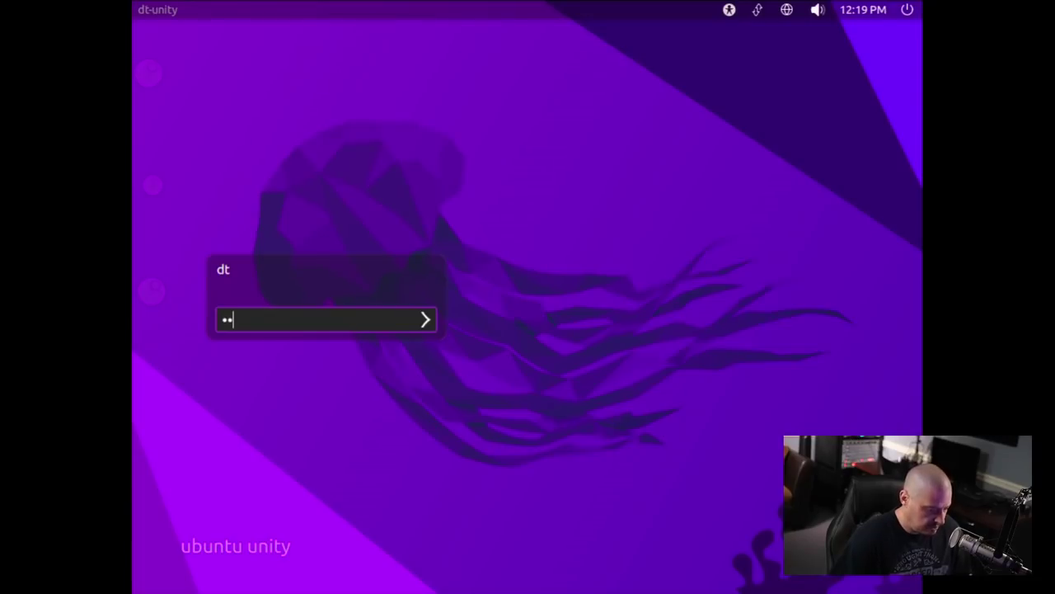
pyautogui.press('Return')
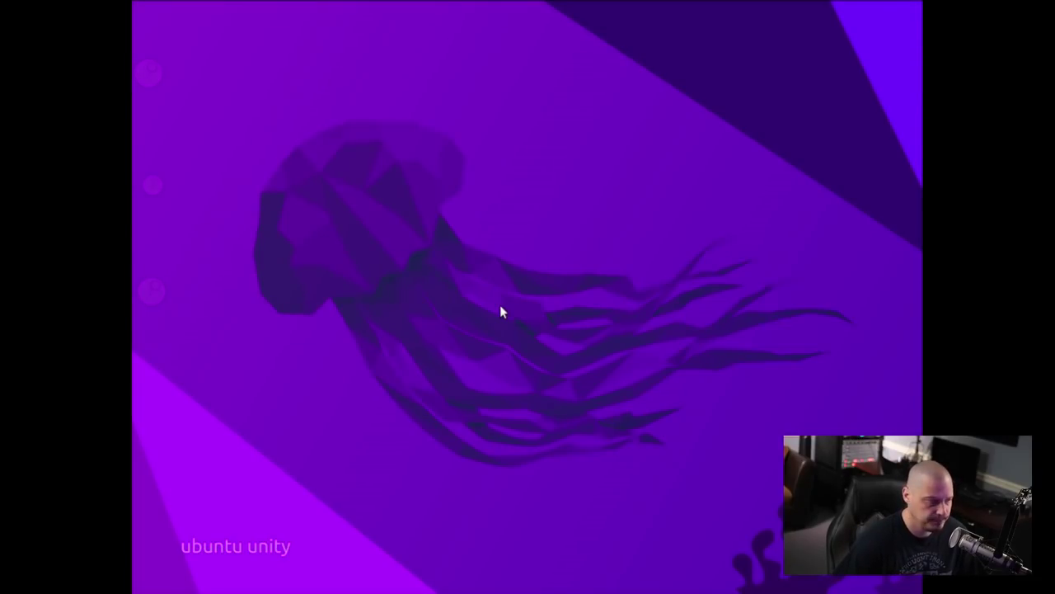
# - Open the Software store and check for remaining updates
pyautogui.click(20, 162)
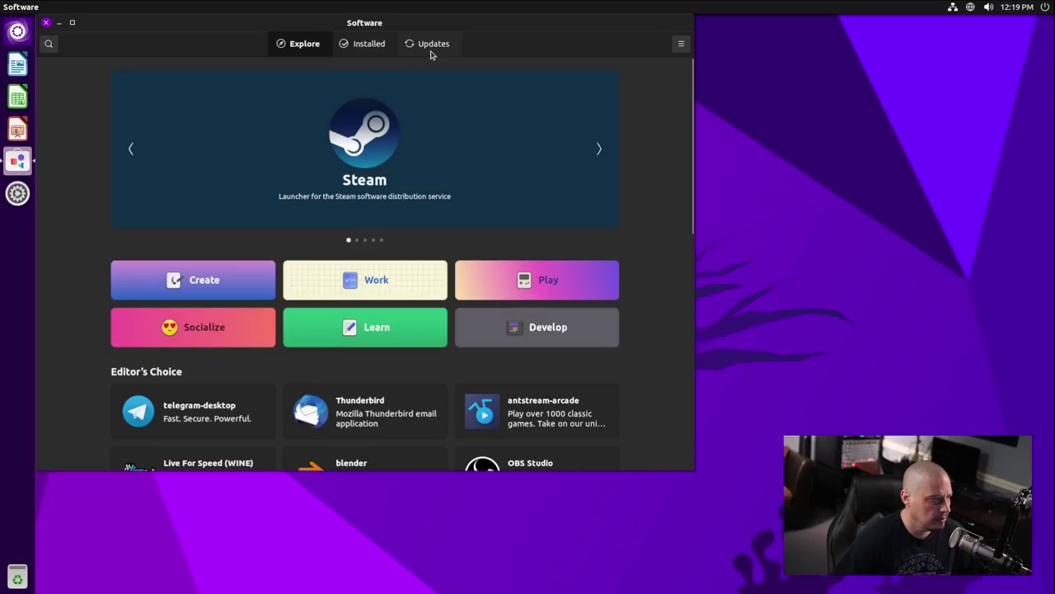
pyautogui.click(430, 45)
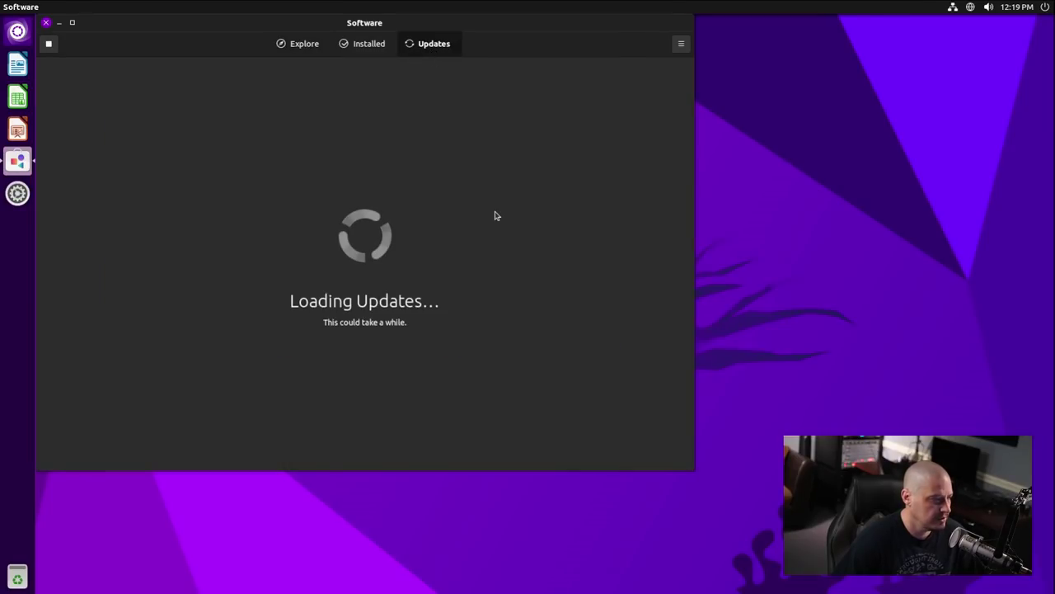
pyautogui.moveTo(507, 23); pyautogui.dragTo(608, 69)
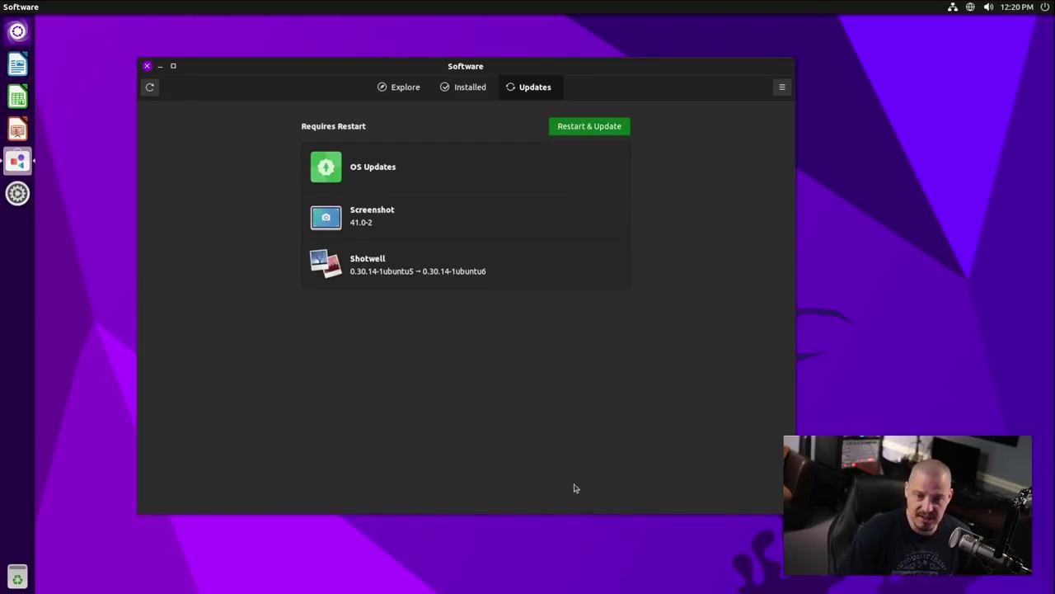
# - Review the full list of packages included in the pending OS Updates, and close the Software store
pyautogui.click(375, 169)
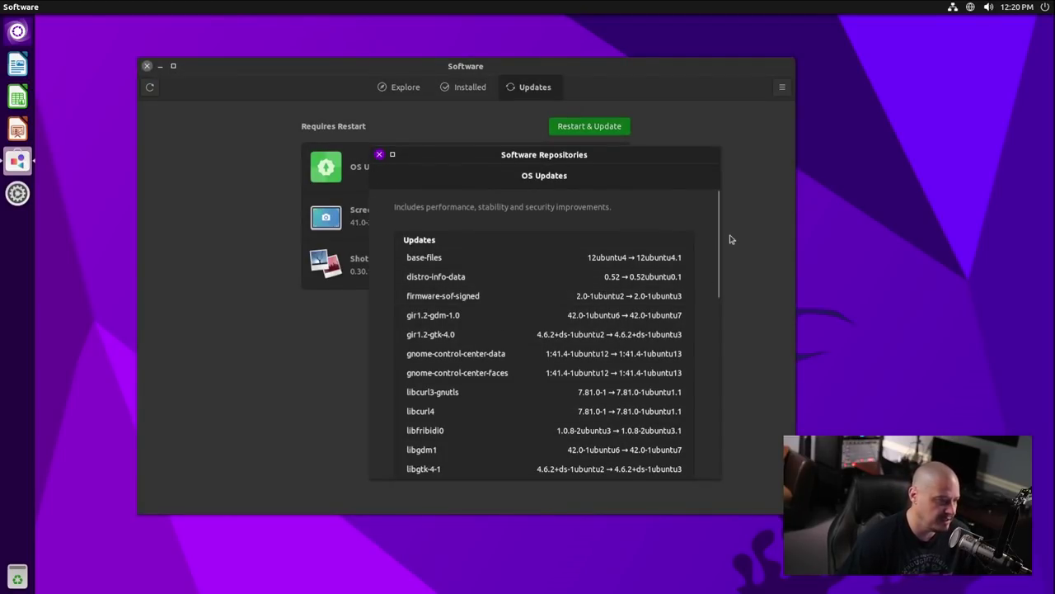
pyautogui.moveTo(720, 229)
pyautogui.mouseDown()
pyautogui.moveTo(715, 420)
pyautogui.moveTo(710, 224)
pyautogui.mouseUp()
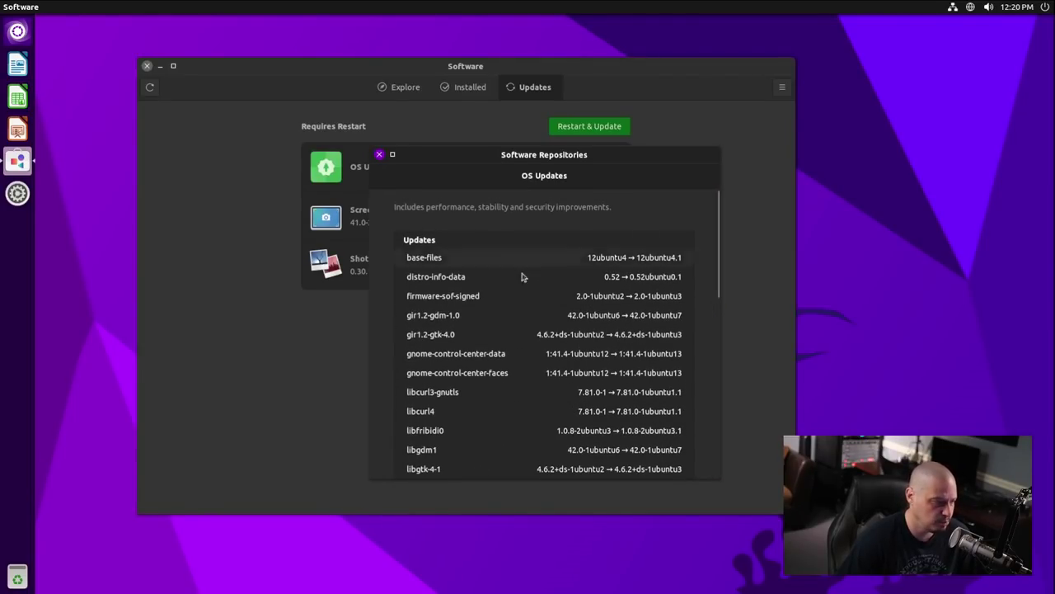
pyautogui.scroll(-5, 713, 422)
pyautogui.scroll(-5, 713, 421)
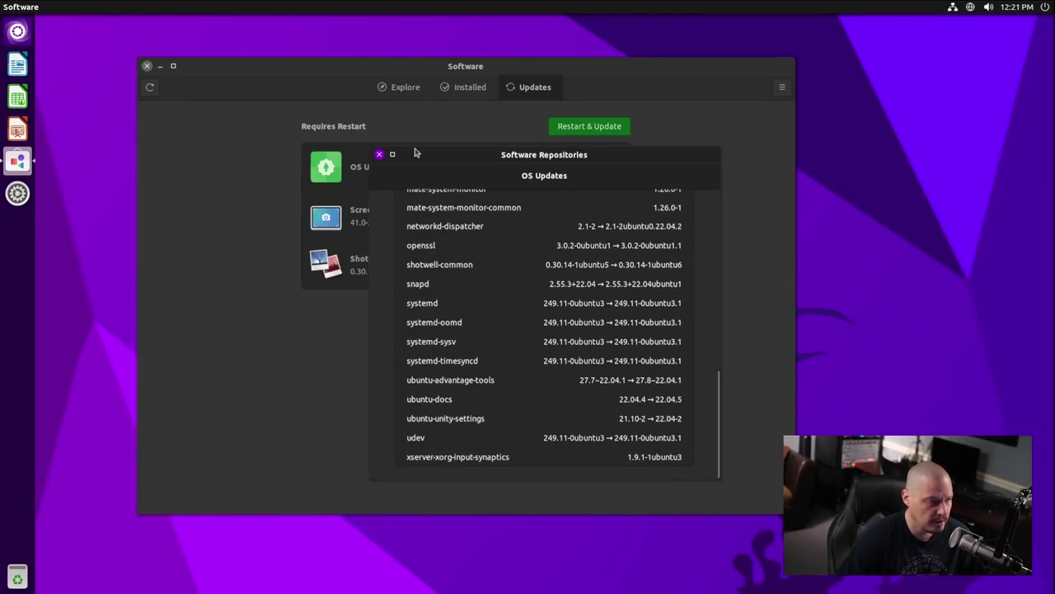
pyautogui.click(380, 155)
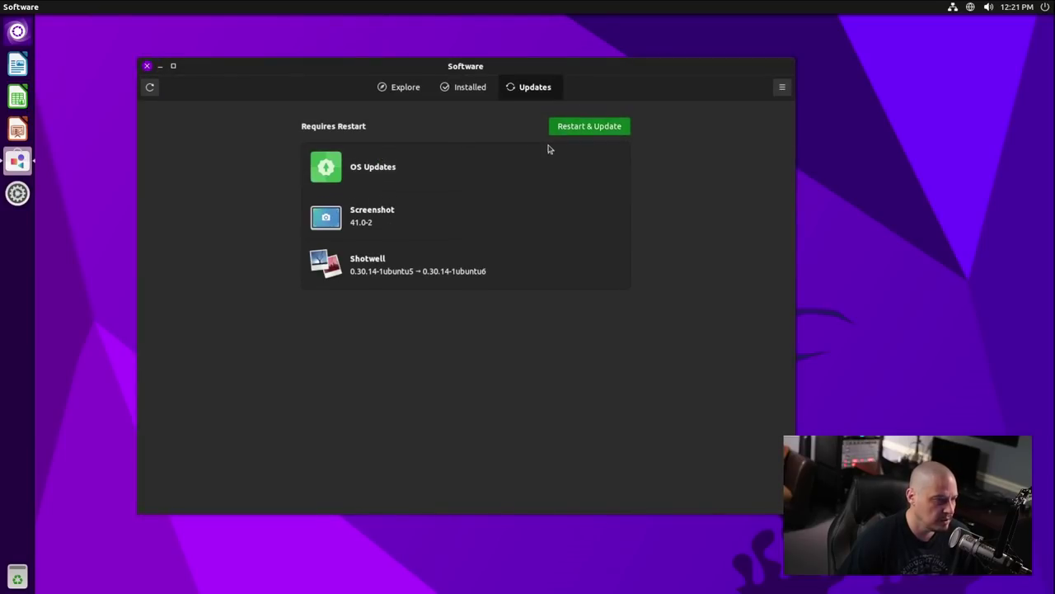
pyautogui.click(356, 167)
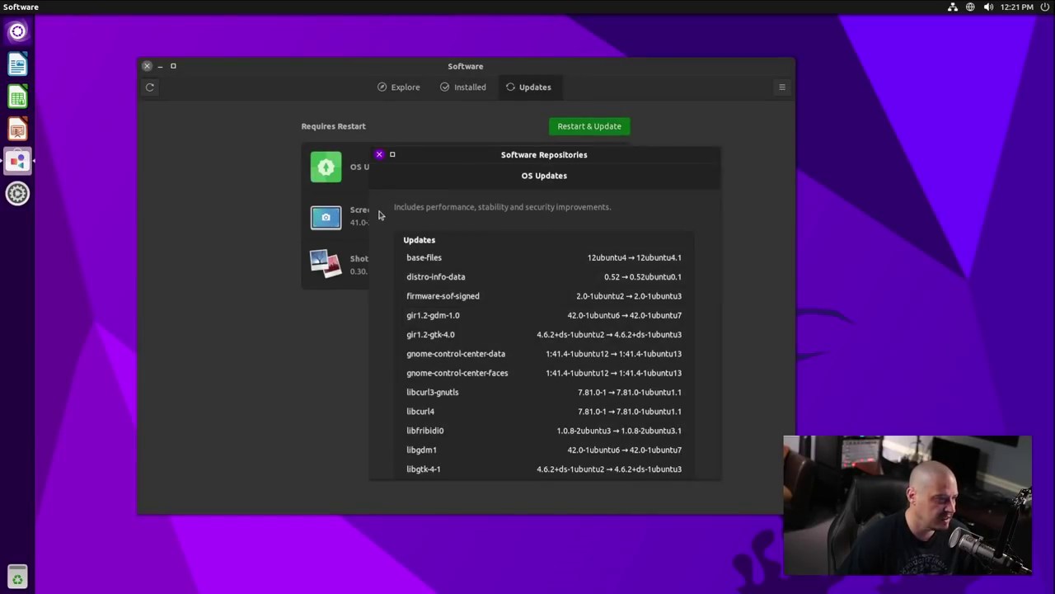
pyautogui.moveTo(720, 221); pyautogui.dragTo(695, 495)
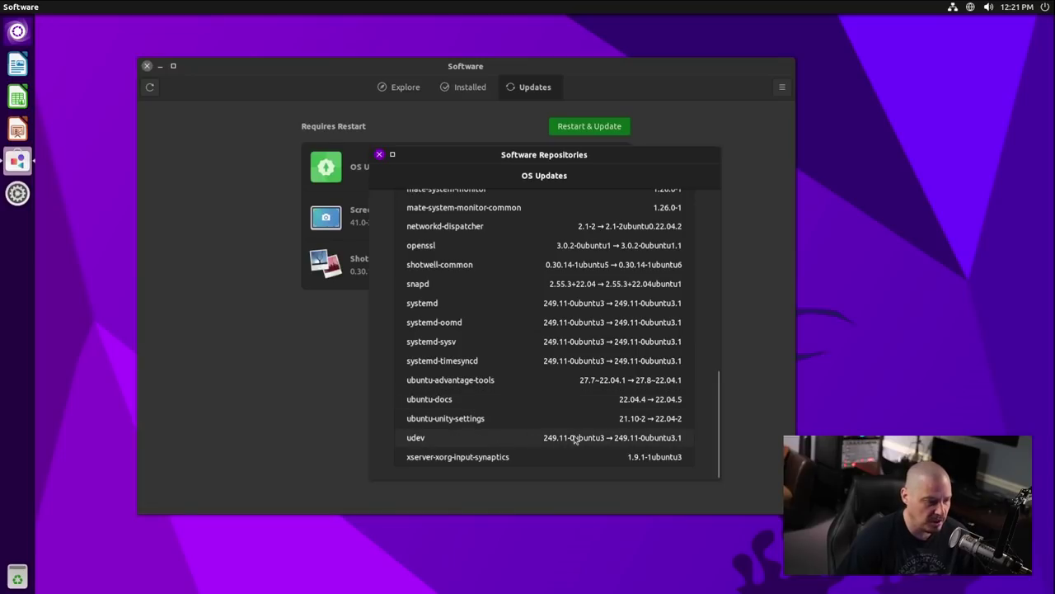
pyautogui.scroll(10, 590, 436)
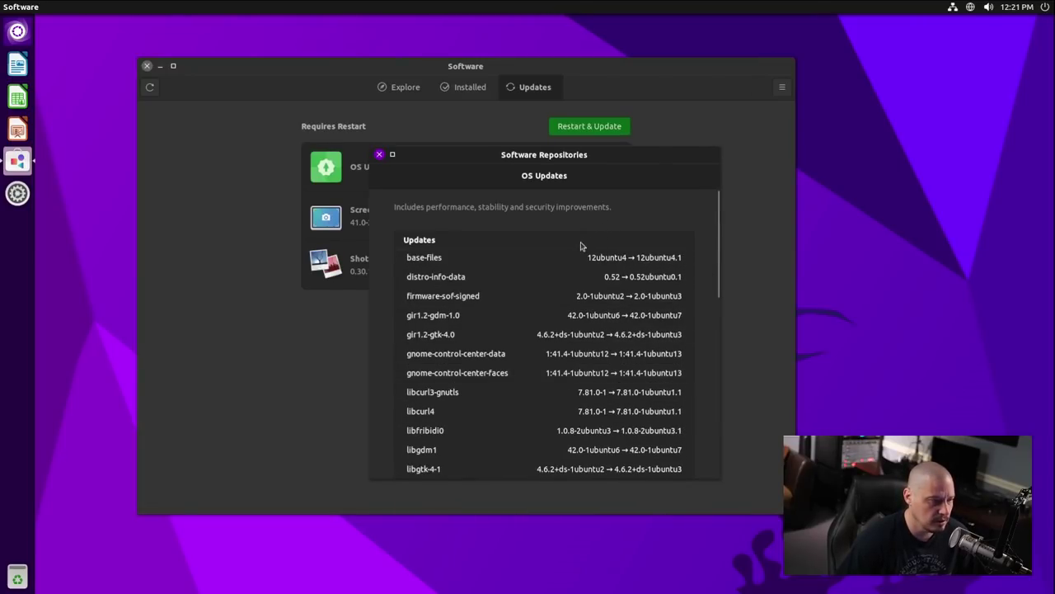
pyautogui.click(555, 257)
pyautogui.click(384, 174)
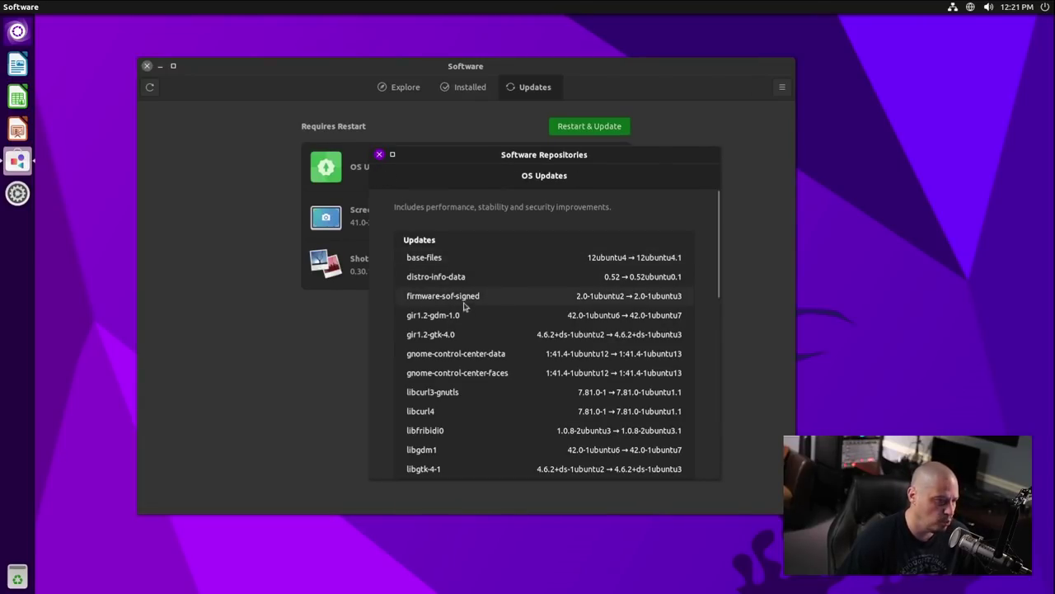
pyautogui.click(381, 155)
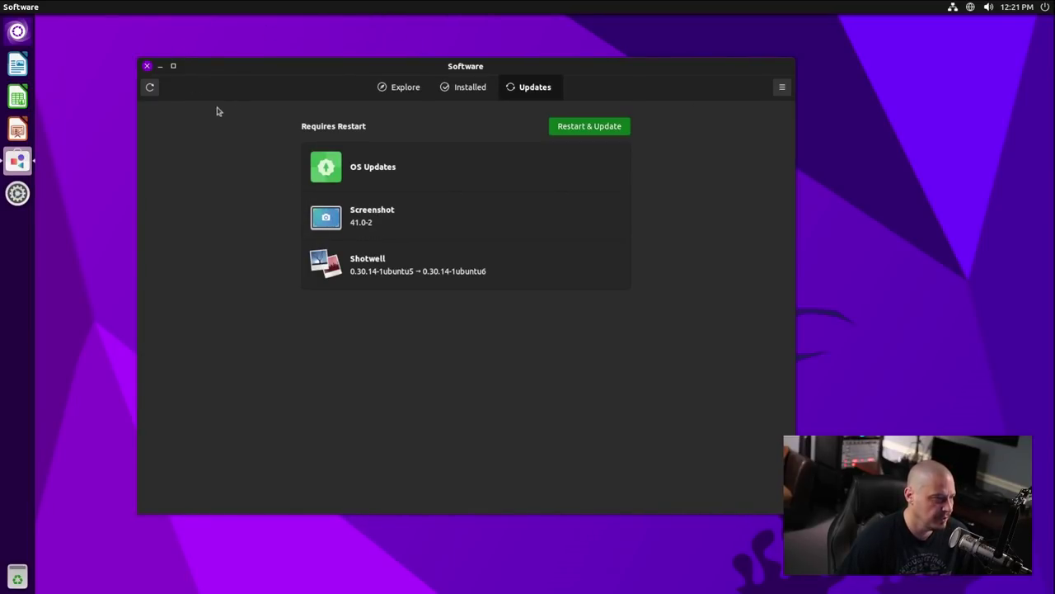
pyautogui.click(149, 67)
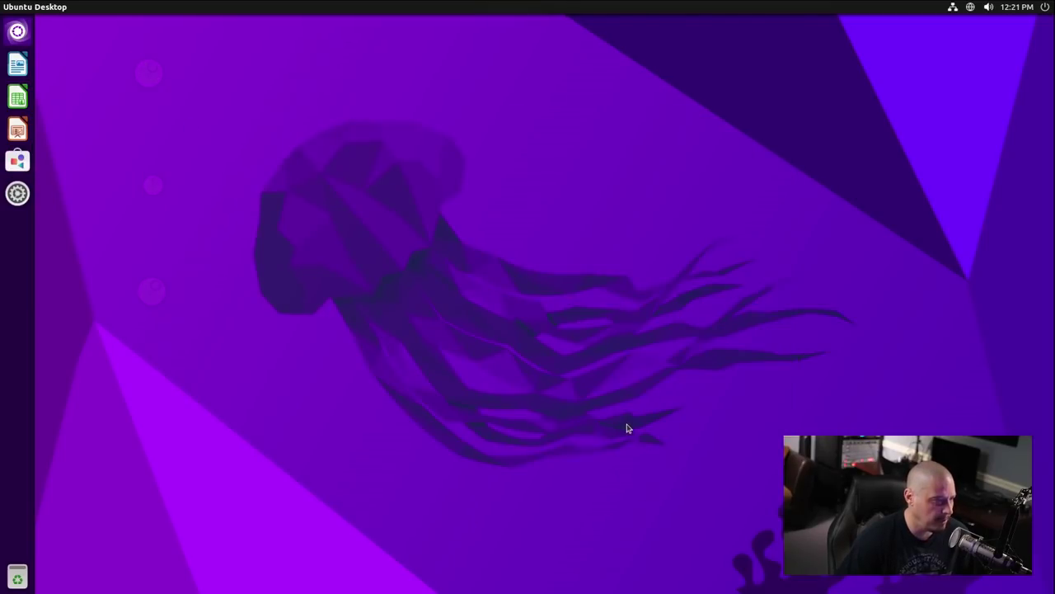
# - Open a terminal, enlarge its window and increase the text size for readability
pyautogui.hotkey('ctrl', 'alt', 't')
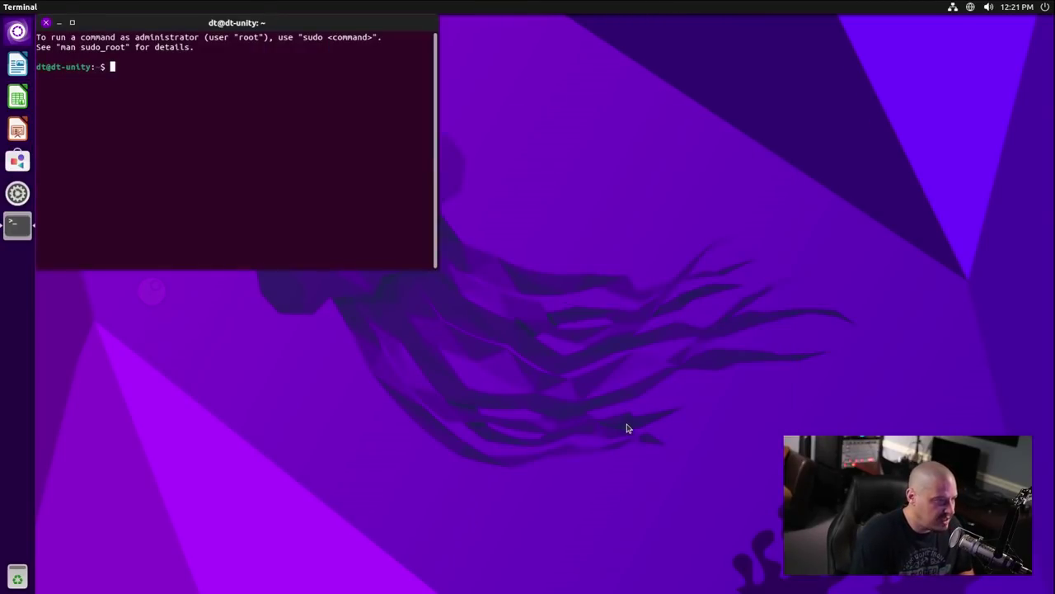
pyautogui.write('===')
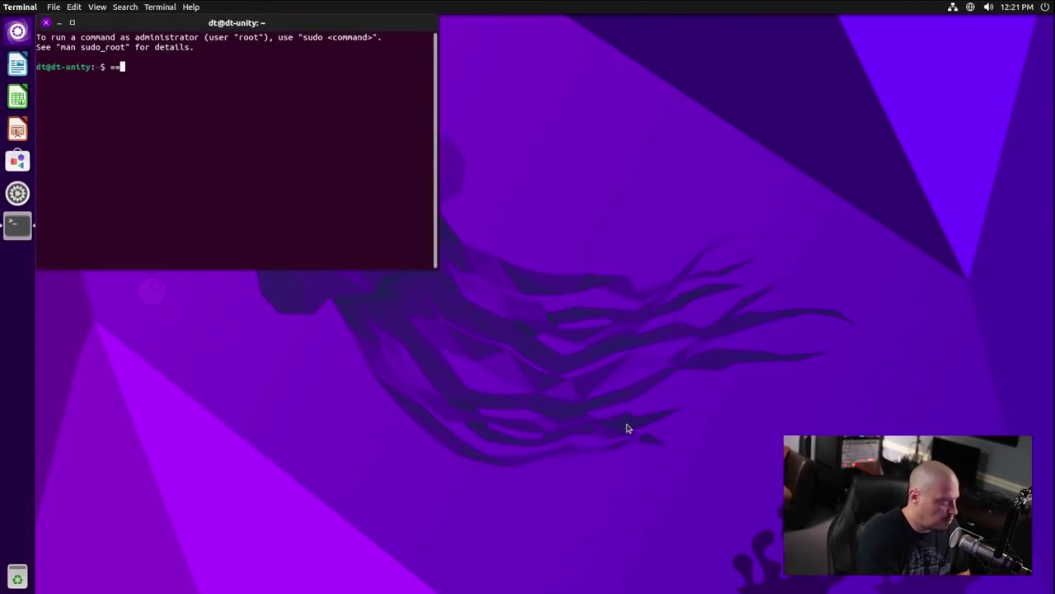
pyautogui.press('BackSpace')
pyautogui.press('BackSpace')
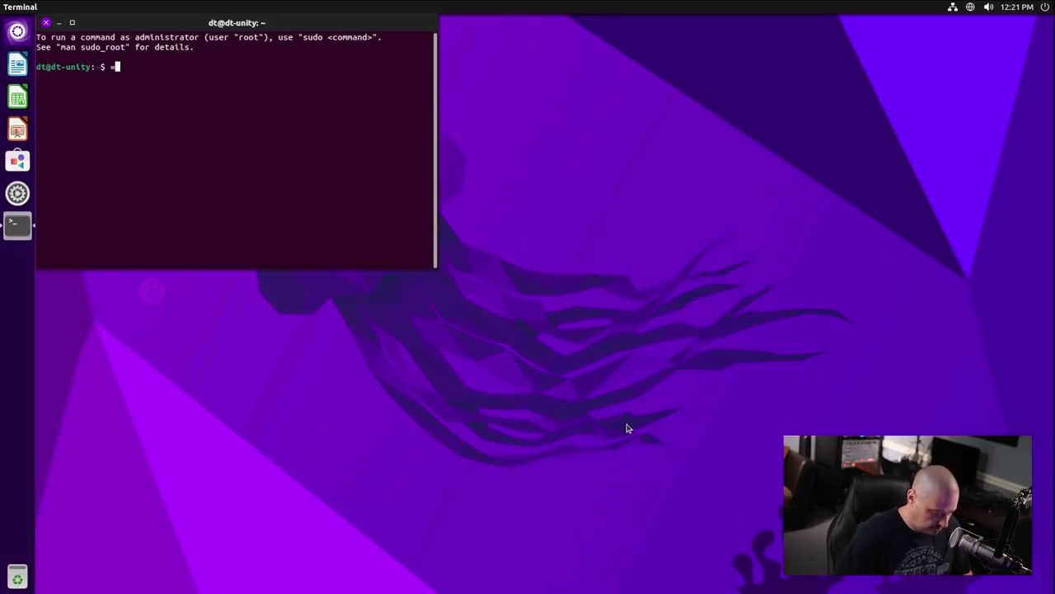
pyautogui.press('super+Up')
pyautogui.hotkey('ctrl', '+')
pyautogui.hotkey('ctrl', '+')
pyautogui.hotkey('ctrl', '+')
pyautogui.hotkey('ctrl', '+')
pyautogui.hotkey('ctrl', '+')
# - Run "sudo apt update && sudo apt upgrade" in the terminal and enter the sudo password
pyautogui.write('sudo ap')
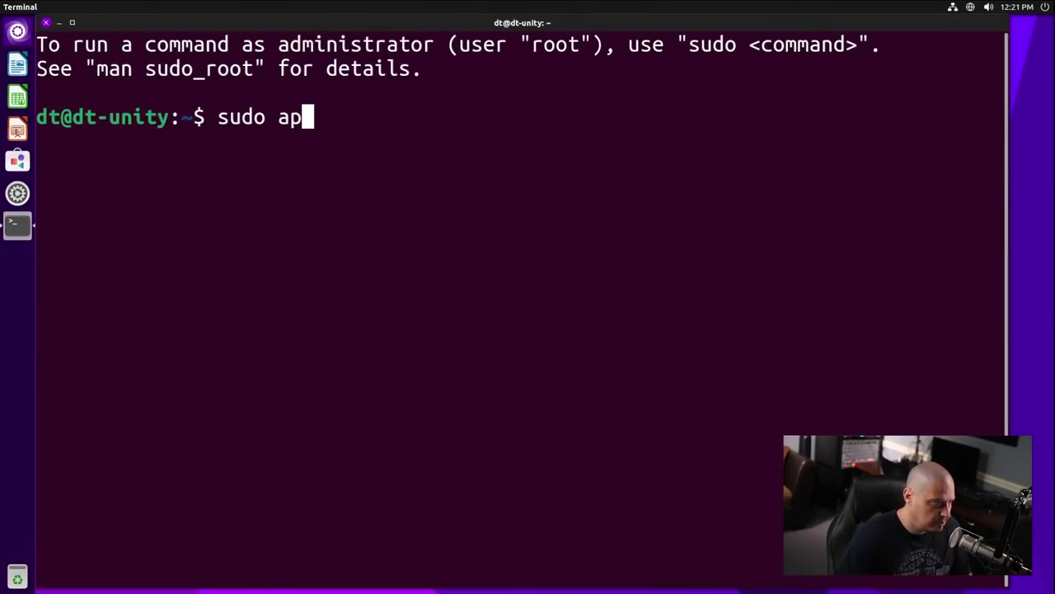
pyautogui.write('t update ')
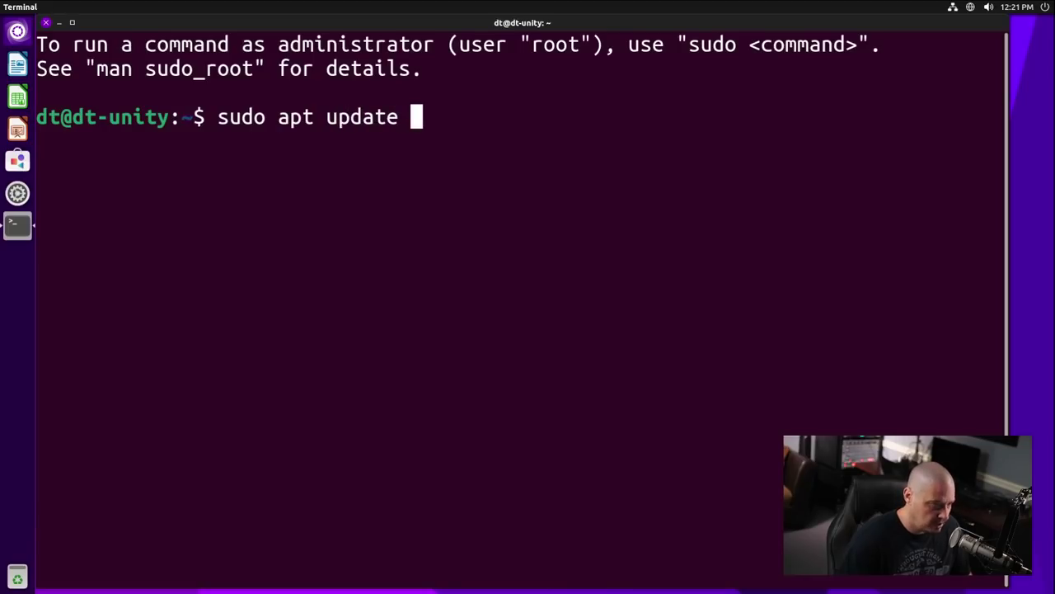
pyautogui.write('&& sudo apt upgrade')
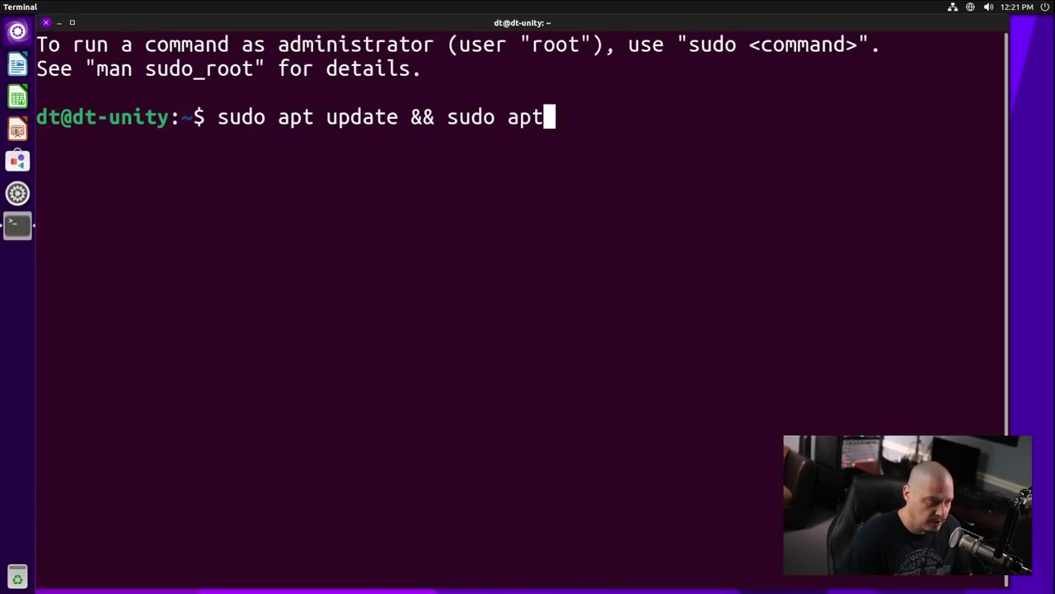
pyautogui.press('Return')
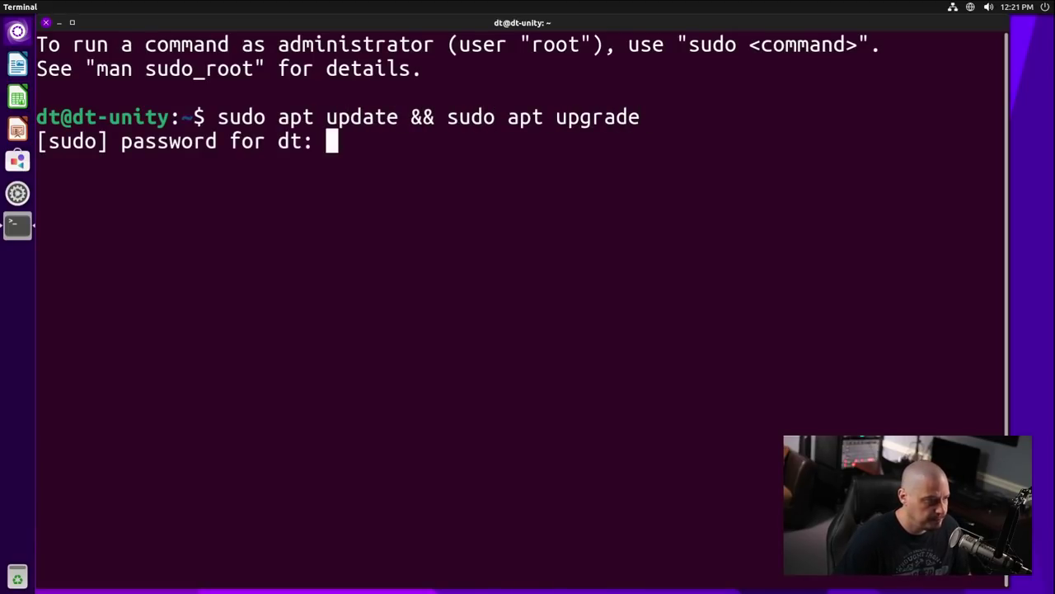
pyautogui.press('Return')
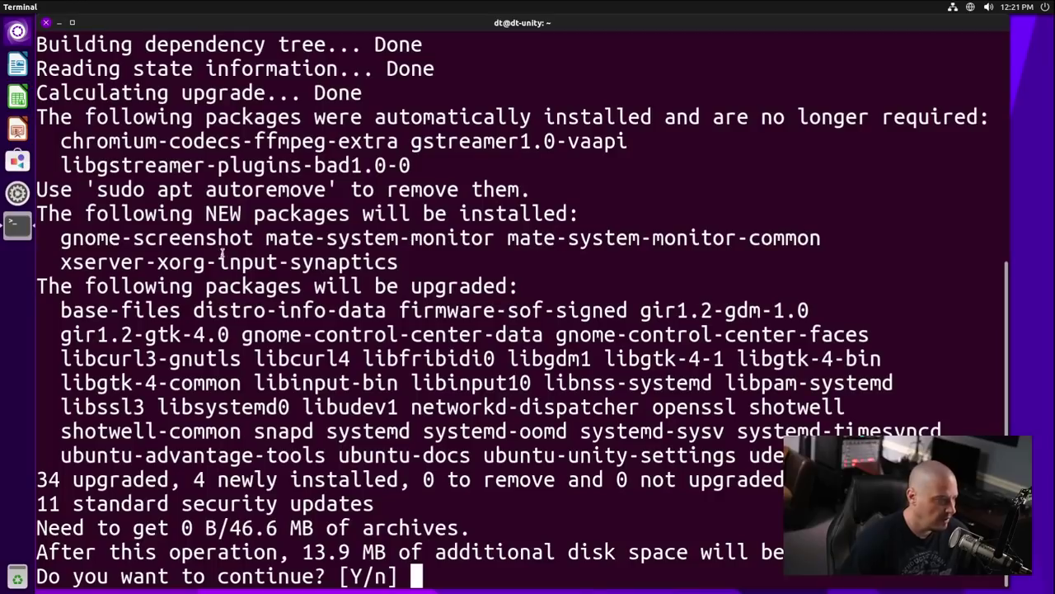
# - Review the packages listed for upgrade and confirm the apt upgrade
pyautogui.moveTo(63, 310); pyautogui.dragTo(779, 481)
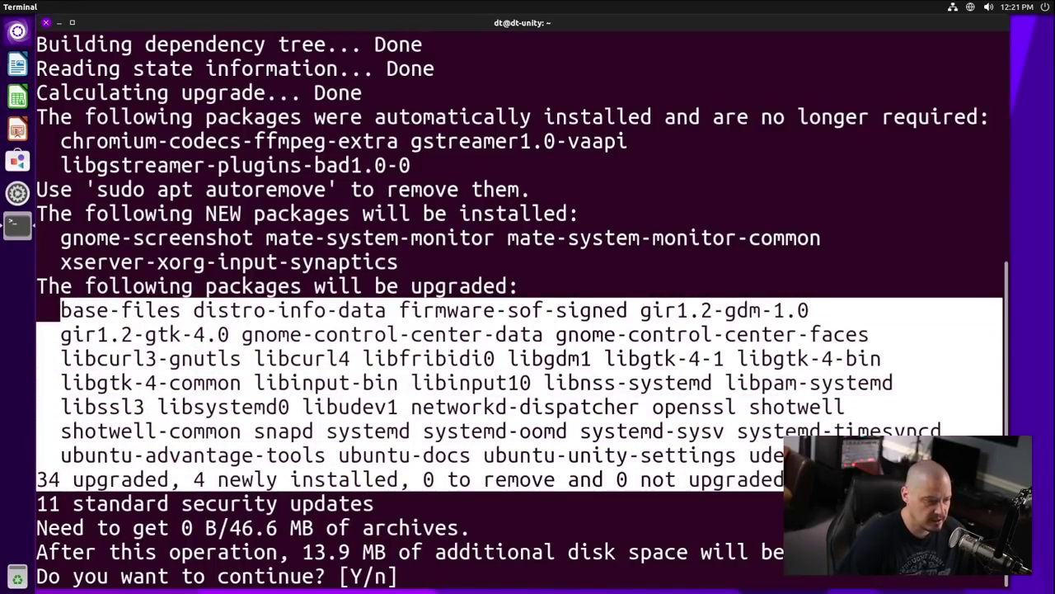
pyautogui.click(779, 481)
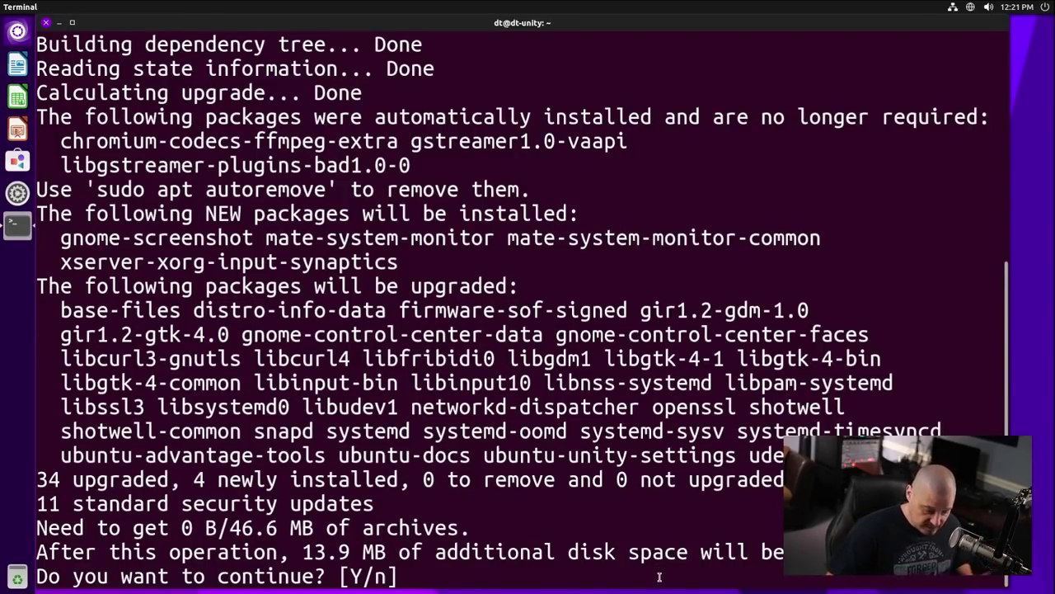
pyautogui.press('Return')
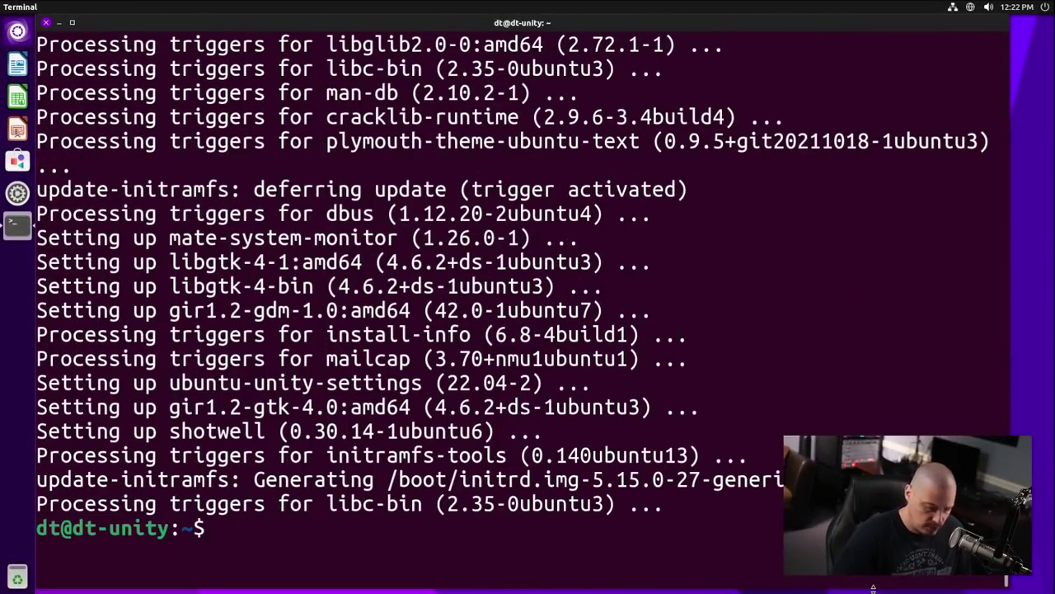
# - Run "snap list" in the terminal, then reduce the text size and widen the window so each snap fits on one line
pyautogui.write('snap list')
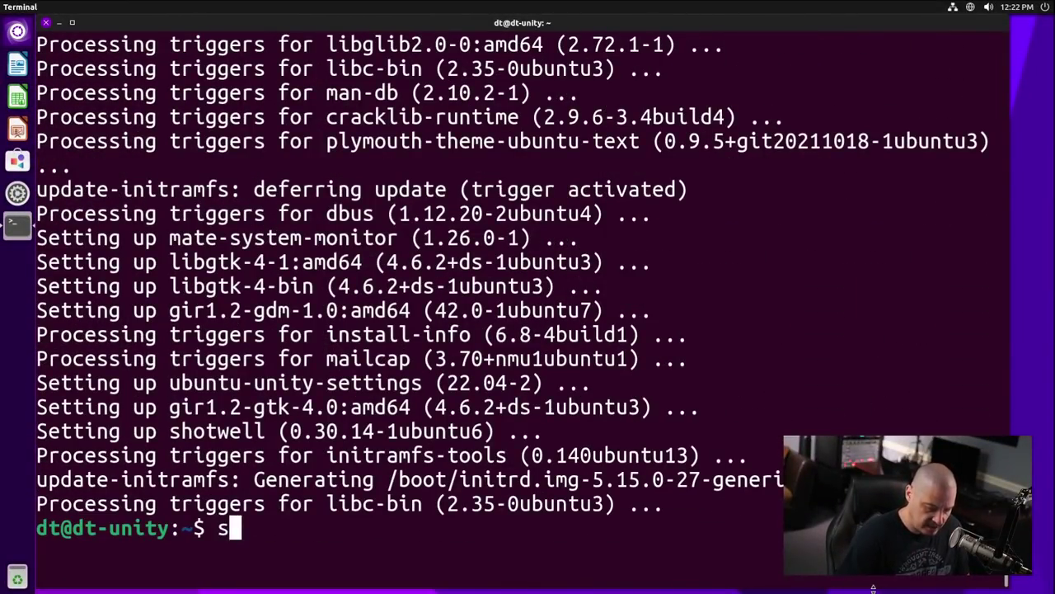
pyautogui.press('Return')
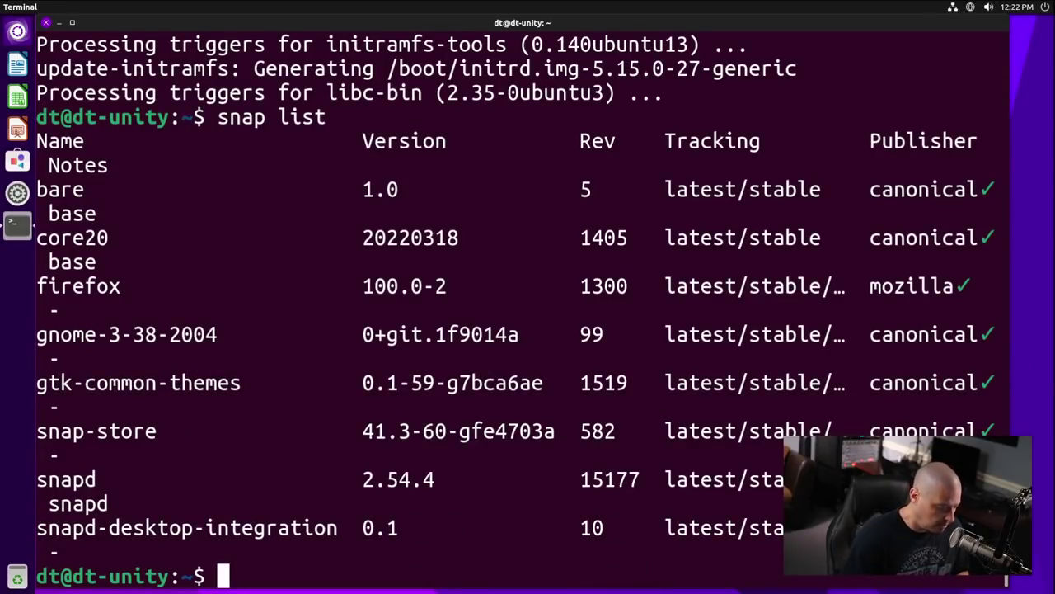
pyautogui.hotkey('ctrl', '-')
pyautogui.hotkey('ctrl', '-')
pyautogui.hotkey('ctrl', '-')
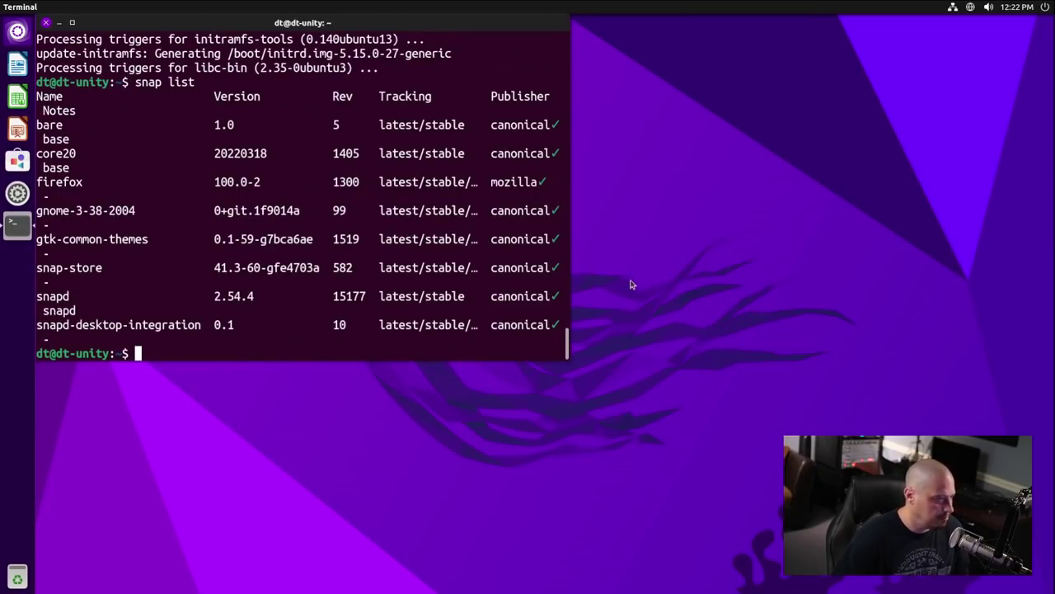
pyautogui.moveTo(569, 282); pyautogui.dragTo(705, 295)
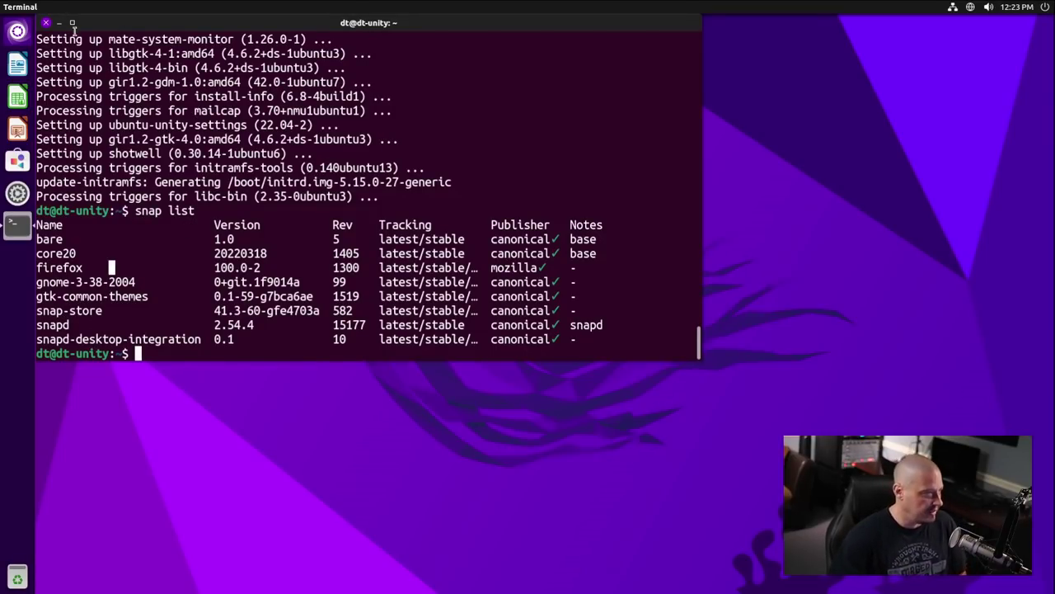
# - List all installed apt packages by running "apt list --installed" in the terminal
pyautogui.write('apt')
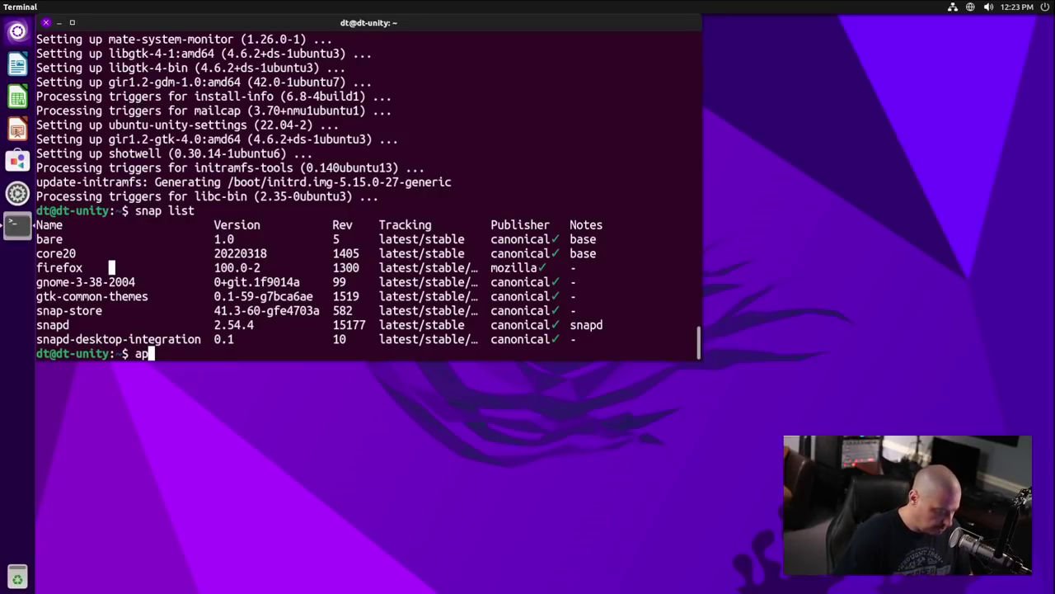
pyautogui.write(' li')
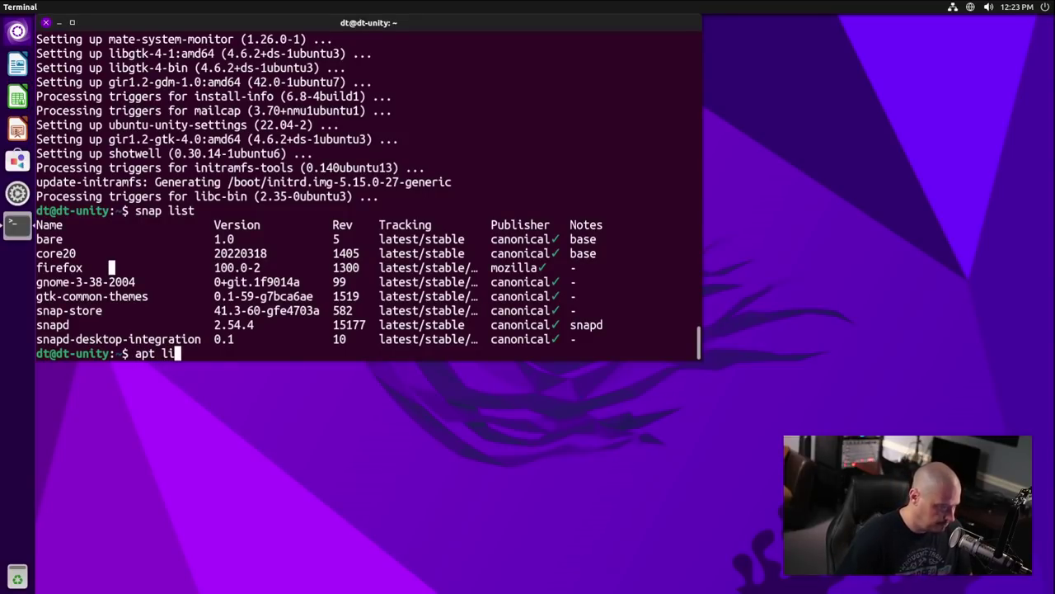
pyautogui.write('st --ins')
pyautogui.press('BackSpace')
pyautogui.press('BackSpace')
pyautogui.press('BackSpace')
pyautogui.write('installed')
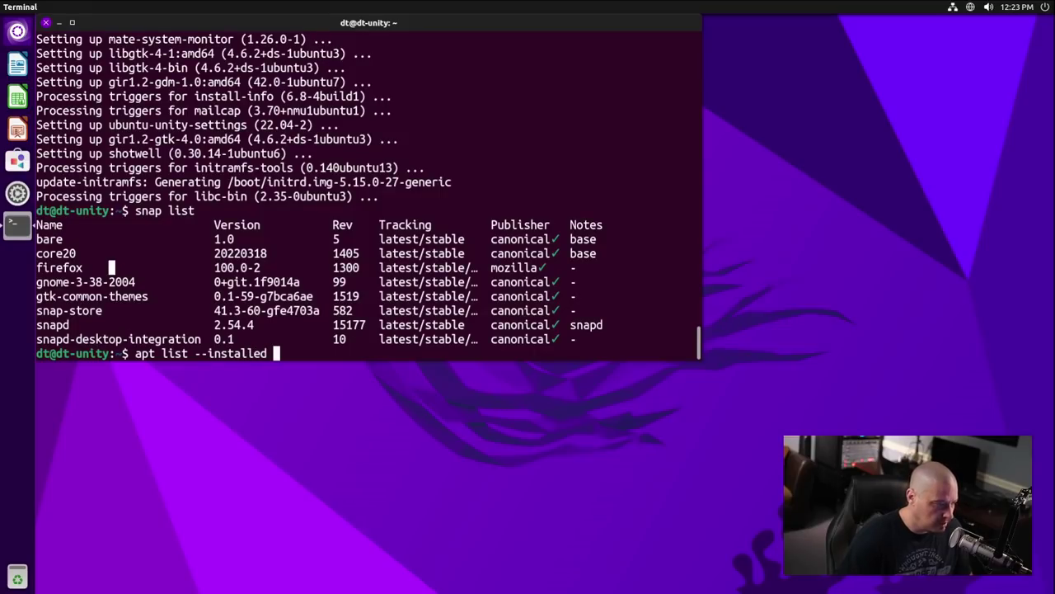
pyautogui.press('Return')
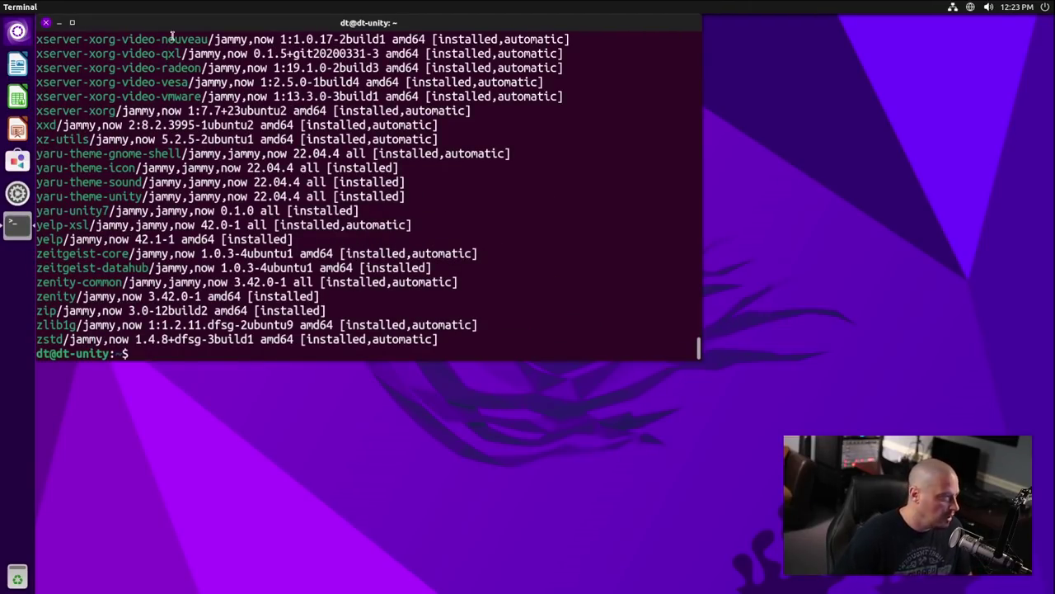
# - Count the installed apt packages by running "apt list --installed | wc -l"
pyautogui.press('Up')
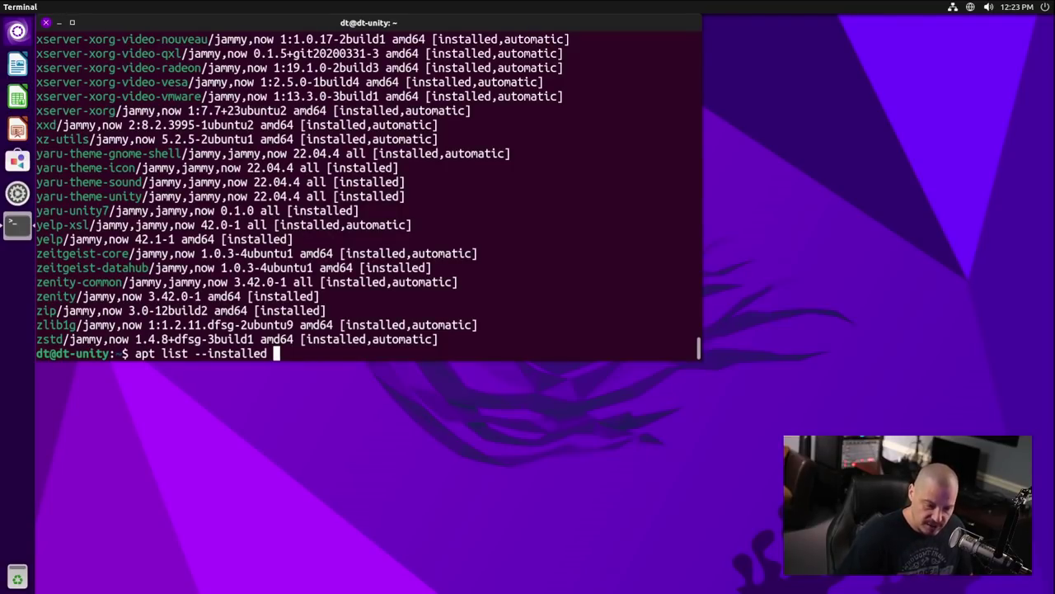
pyautogui.write('| wc ')
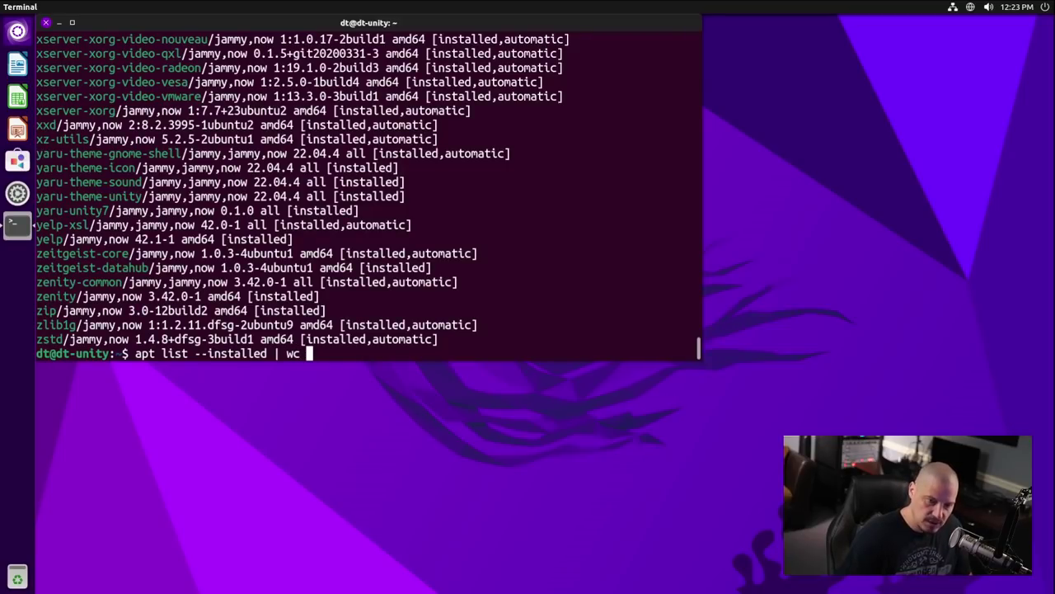
pyautogui.write('-l')
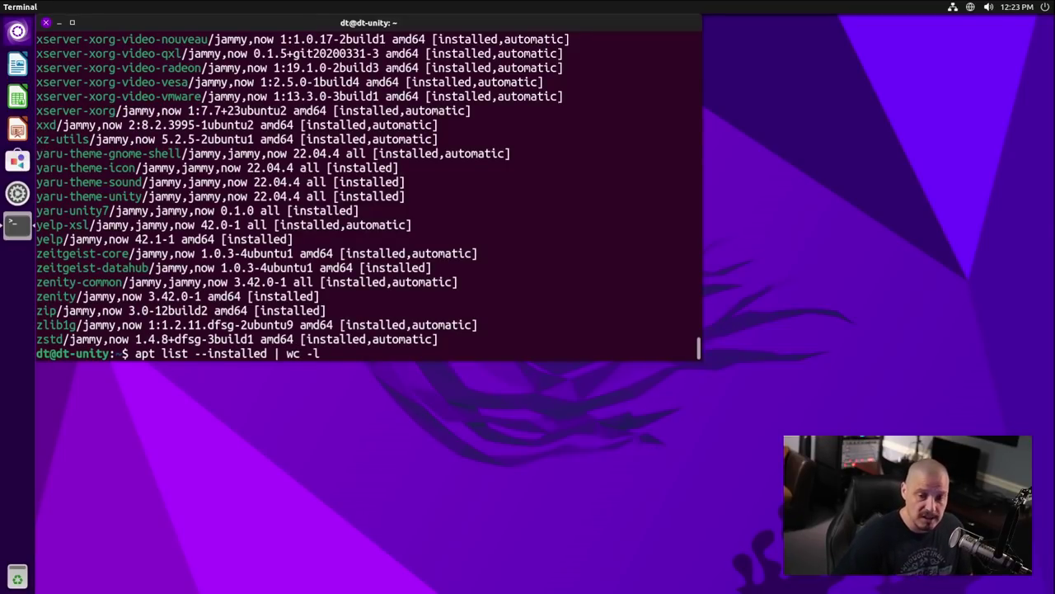
pyautogui.press('Return')
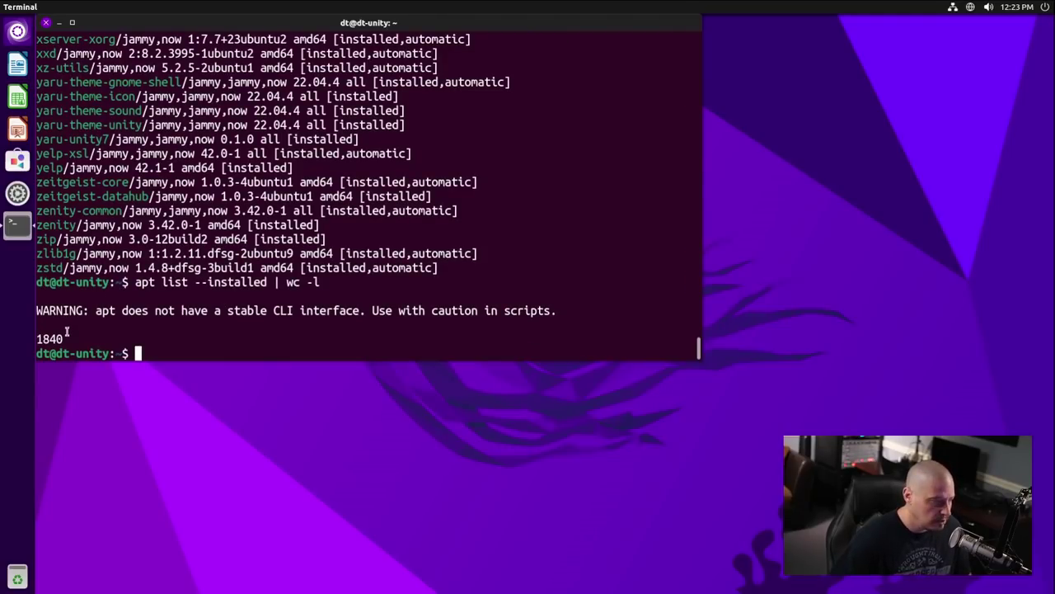
pyautogui.doubleClick(51, 338)
pyautogui.tripleClick(152, 355)
pyautogui.moveTo(525, 281); pyautogui.dragTo(69, 38)
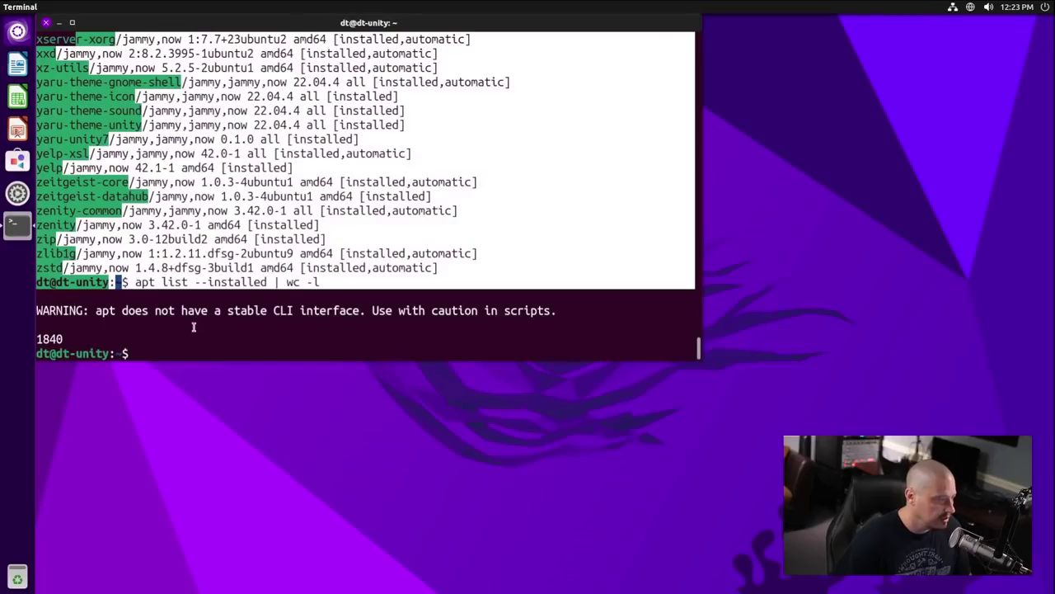
pyautogui.click(189, 355)
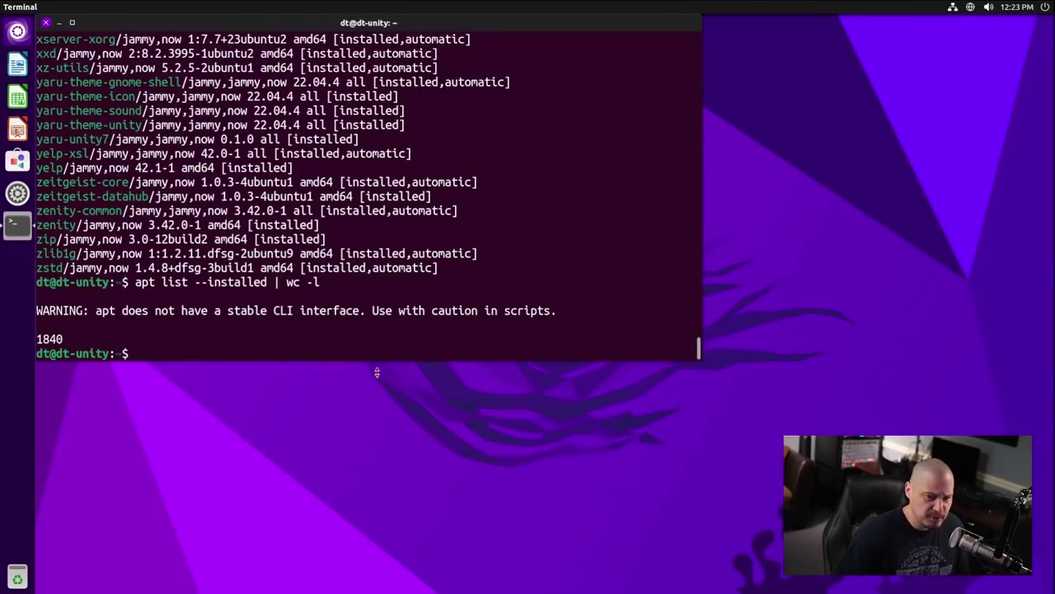
# - Check the kernel release with "uname -r" and look up the flatpak binary with "whereis flatpak"
pyautogui.write('uname -r')
pyautogui.press('Return')
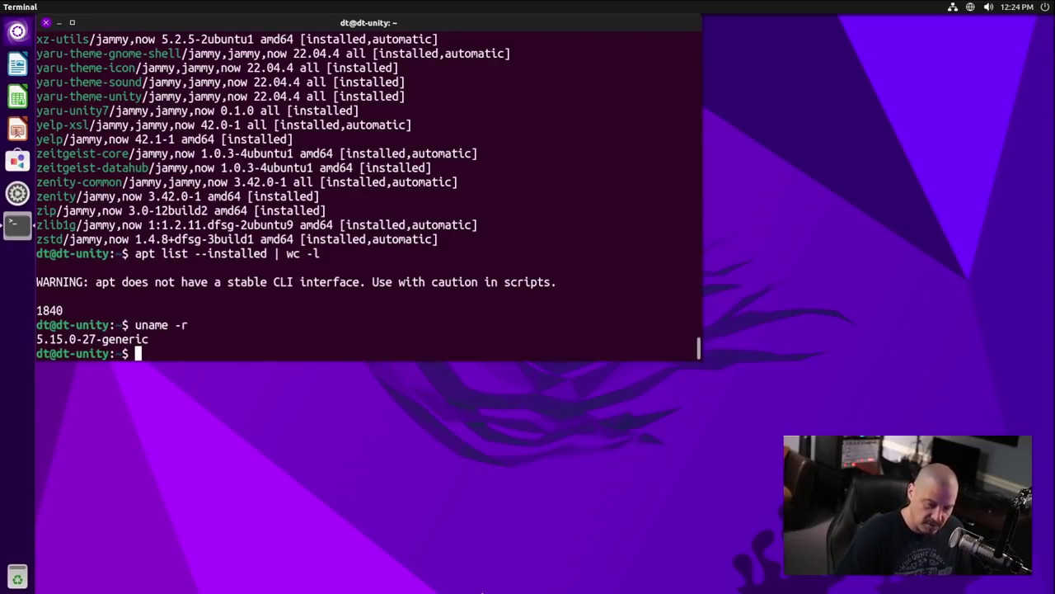
pyautogui.write('whereis ')
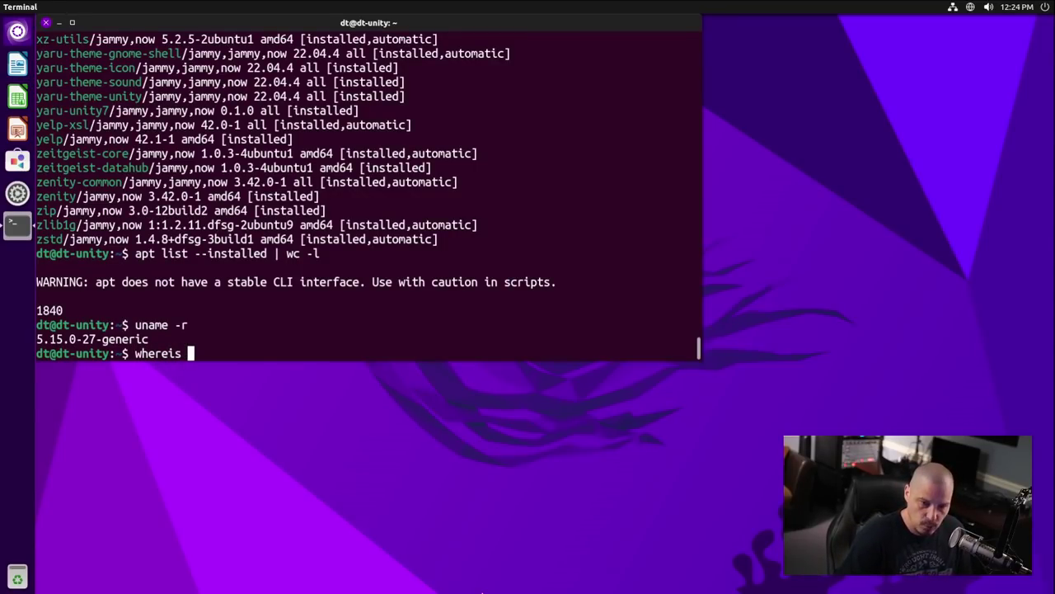
pyautogui.write('flatpak')
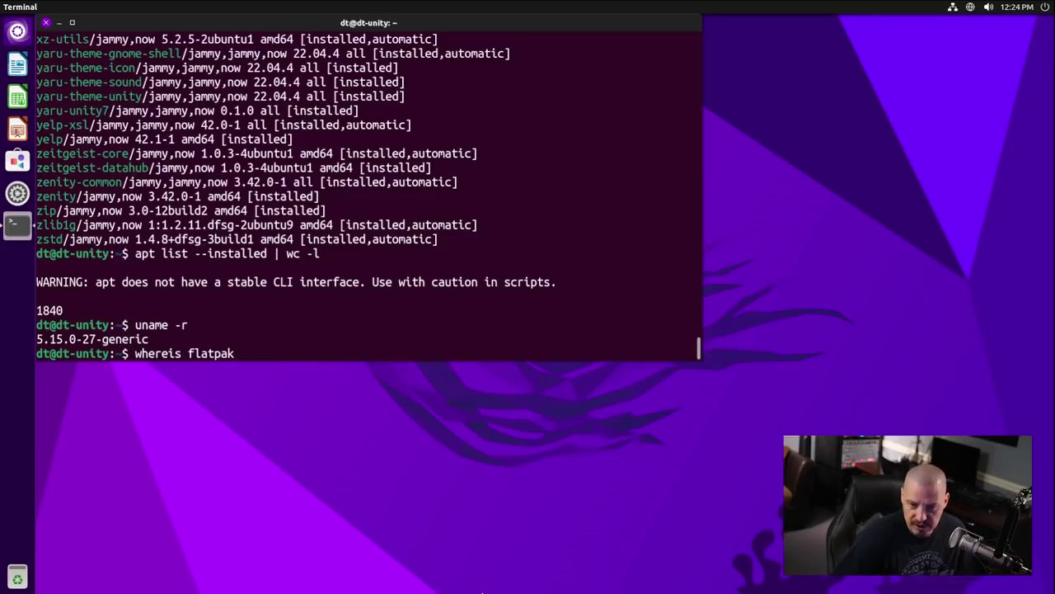
pyautogui.press('Return')
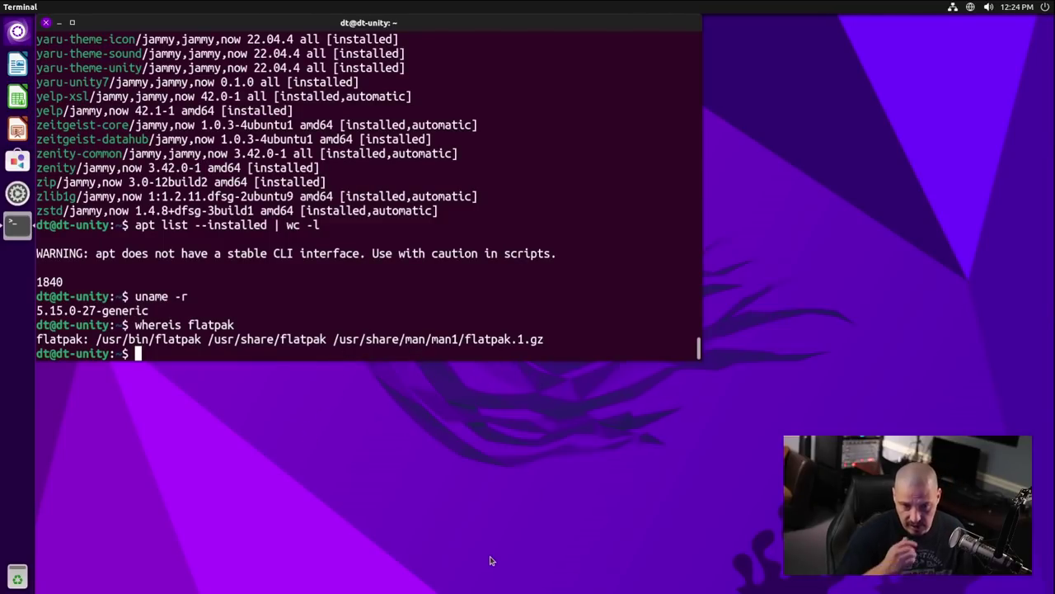
# - List the installed Flatpak packages with "flatpak list" and close the terminal
pyautogui.write('flatpak list')
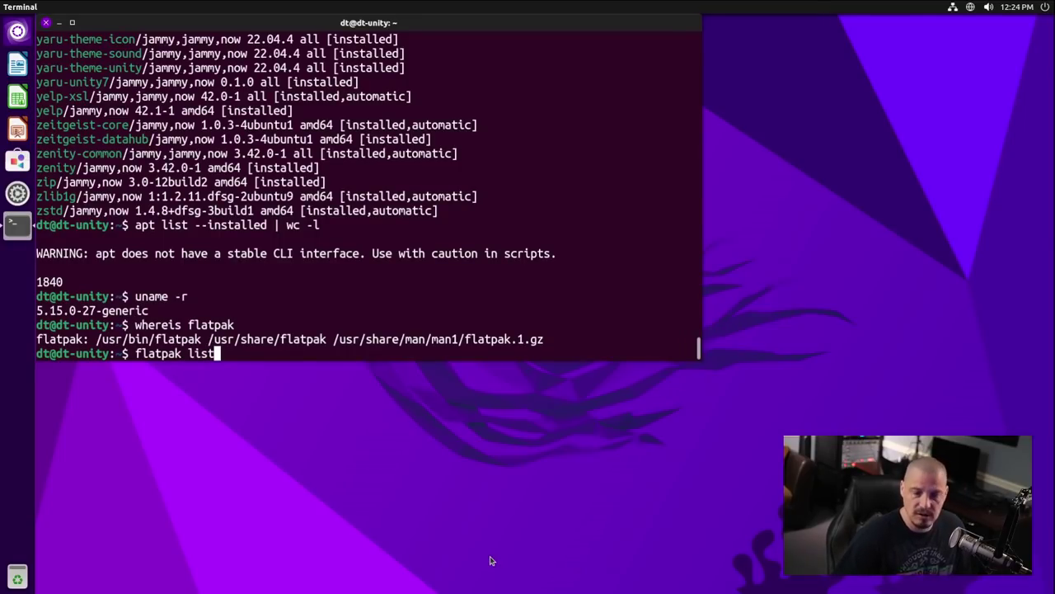
pyautogui.press('Return')
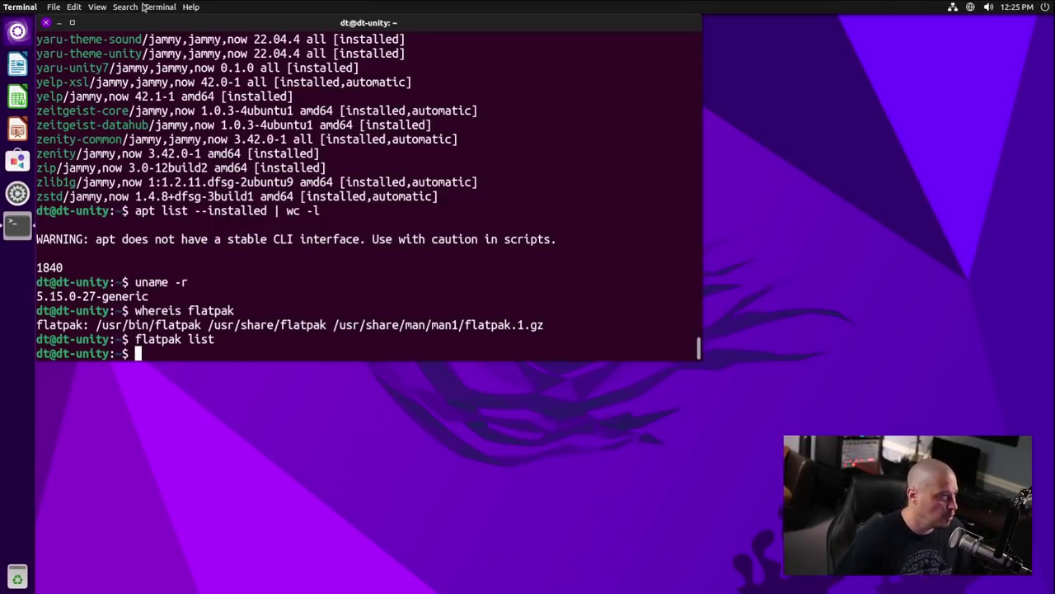
pyautogui.click(46, 22)
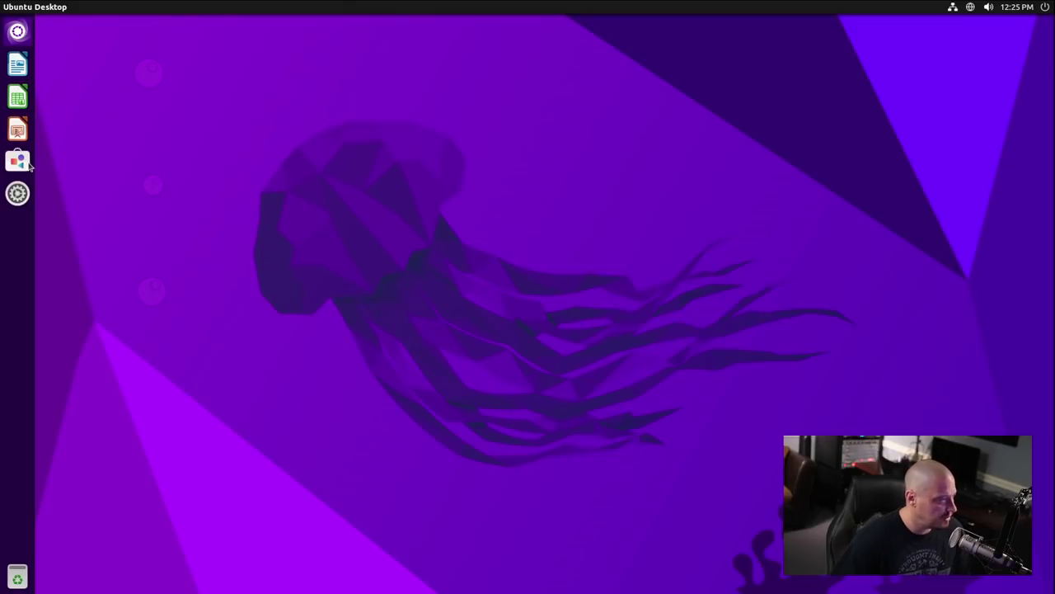
# - Switch to the Software store, open its Software Repositories settings and move the Software & Updates window higher on the desktop
pyautogui.click(18, 162)
pyautogui.moveTo(430, 31); pyautogui.dragTo(566, 71)
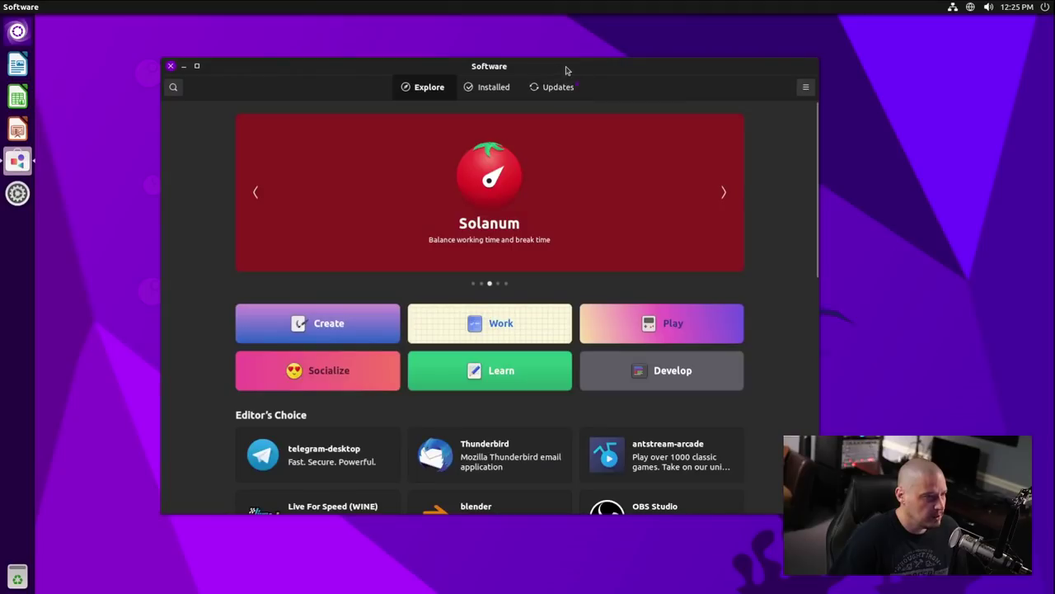
pyautogui.rightClick(807, 92)
pyautogui.click(806, 87)
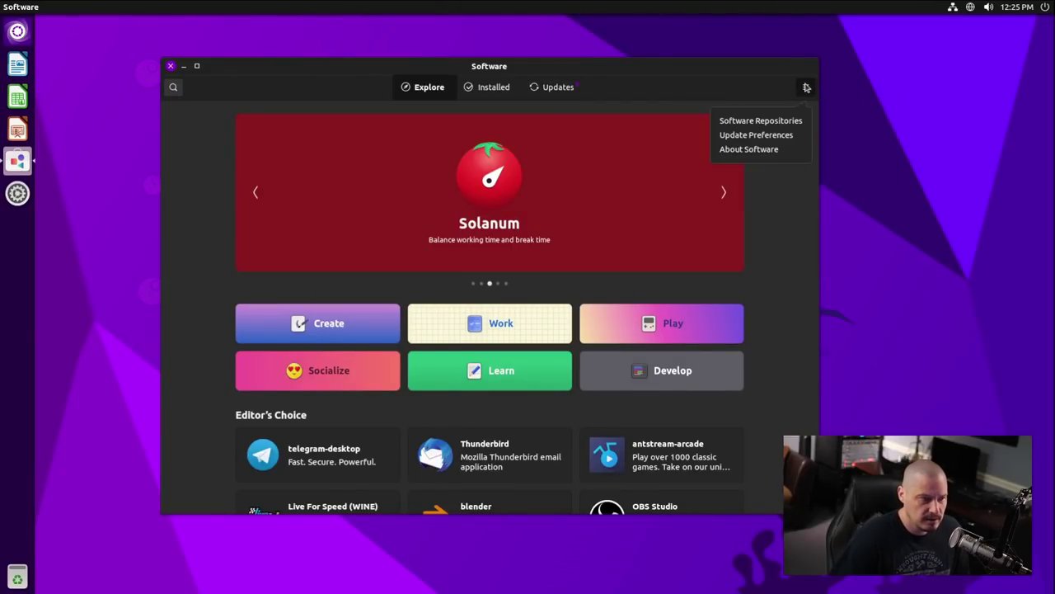
pyautogui.click(780, 125)
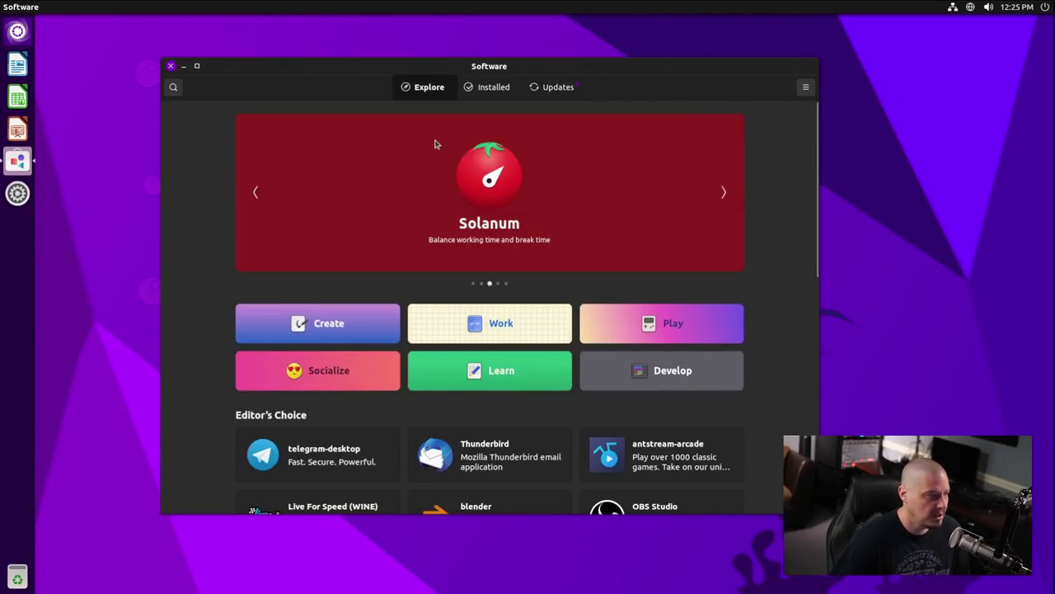
pyautogui.moveTo(551, 198); pyautogui.dragTo(544, 59)
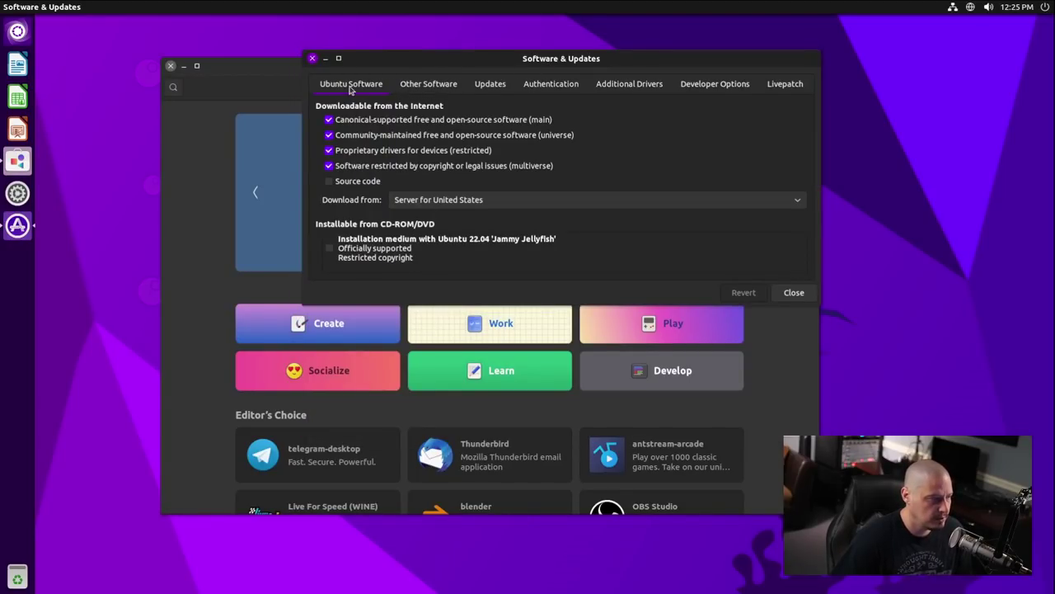
# - Review the Other Software, Updates, Authentication and Additional Drivers settings, and close Software & Updates
pyautogui.click(418, 87)
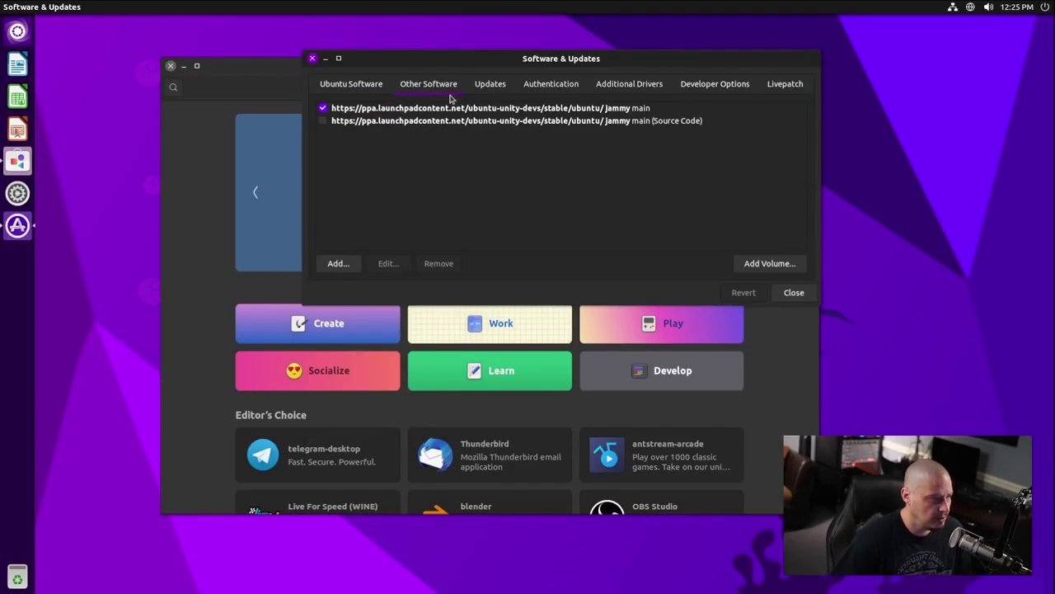
pyautogui.click(497, 89)
pyautogui.click(550, 93)
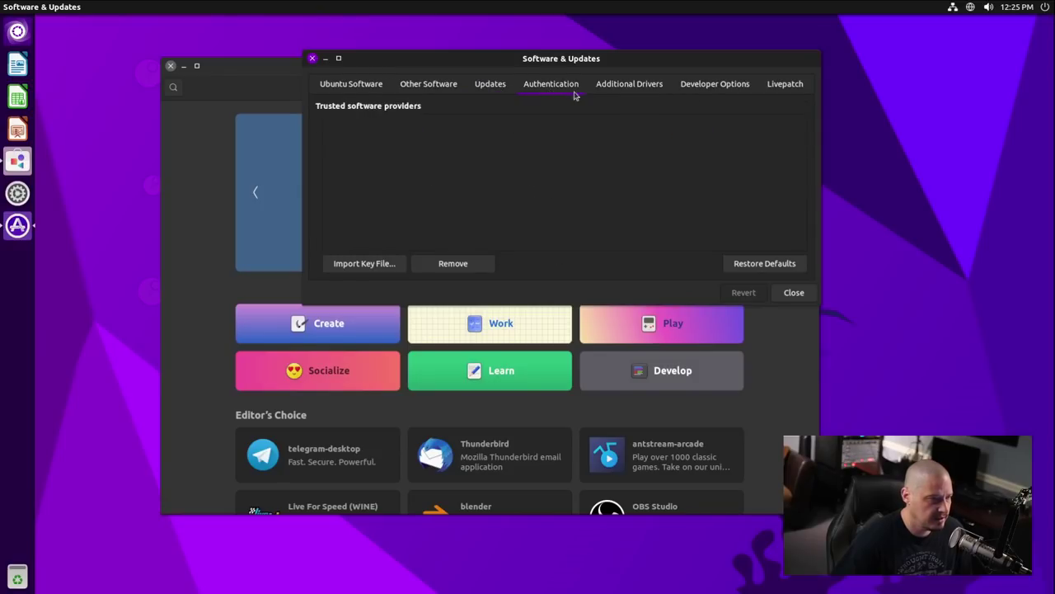
pyautogui.click(624, 89)
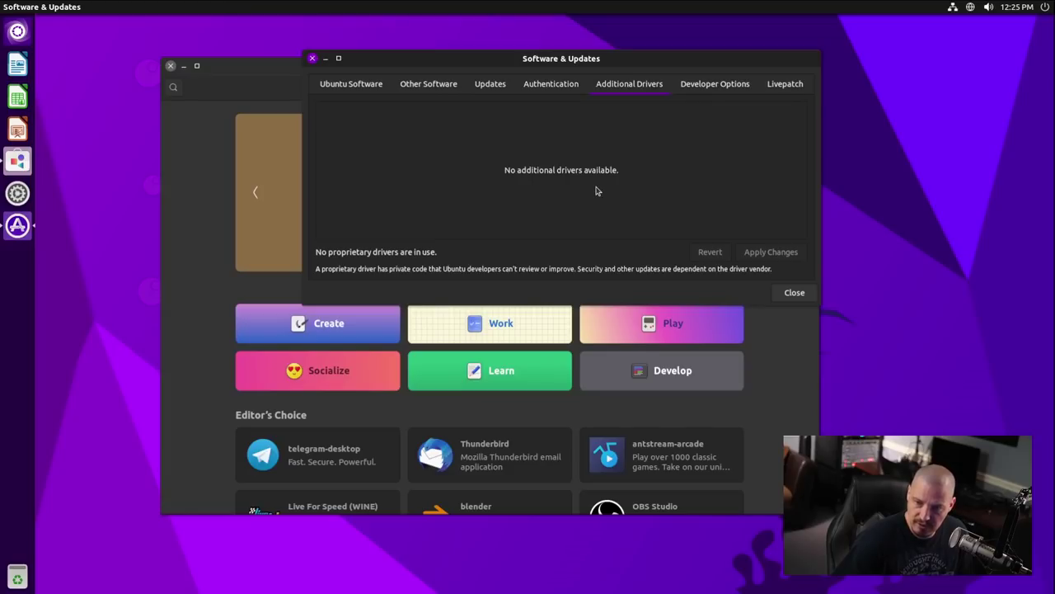
pyautogui.click(429, 83)
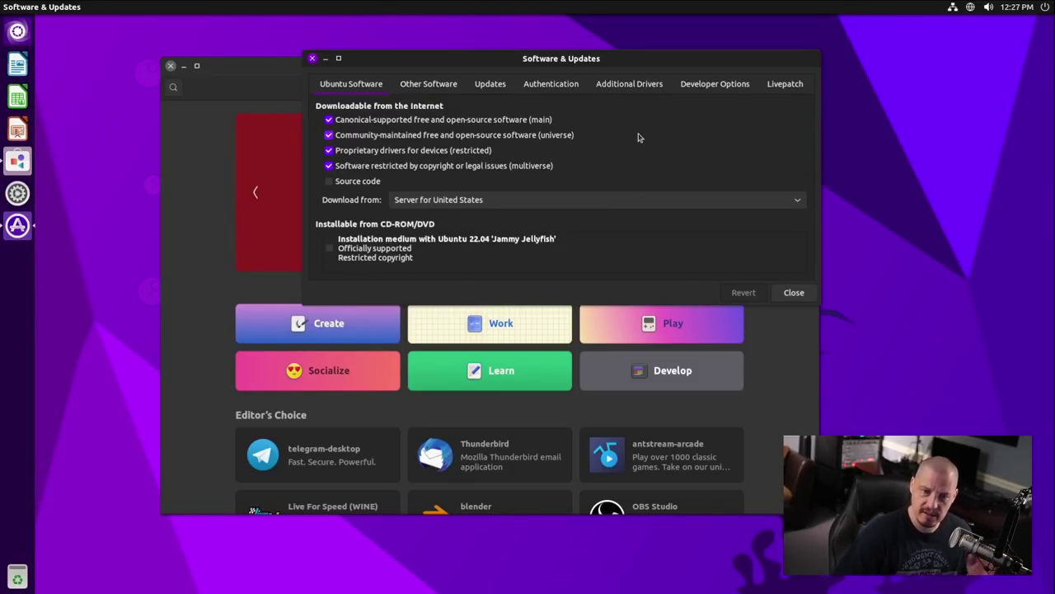
pyautogui.click(793, 292)
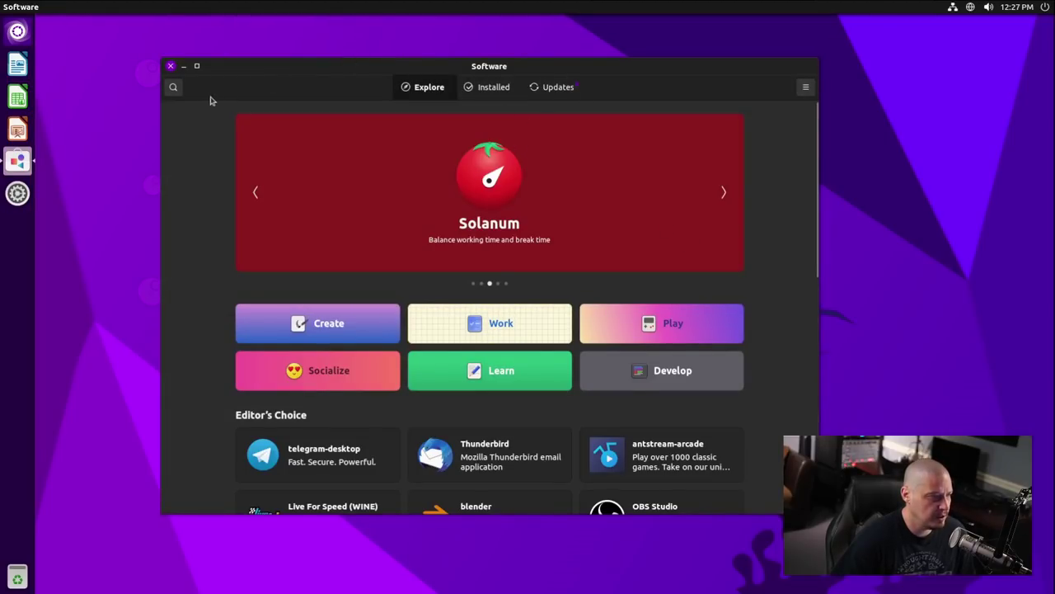
# - Search the Software store for "discord"
pyautogui.click(173, 87)
pyautogui.write('doi')
pyautogui.press('BackSpace')
pyautogui.press('BackSpace')
pyautogui.press('BackSpace')
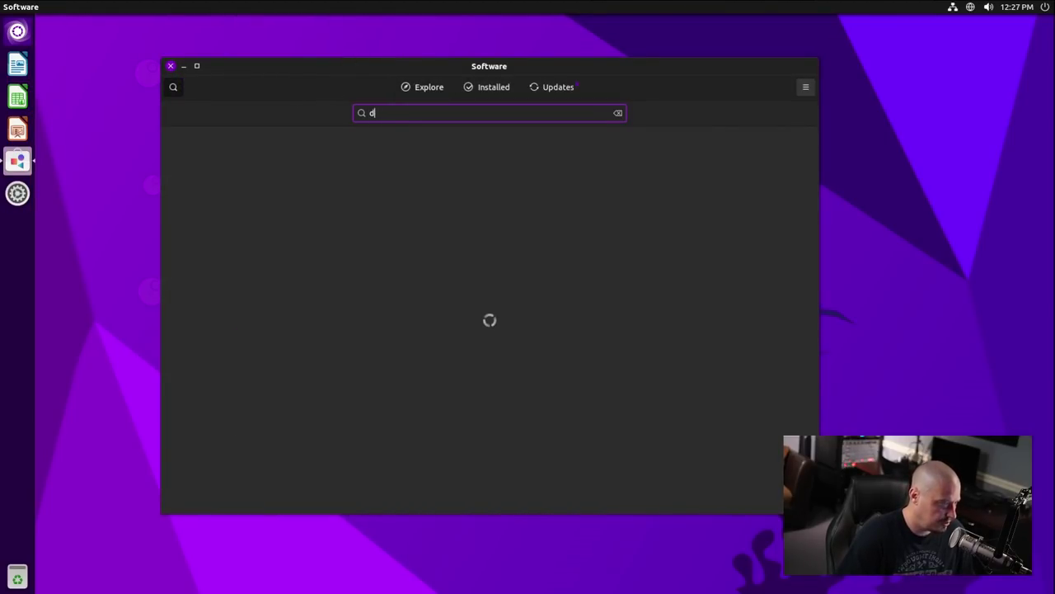
pyautogui.write('iscord')
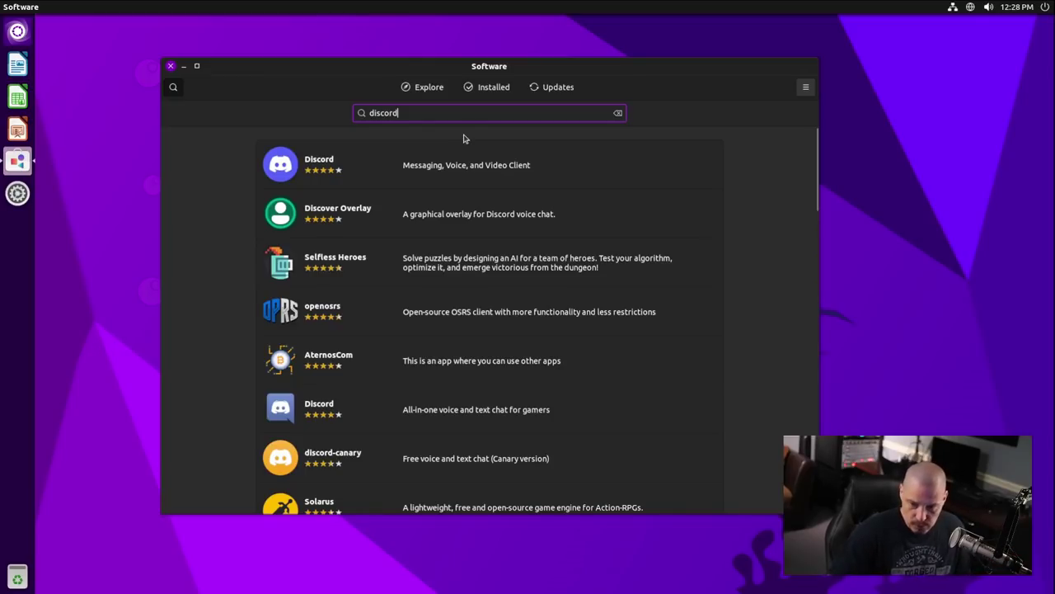
# - Open the Discord "Messaging, Voice, and Video Client" entry and review its download size, version, licence and review details
pyautogui.click(449, 165)
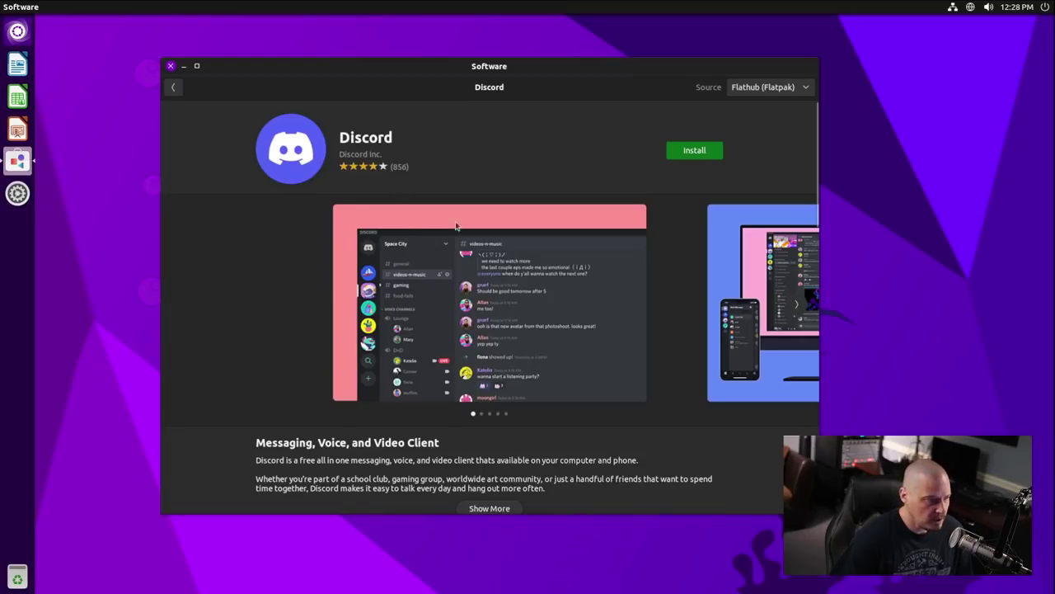
pyautogui.scroll(-10, 555, 292)
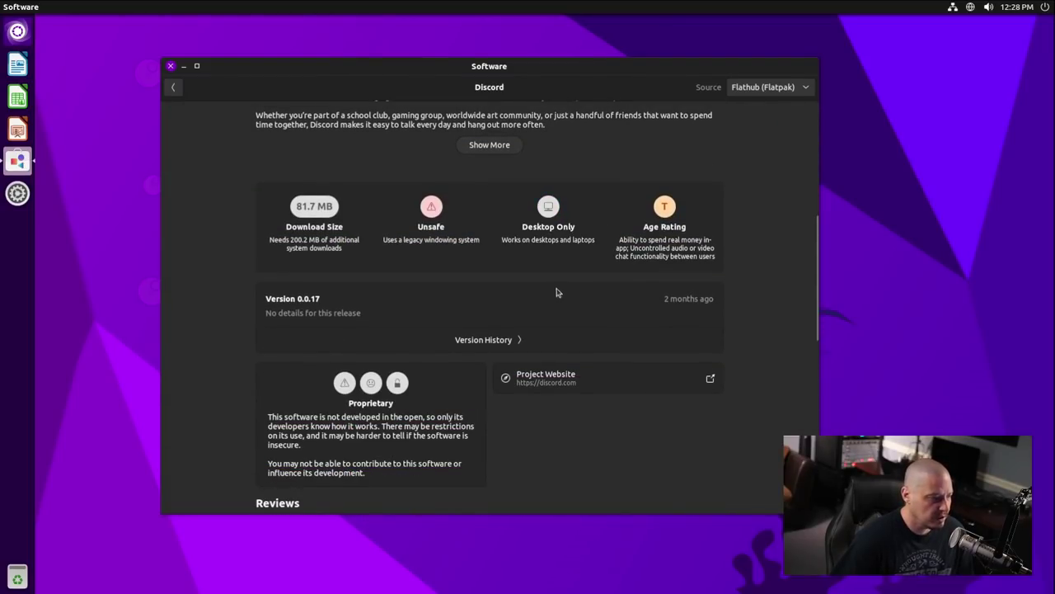
pyautogui.scroll(-1, 570, 285)
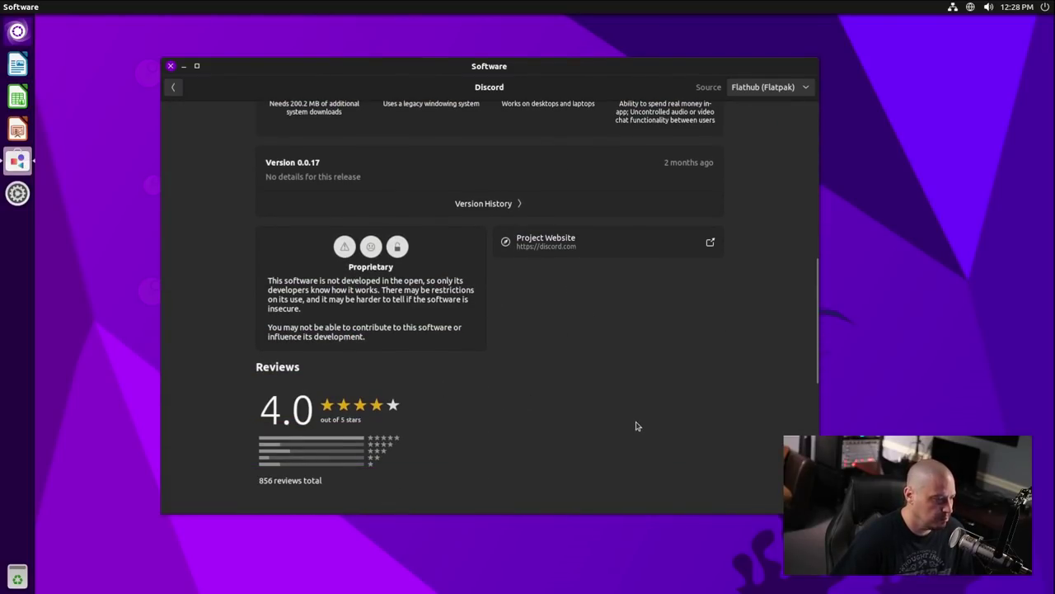
# - Check which sources are offered for Discord and return to the search results
pyautogui.scroll(15, 650, 412)
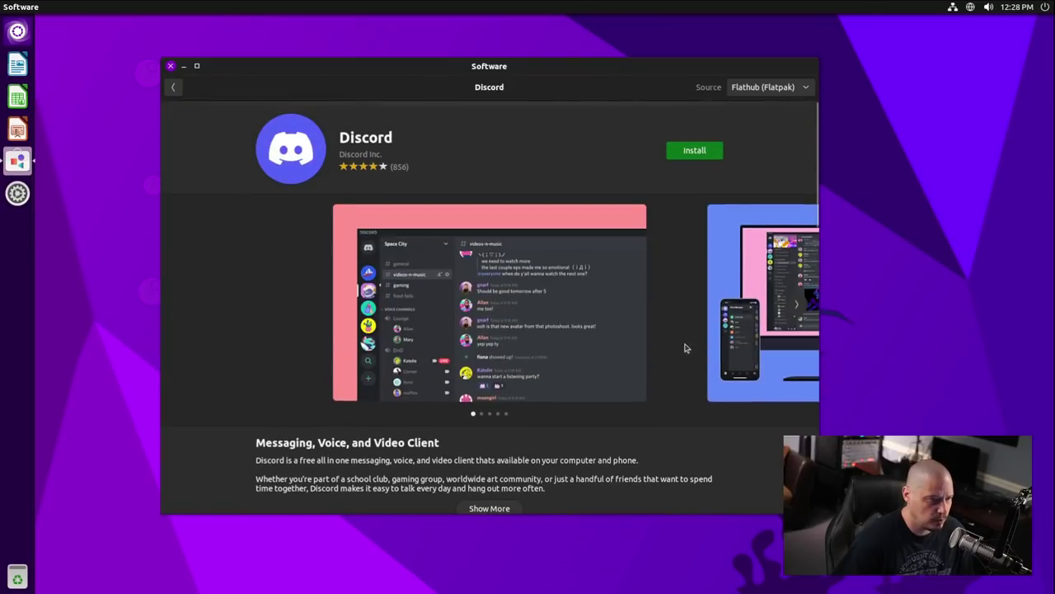
pyautogui.click(804, 89)
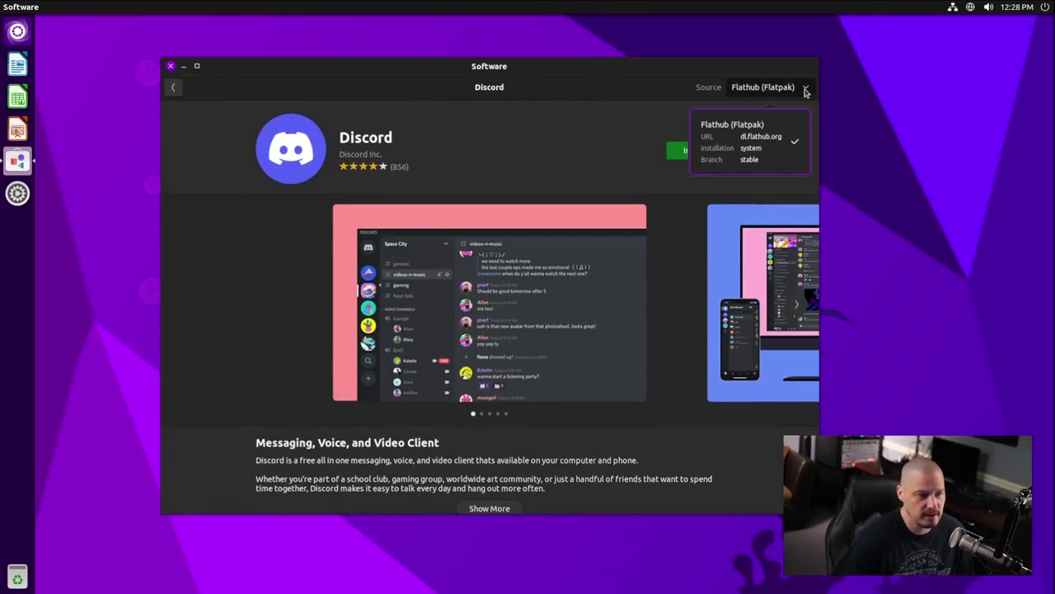
pyautogui.click(805, 89)
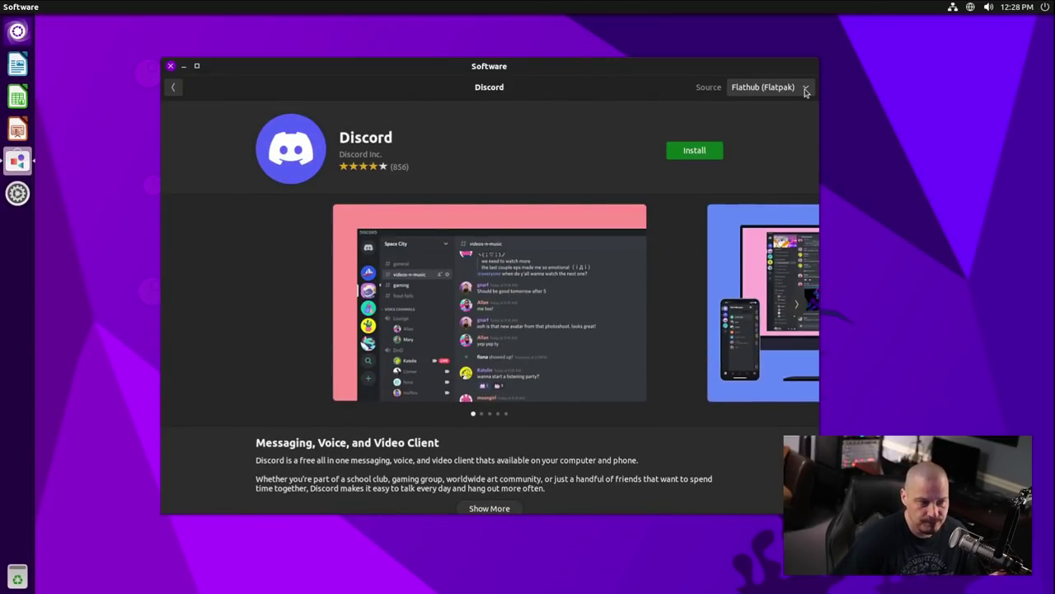
pyautogui.click(174, 87)
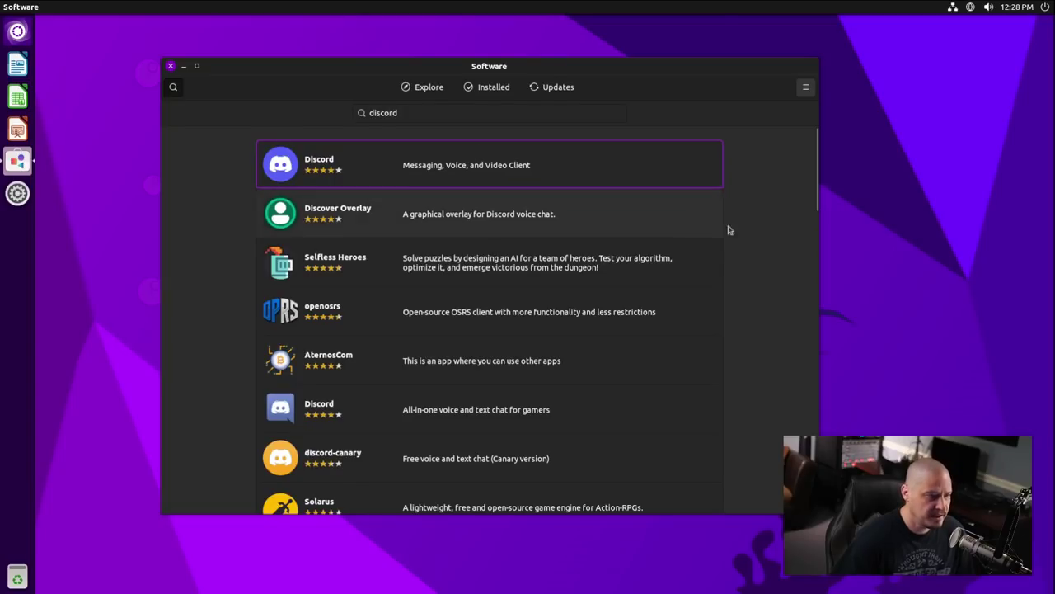
# - View the About Software information, then close it and the Software store
pyautogui.click(806, 88)
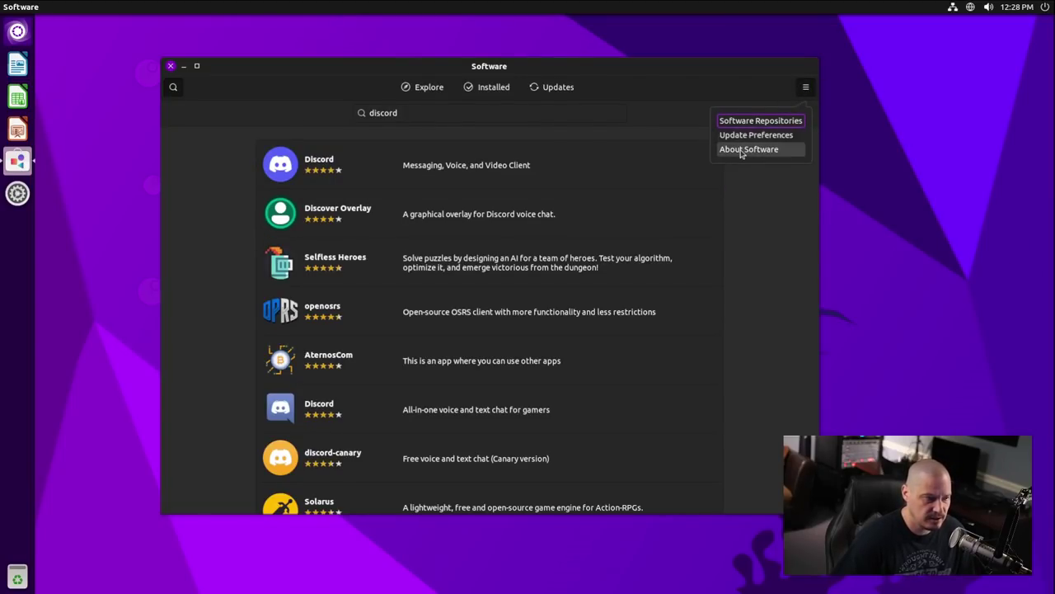
pyautogui.click(744, 149)
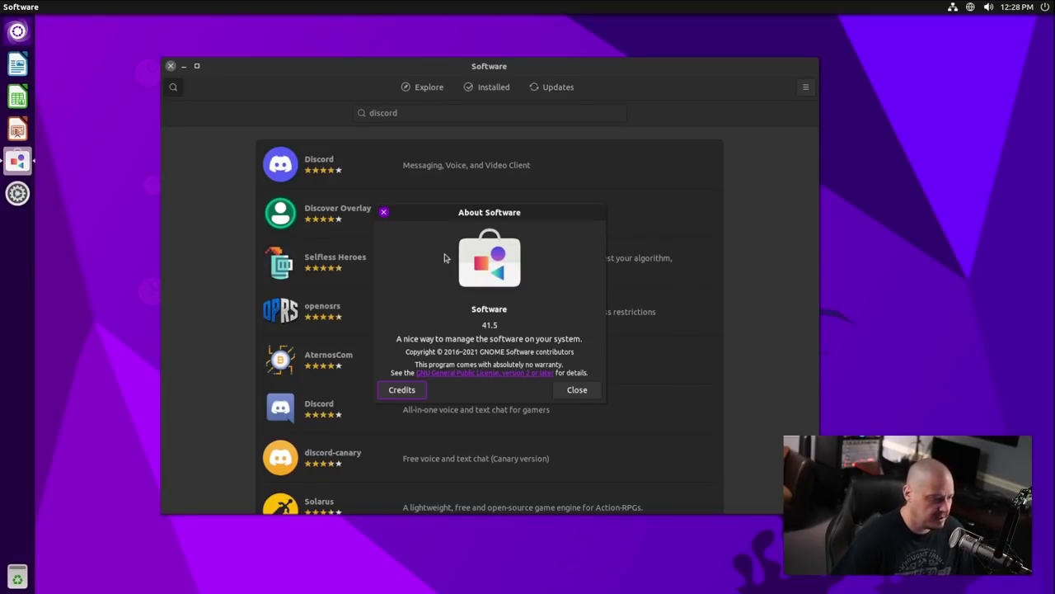
pyautogui.click(383, 212)
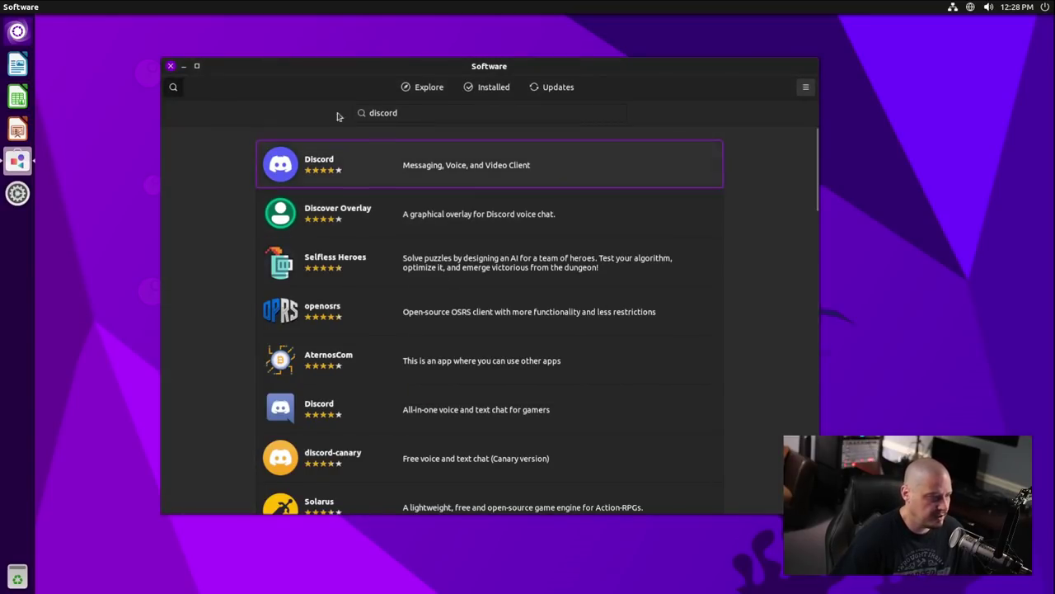
pyautogui.click(172, 67)
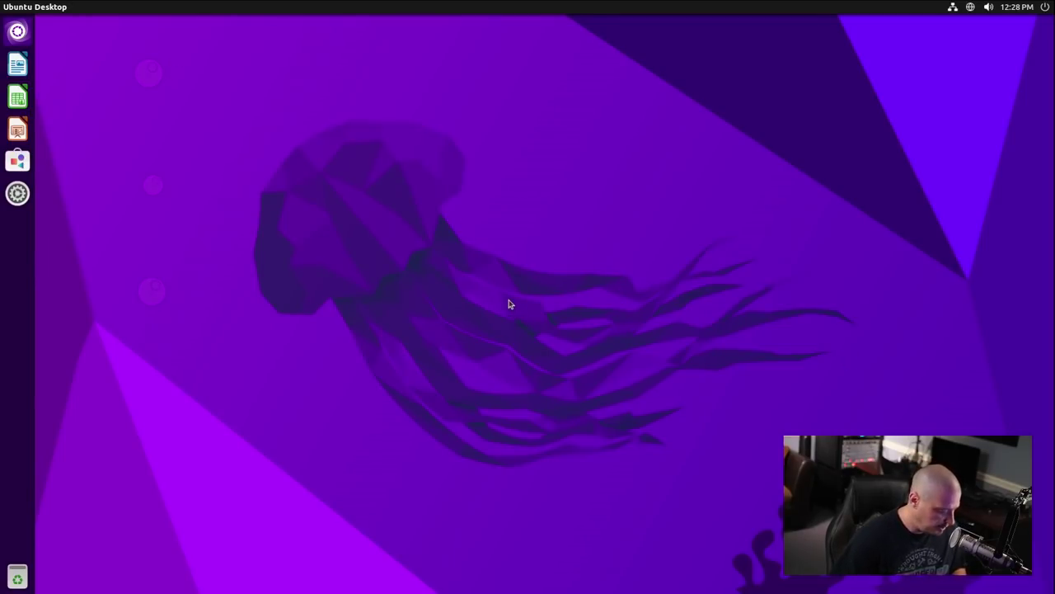
# - Open the Dash and try its result filters for the Applications and Files & Folders categories, leaving them all cleared
pyautogui.press('super')
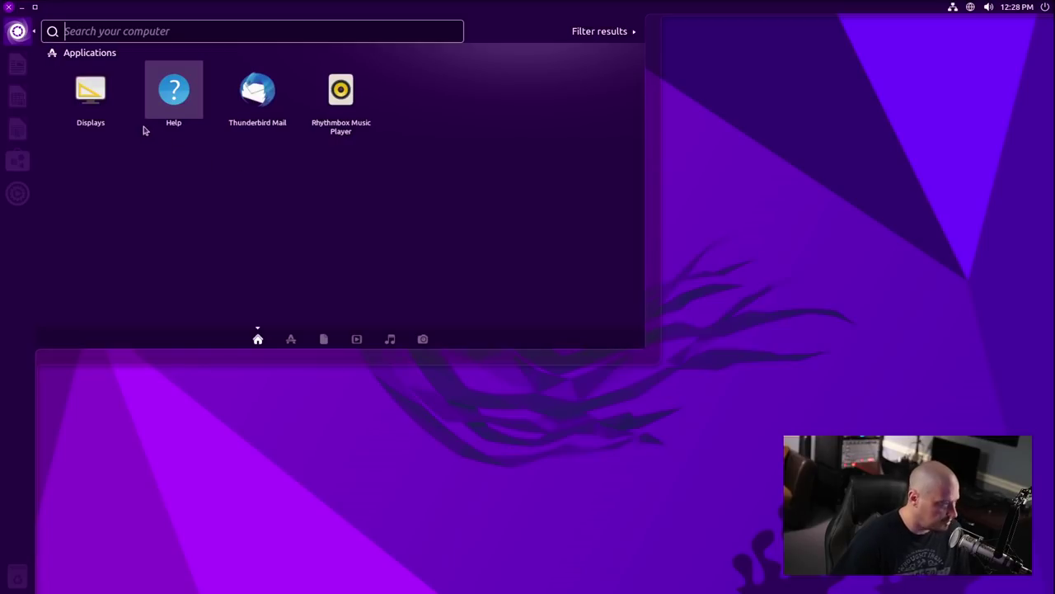
pyautogui.click(609, 33)
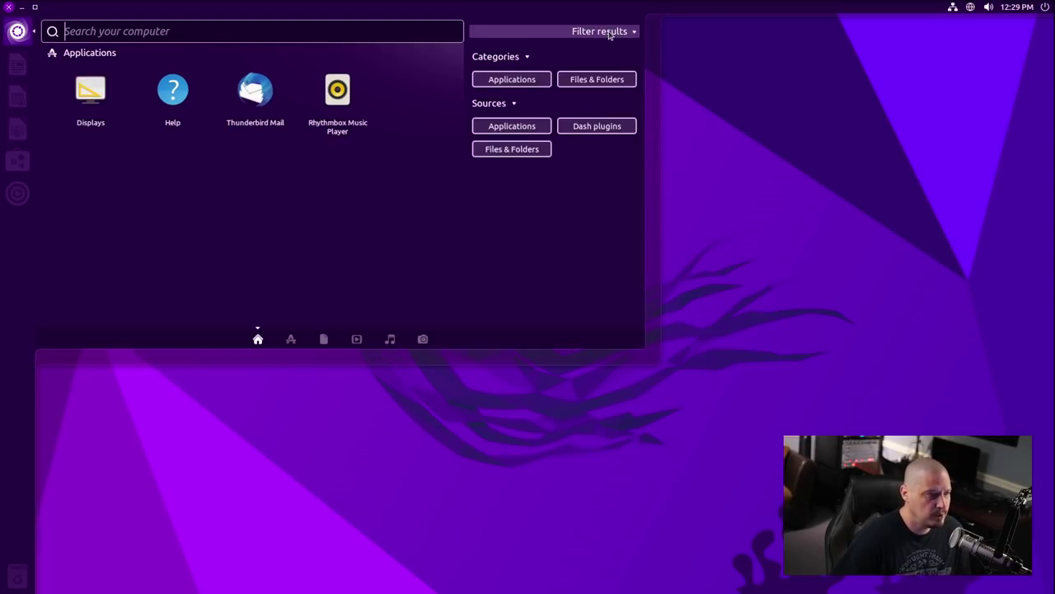
pyautogui.click(530, 81)
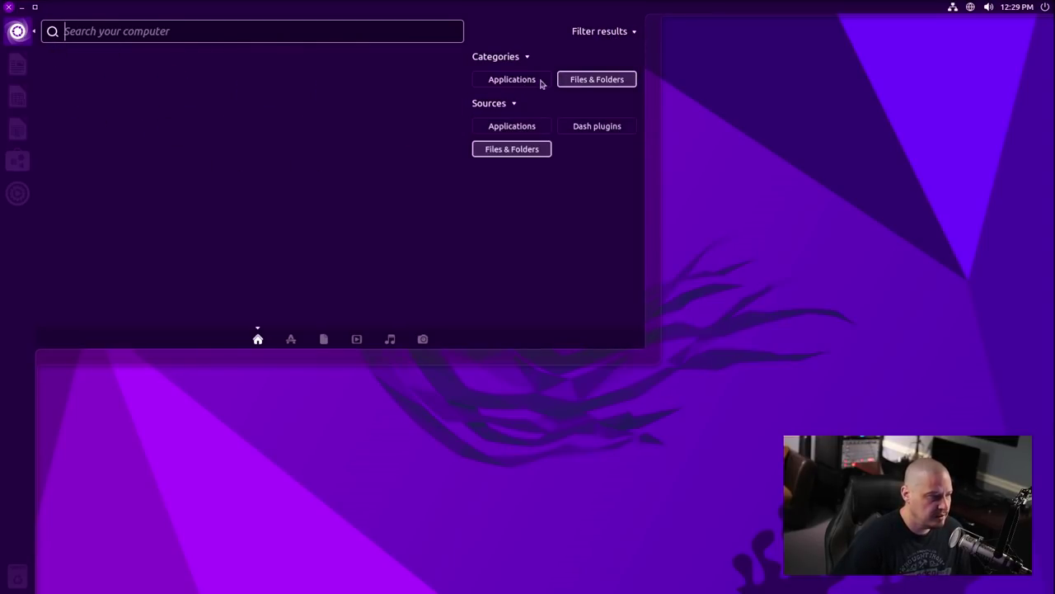
pyautogui.click(580, 83)
pyautogui.click(523, 86)
pyautogui.click(597, 79)
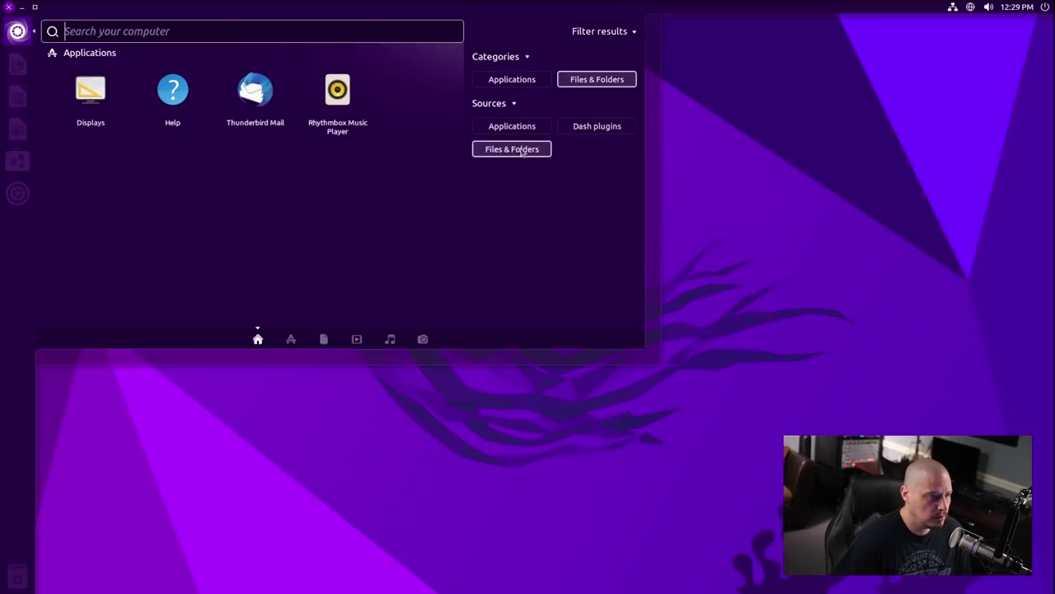
pyautogui.click(528, 83)
pyautogui.click(487, 122)
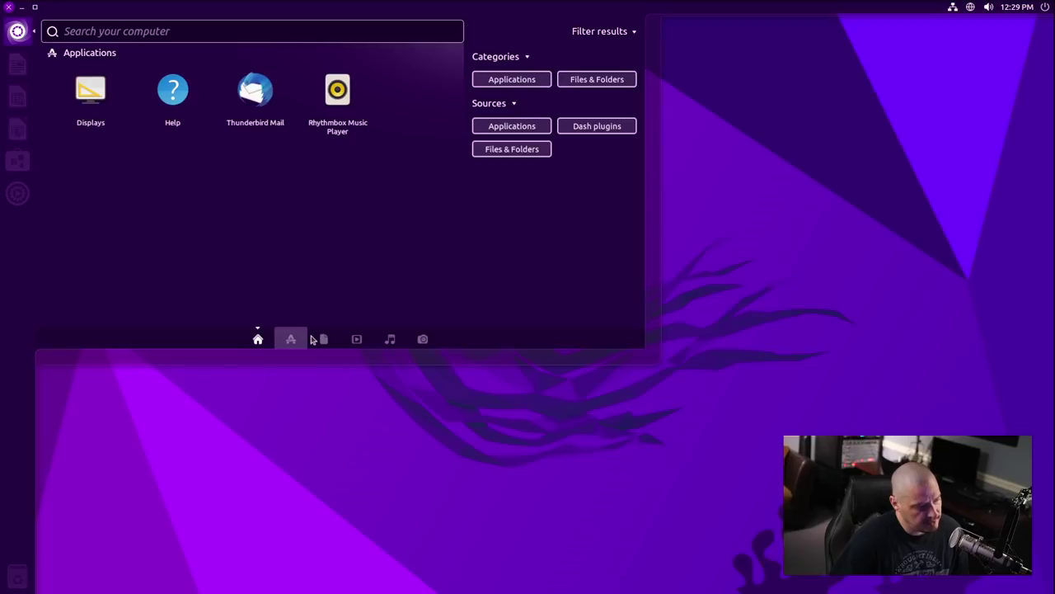
# - Look through the Dash's applications, files & folders, videos, music and photos views, and return to its home view
pyautogui.click(302, 340)
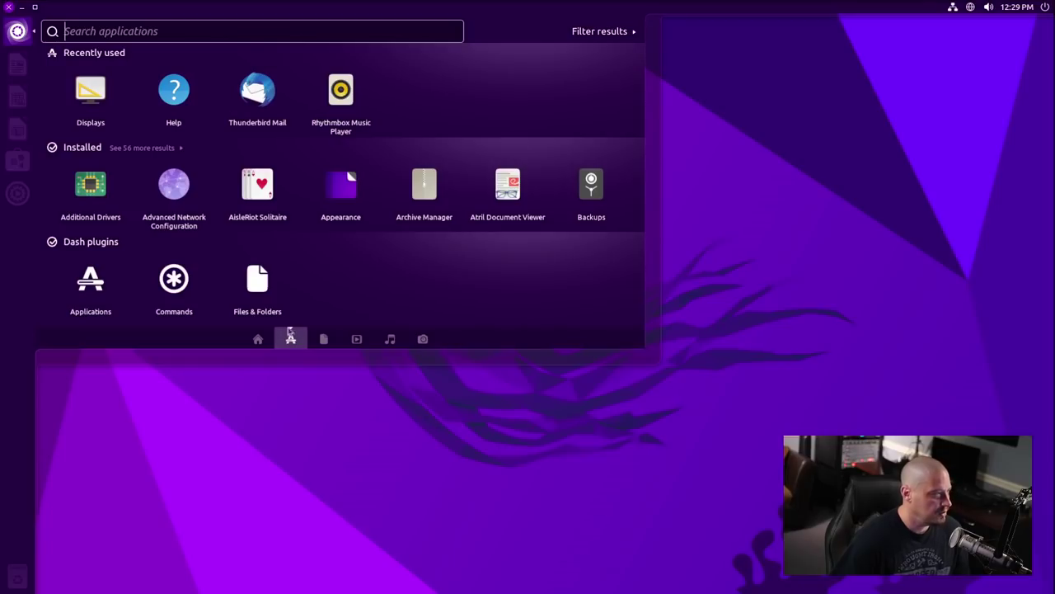
pyautogui.click(326, 339)
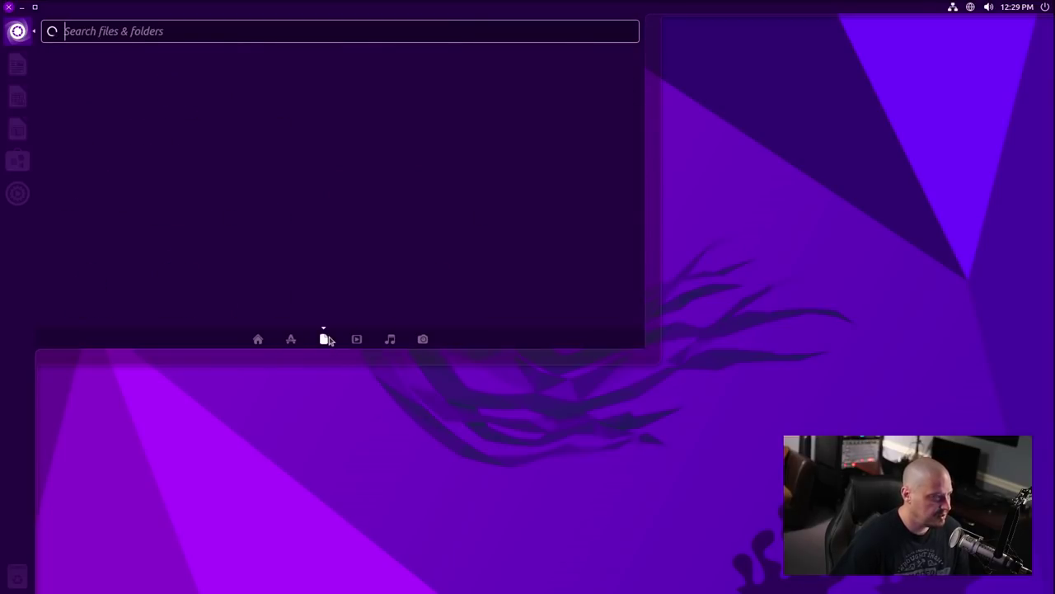
pyautogui.click(356, 340)
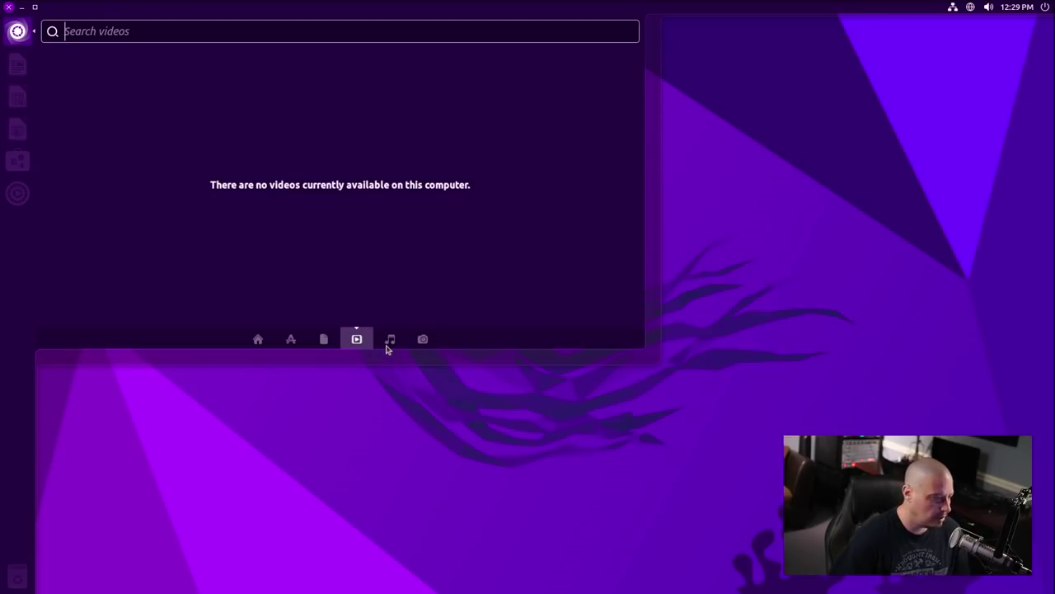
pyautogui.click(390, 341)
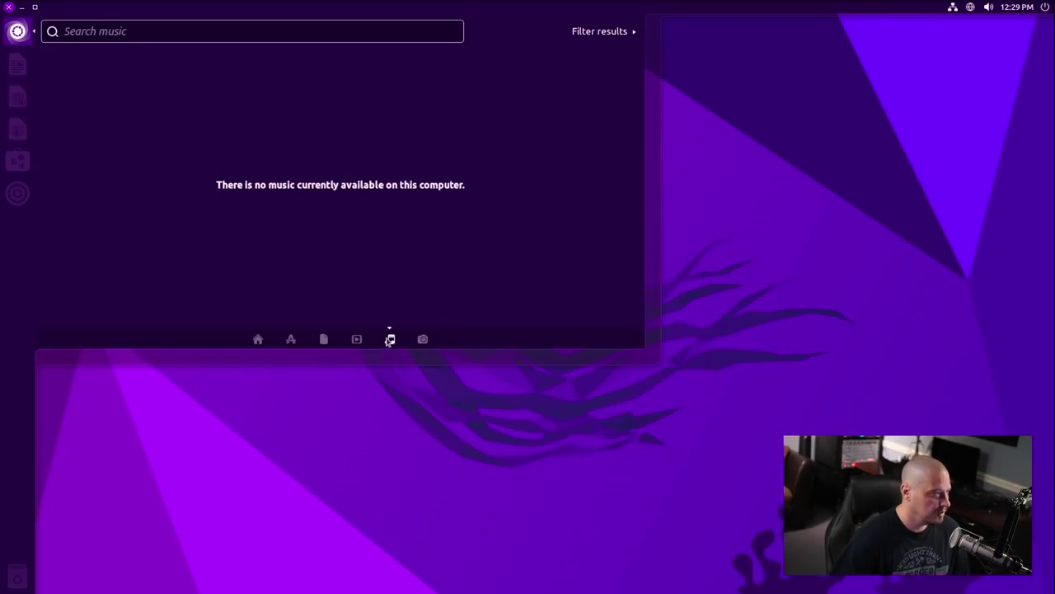
pyautogui.click(423, 340)
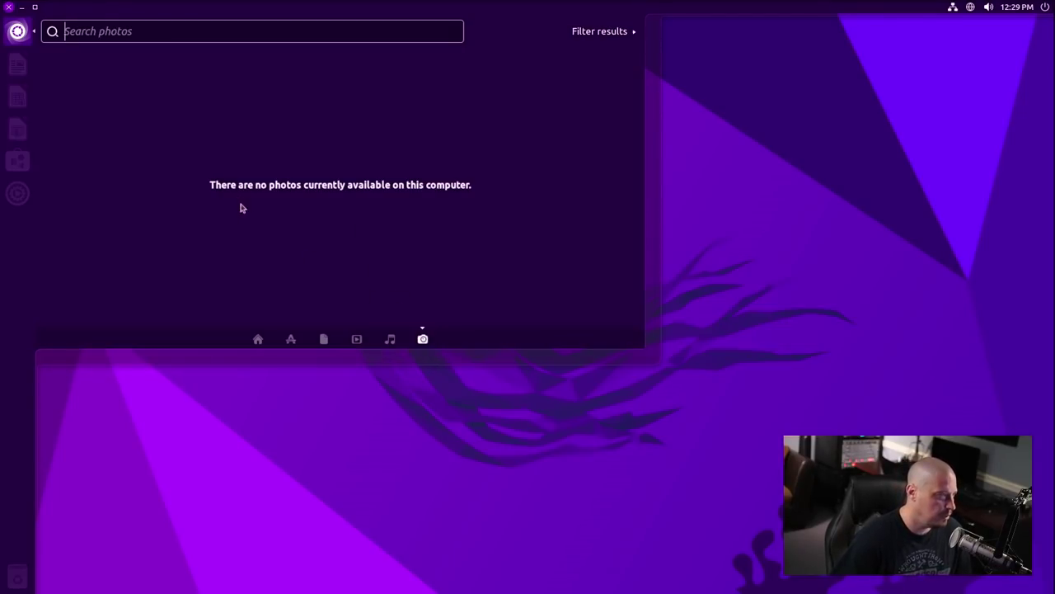
pyautogui.click(257, 341)
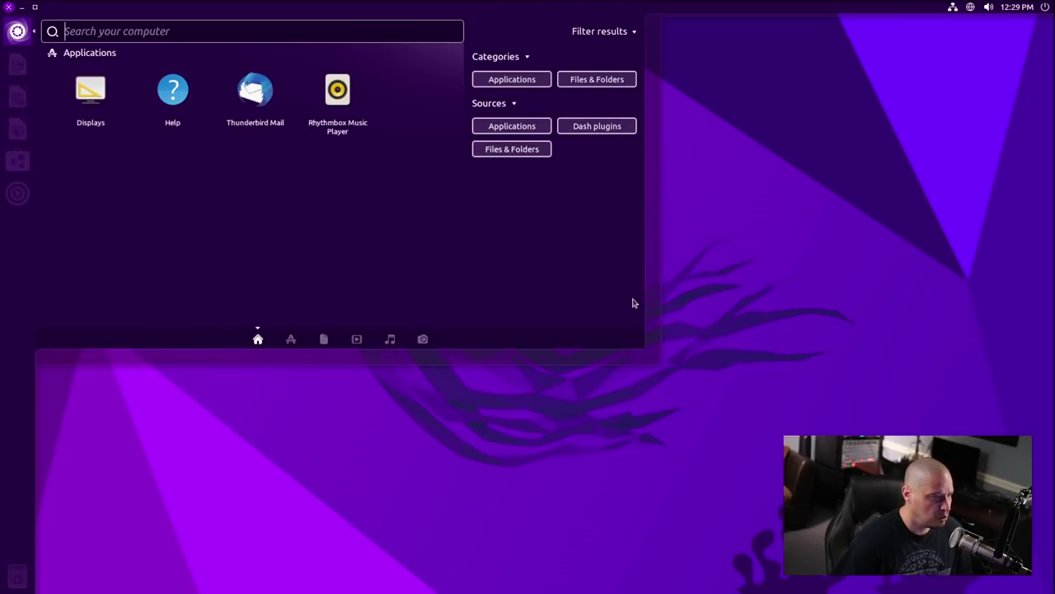
# - Show the full list of installed applications in the Dash and enlarge the Dash to fill the screen
pyautogui.click(291, 339)
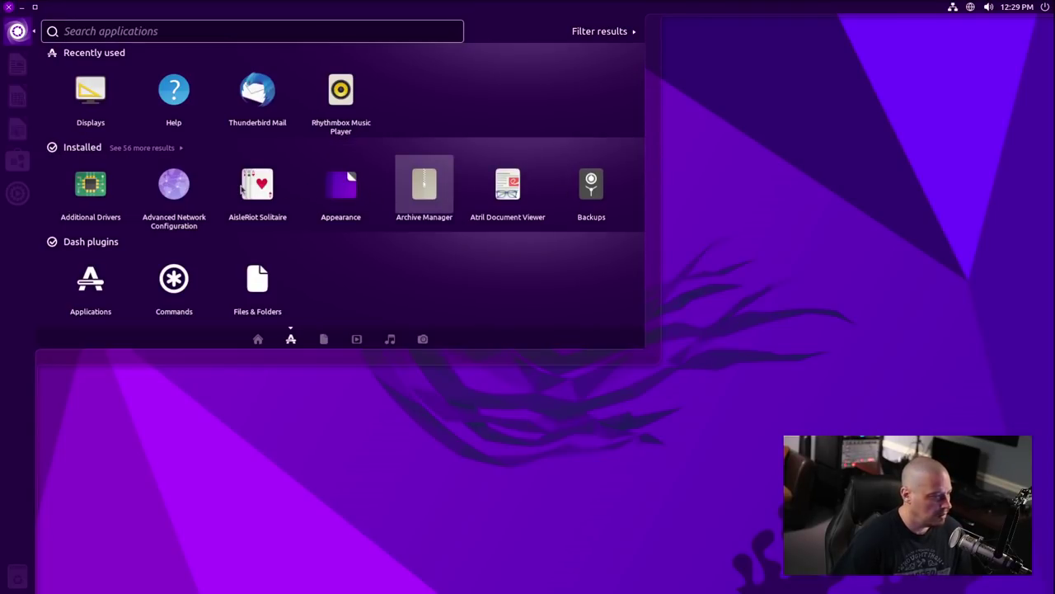
pyautogui.click(154, 149)
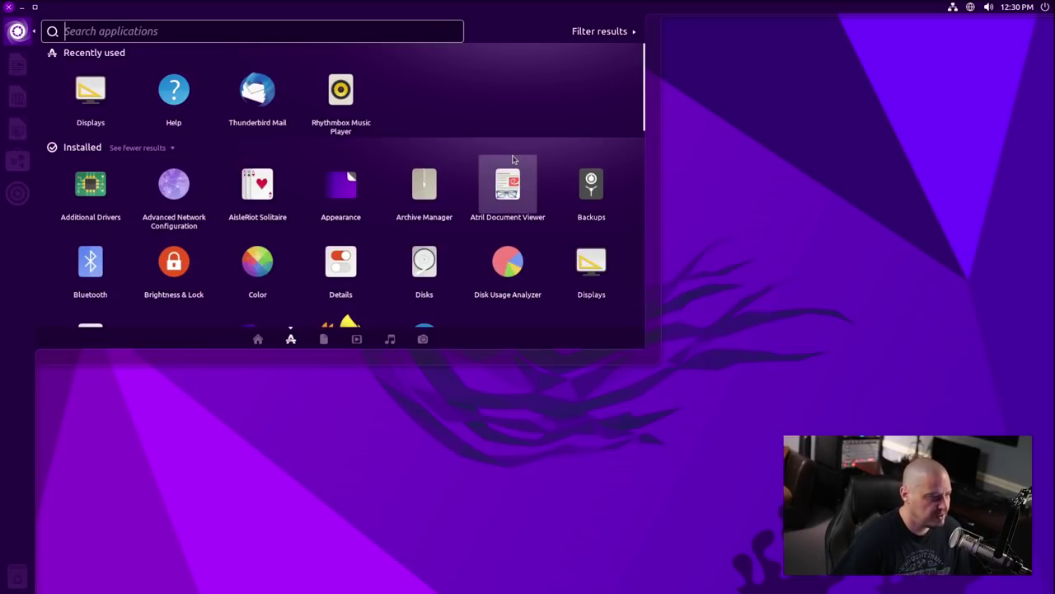
pyautogui.scroll(-1, 512, 160)
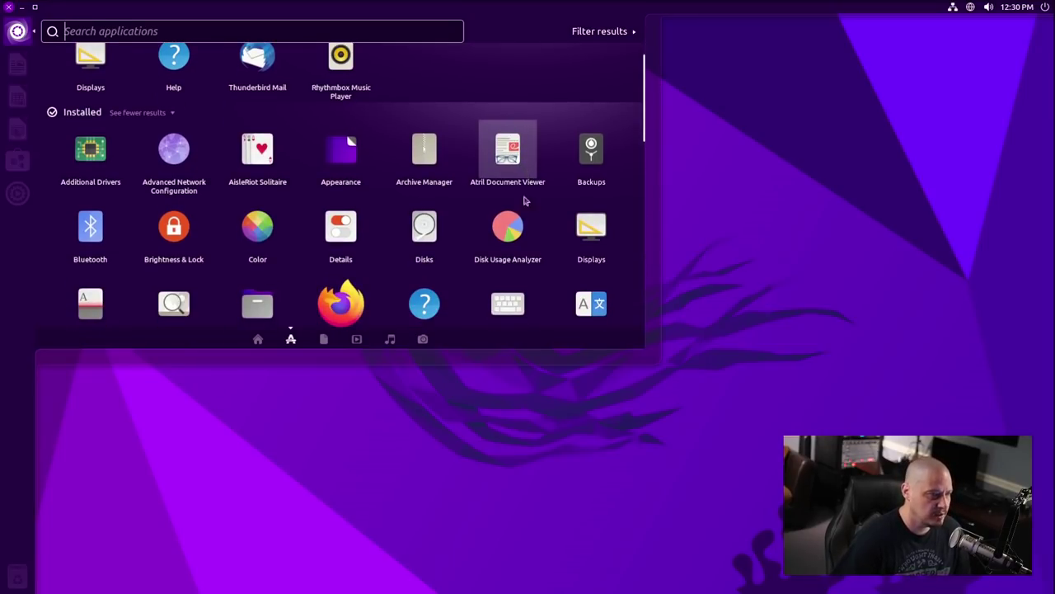
pyautogui.click(36, 8)
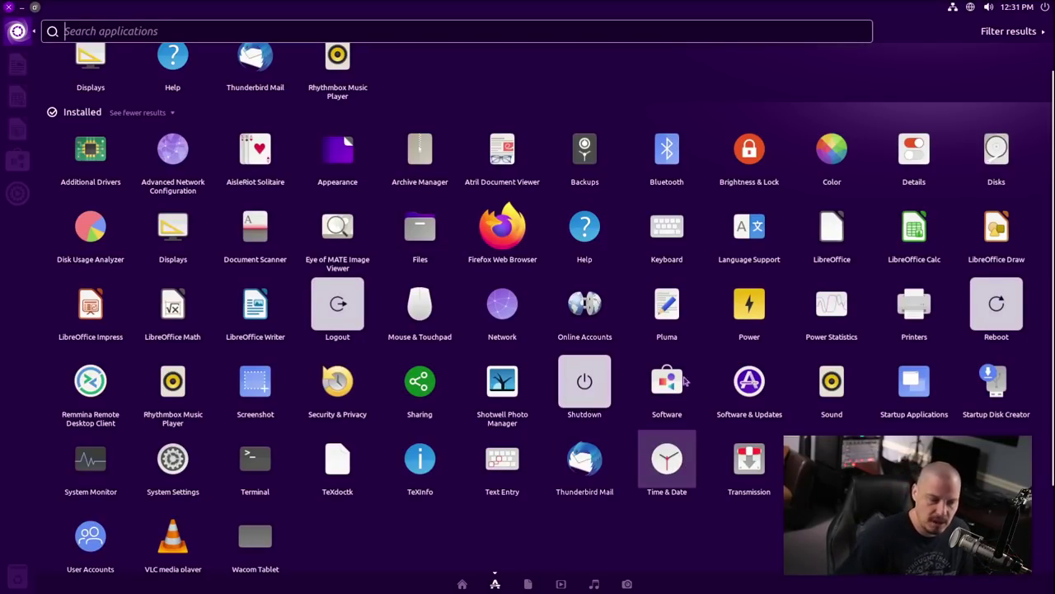
# - Launch the Pluma text editor from the installed applications and close it again
pyautogui.click(662, 312)
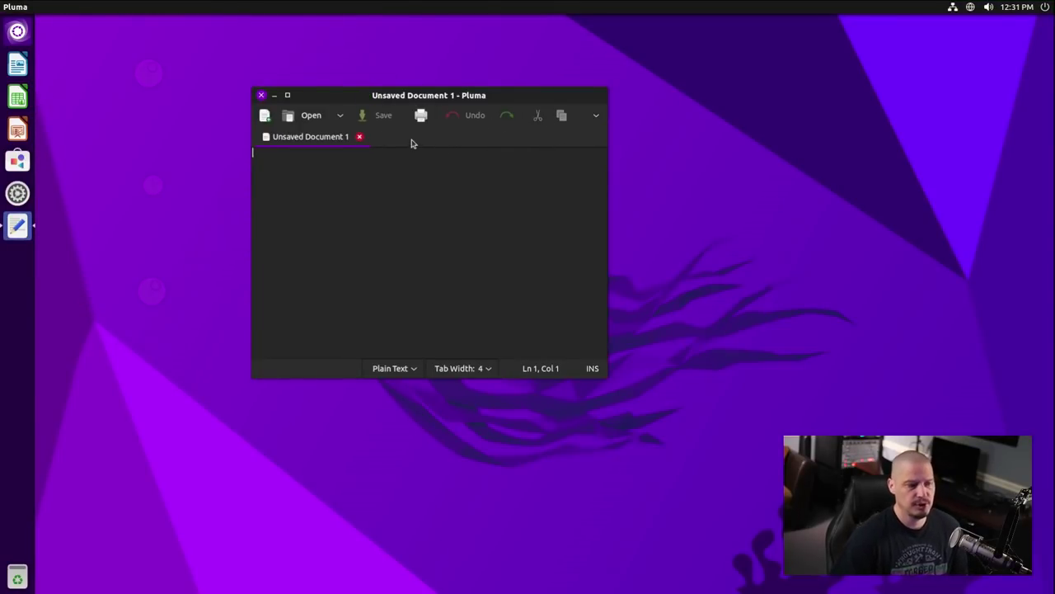
pyautogui.click(262, 95)
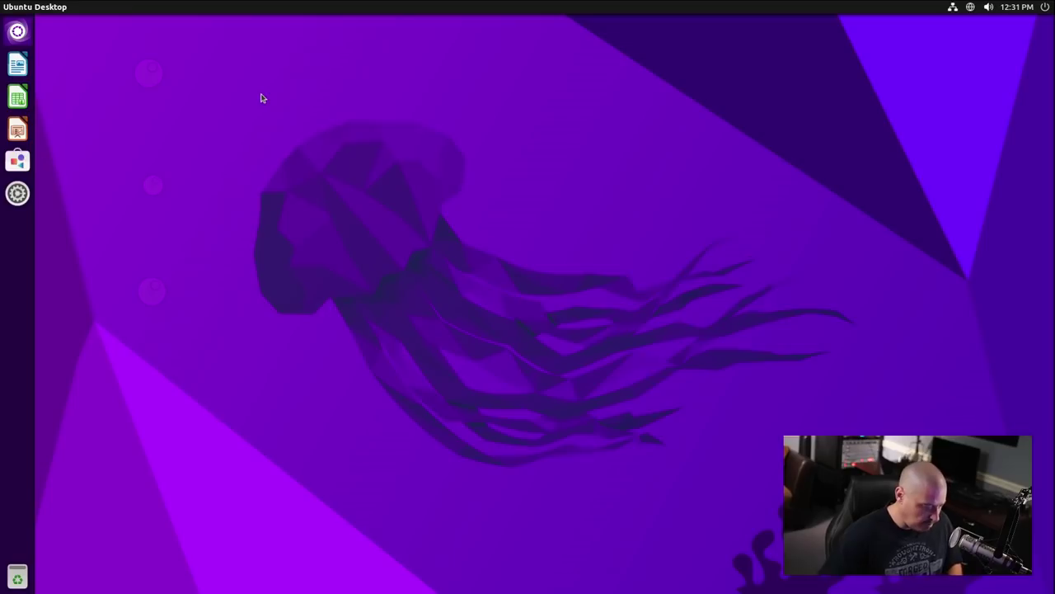
# - Reopen the Dash, review the full list of installed applications and close the Dash
pyautogui.click(19, 33)
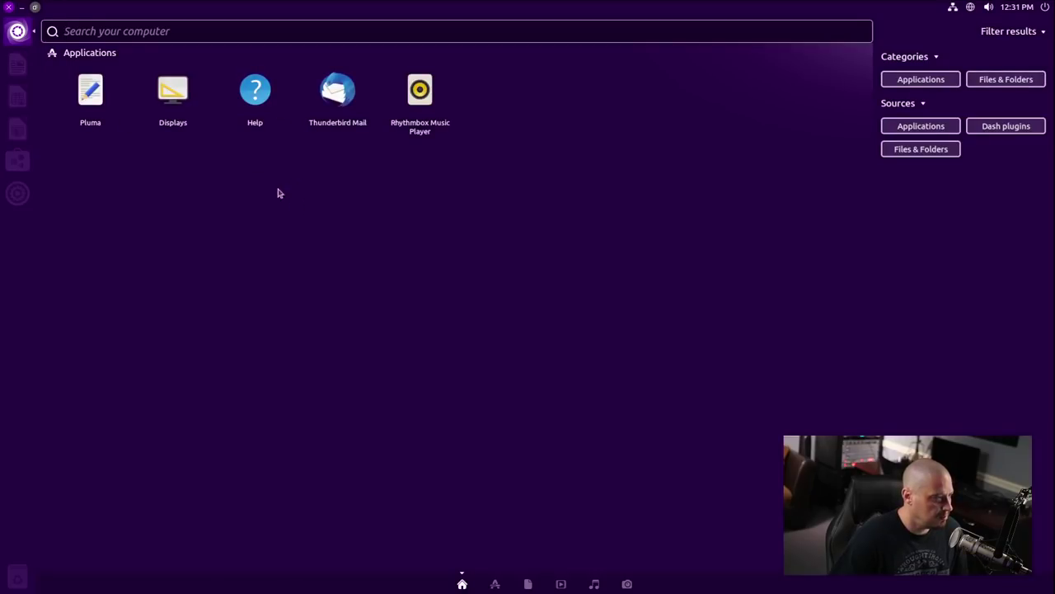
pyautogui.click(494, 584)
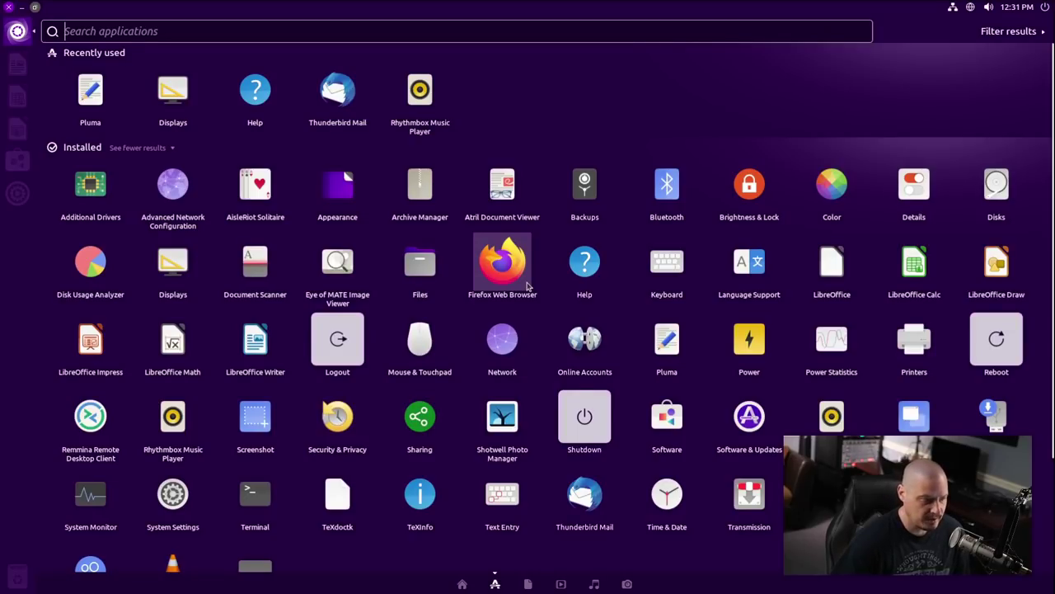
pyautogui.scroll(-1, 581, 247)
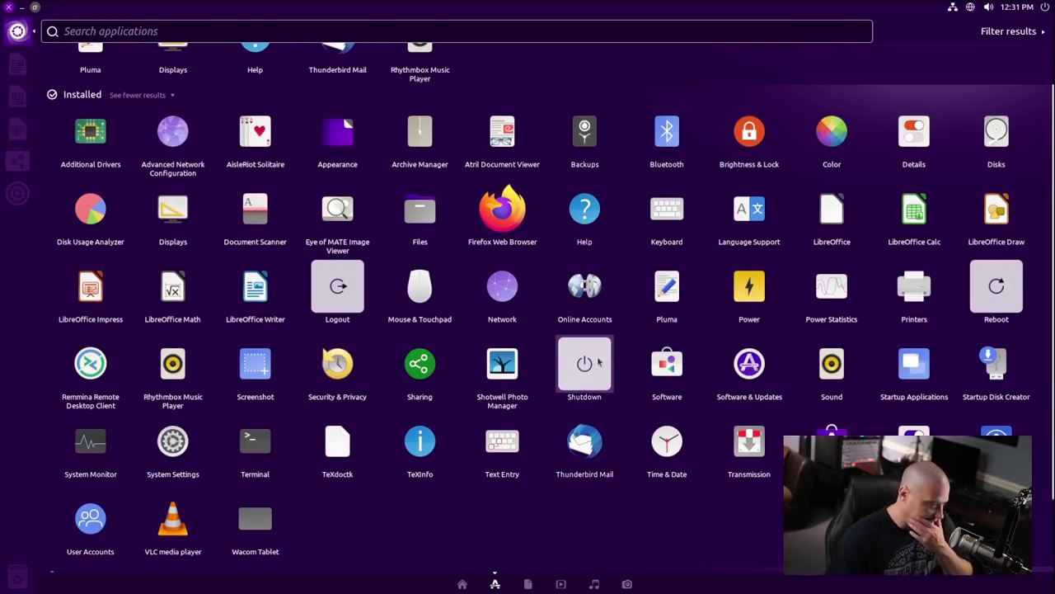
pyautogui.scroll(-1, 589, 412)
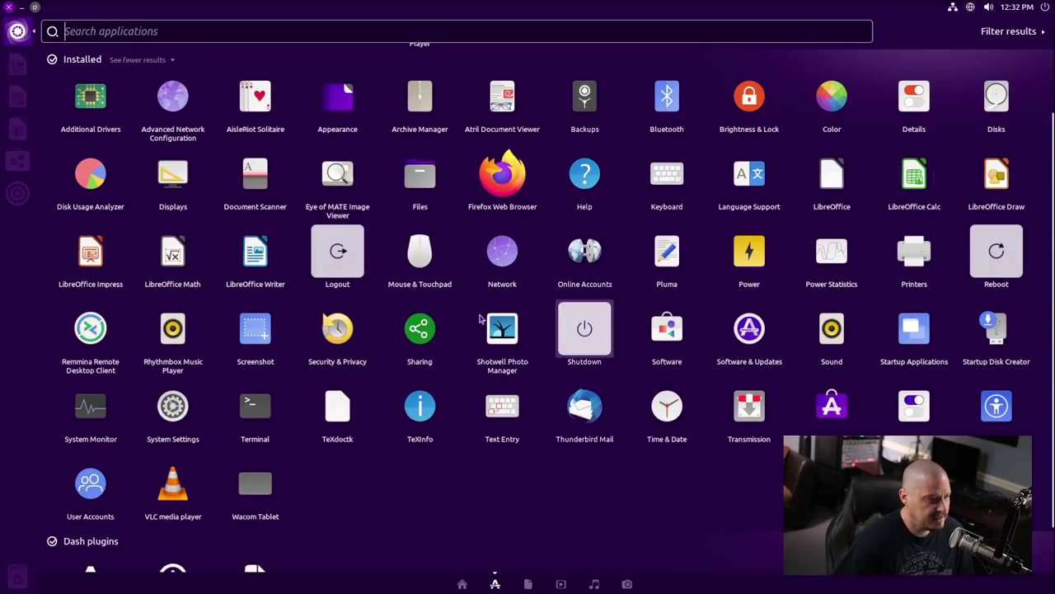
pyautogui.press('super')
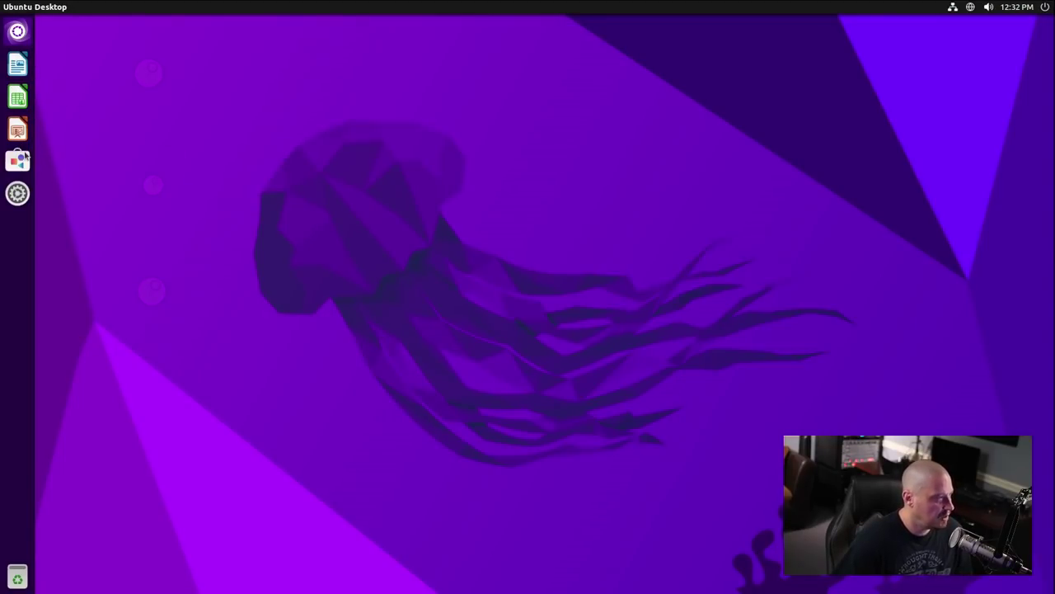
# - Pin Firefox Web Browser and Files from the Dash's installed applications to the launcher, above LibreOffice Writer
pyautogui.click(31, 36)
pyautogui.click(32, 37)
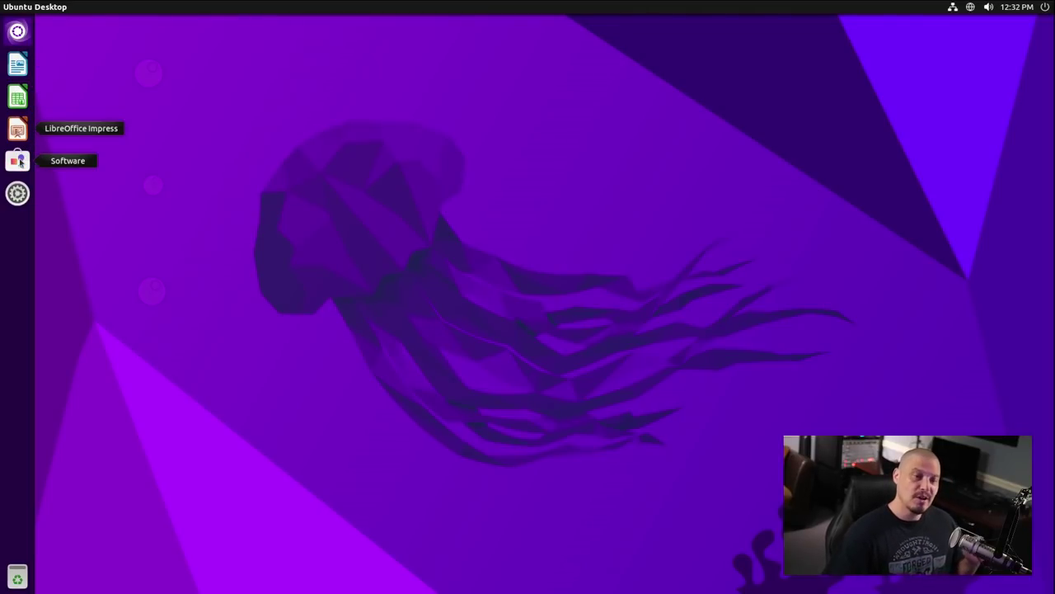
pyautogui.click(18, 33)
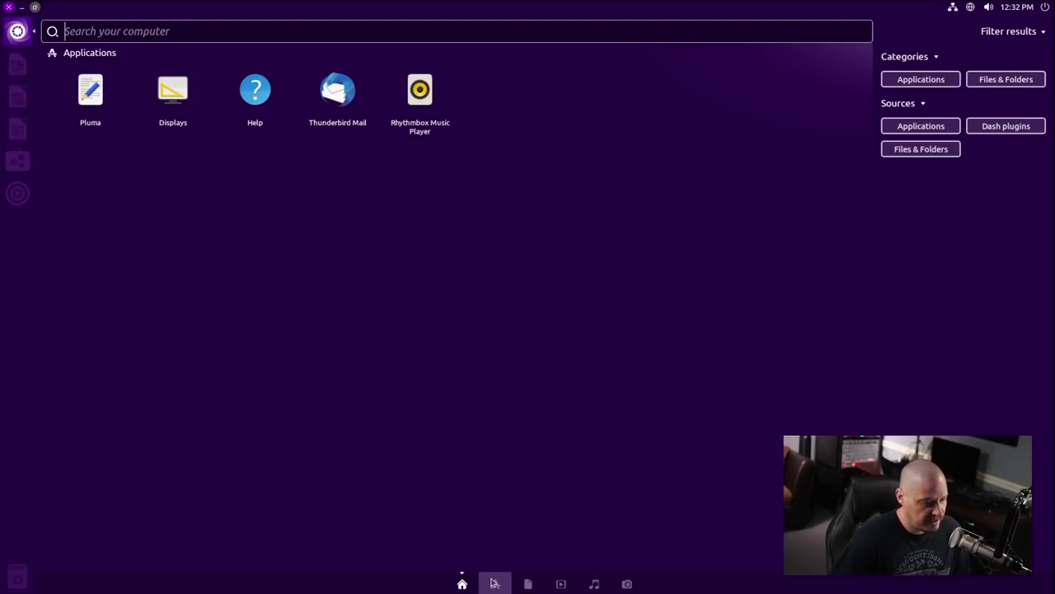
pyautogui.click(494, 583)
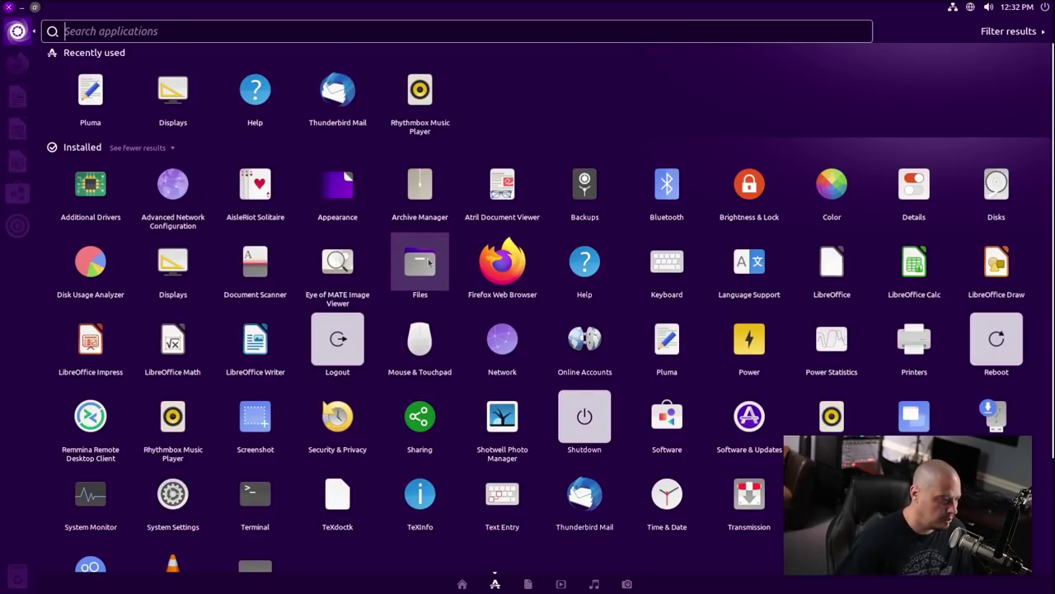
pyautogui.moveTo(418, 267); pyautogui.dragTo(18, 94)
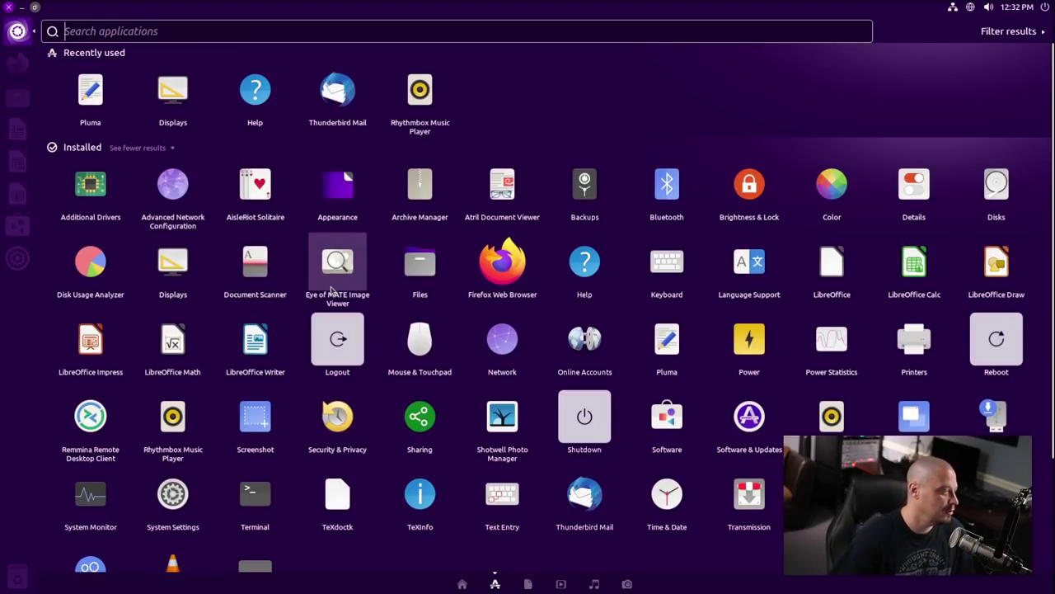
# - Pin Terminal from the Dash's installed applications to the launcher, between Files and LibreOffice Writer
pyautogui.scroll(-2, 334, 264)
pyautogui.scroll(-1, 338, 210)
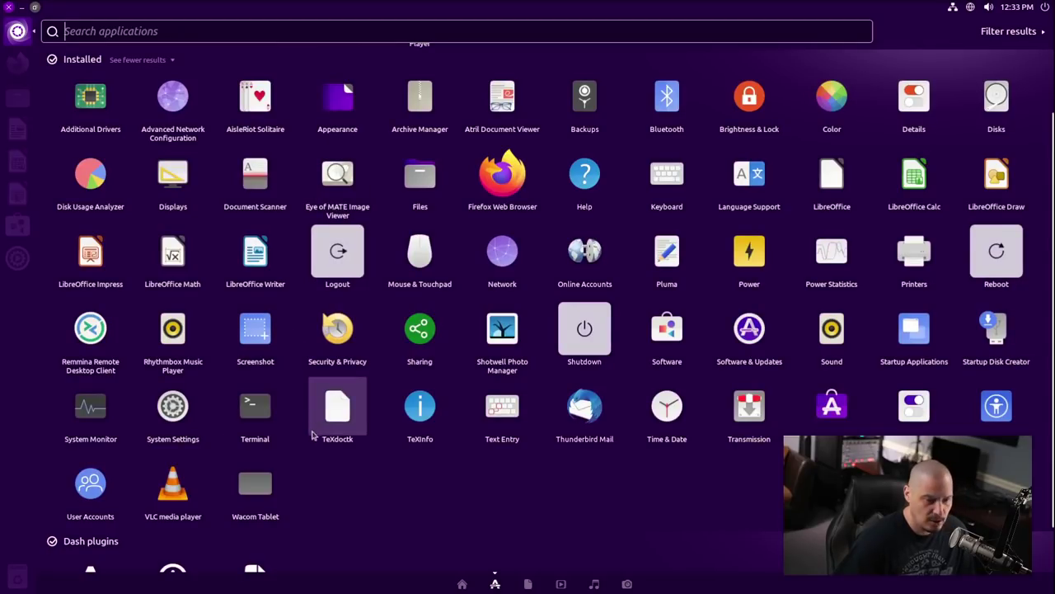
pyautogui.moveTo(255, 416); pyautogui.dragTo(19, 125)
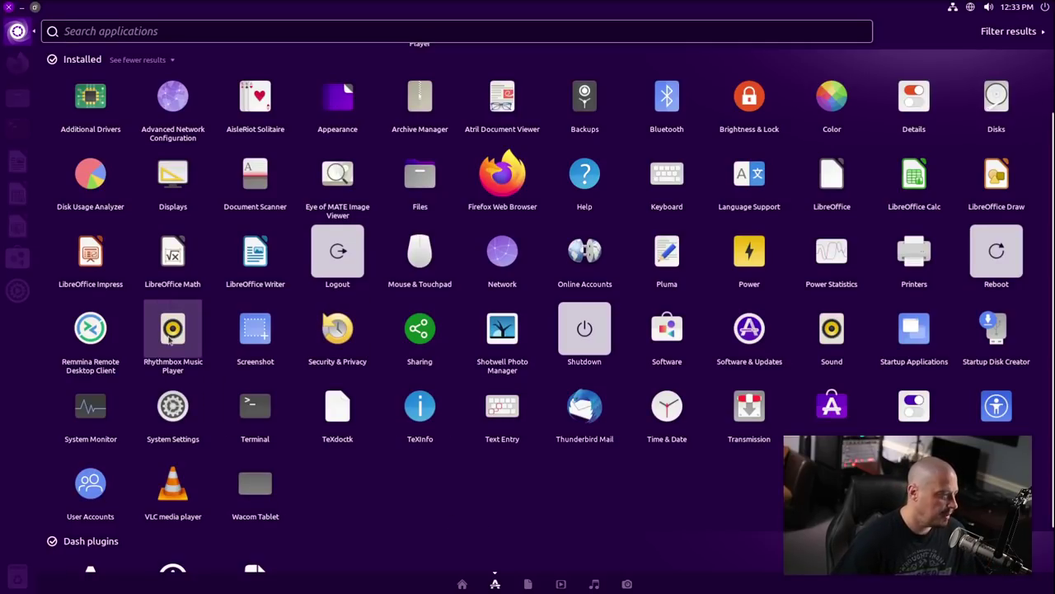
# - Launch Rhythmbox Music Player from the Dash, check its version in the About window and close that window
pyautogui.click(172, 334)
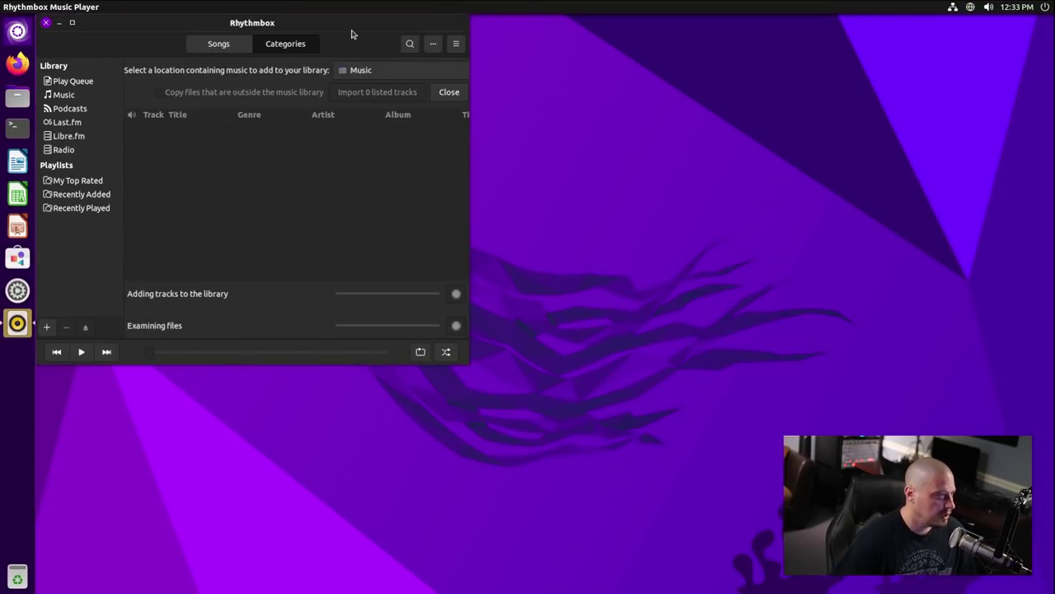
pyautogui.click(1040, 26)
pyautogui.click(962, 124)
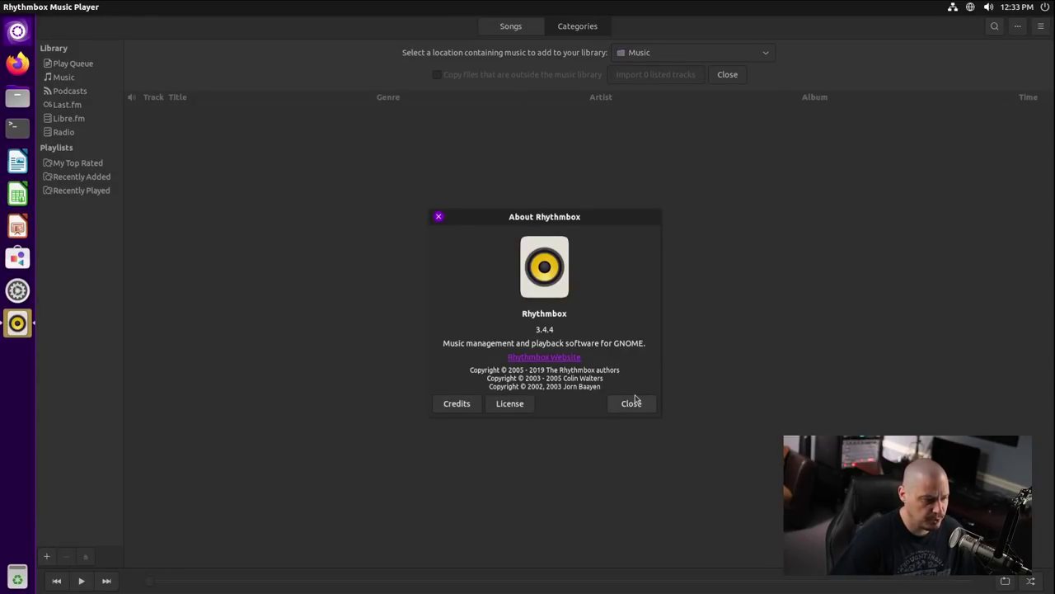
pyautogui.click(439, 217)
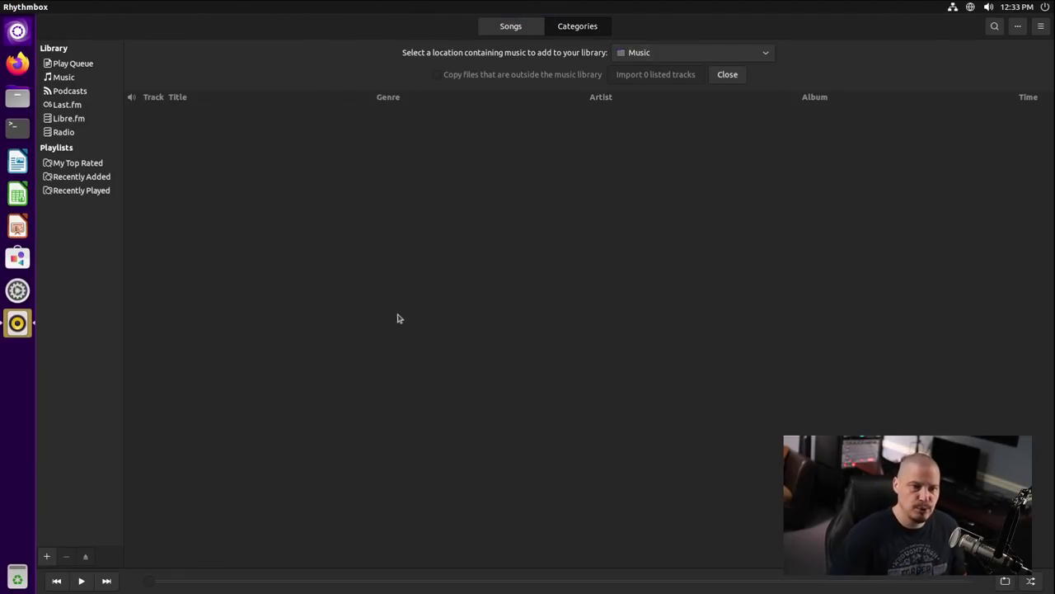
# - Restore the Rhythmbox window to a smaller size, move it towards the desktop's centre, maximize it again and minimize it
pyautogui.doubleClick(314, 30)
pyautogui.moveTo(257, 33); pyautogui.dragTo(541, 87)
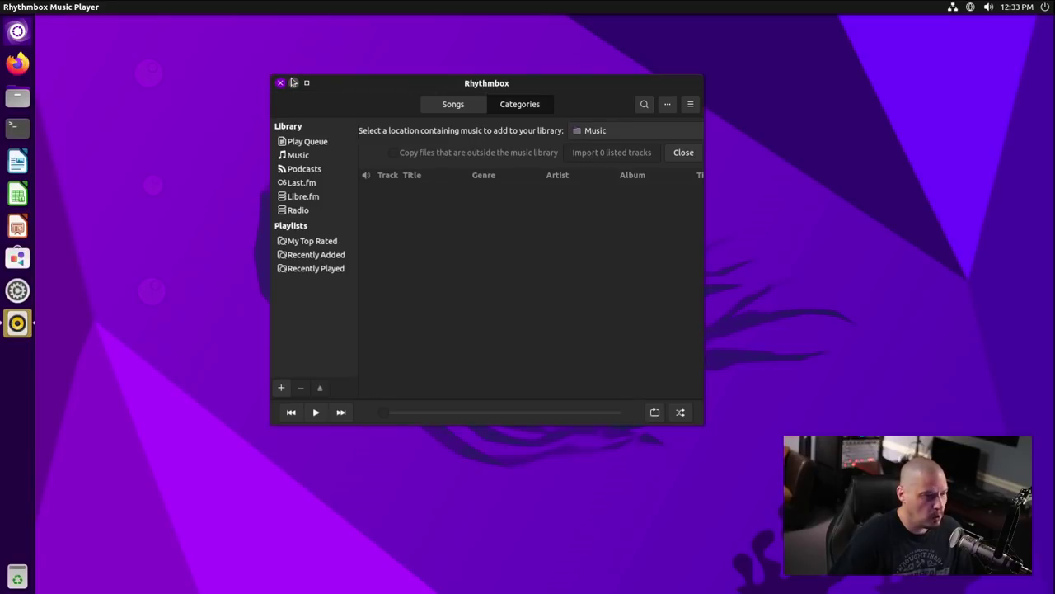
pyautogui.doubleClick(338, 84)
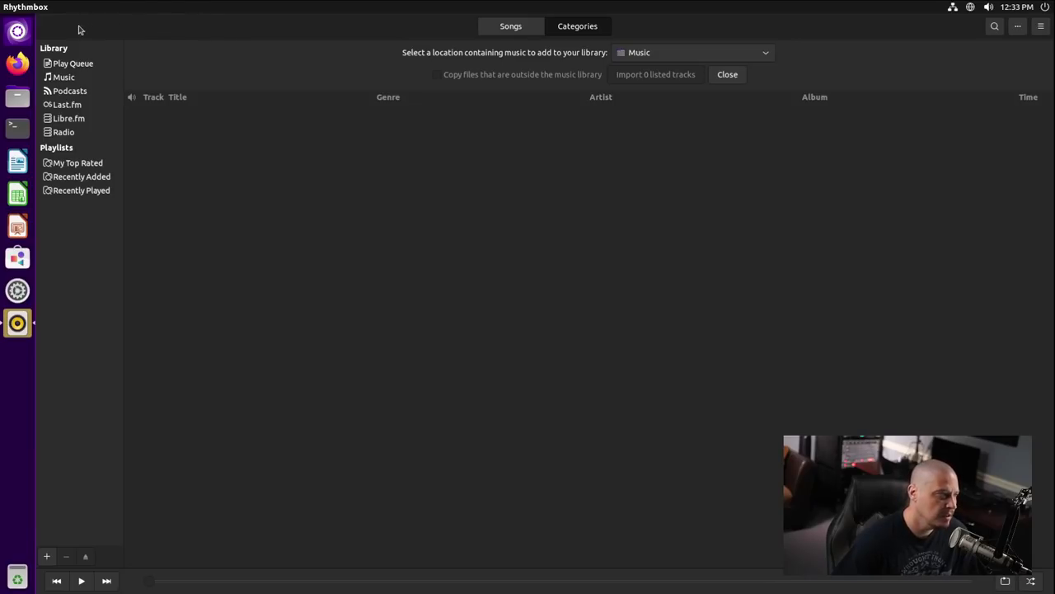
pyautogui.moveTo(40, 10)
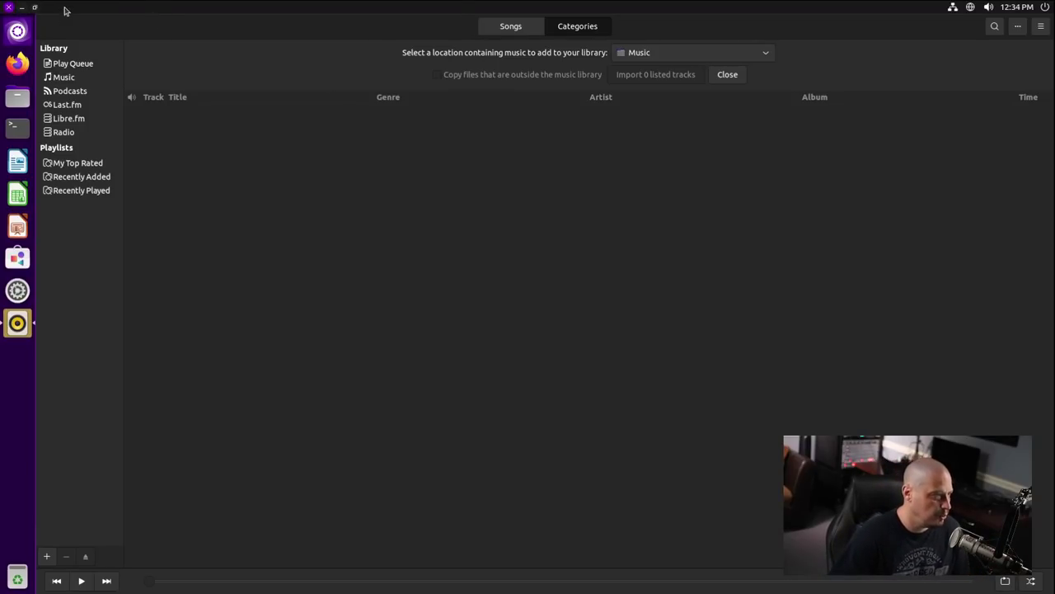
pyautogui.click(21, 6)
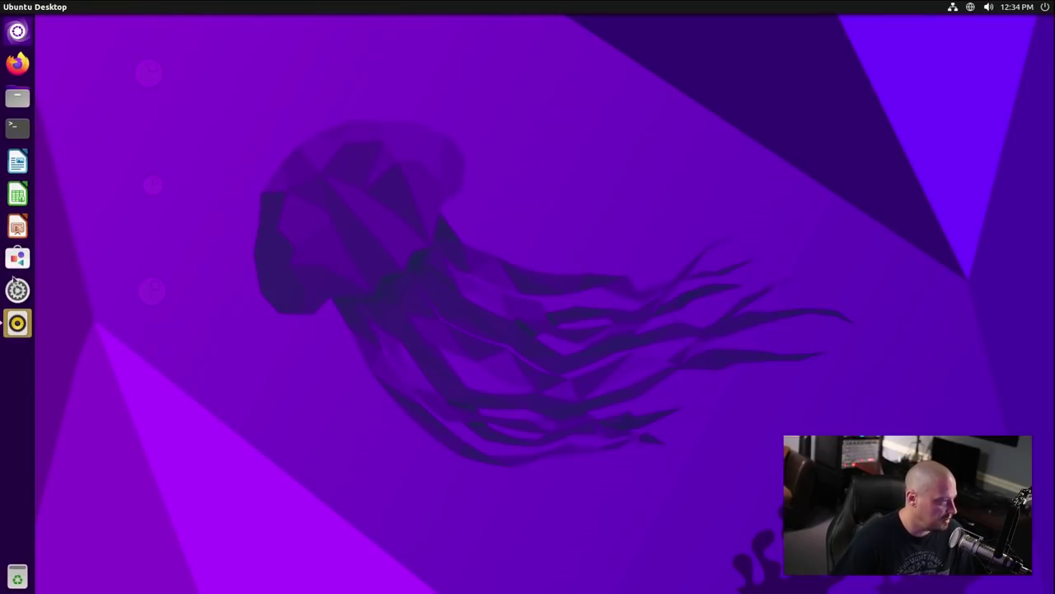
# - Bring back the minimized Rhythmbox window, restore it to its smaller size and reposition it on the desktop
pyautogui.click(17, 324)
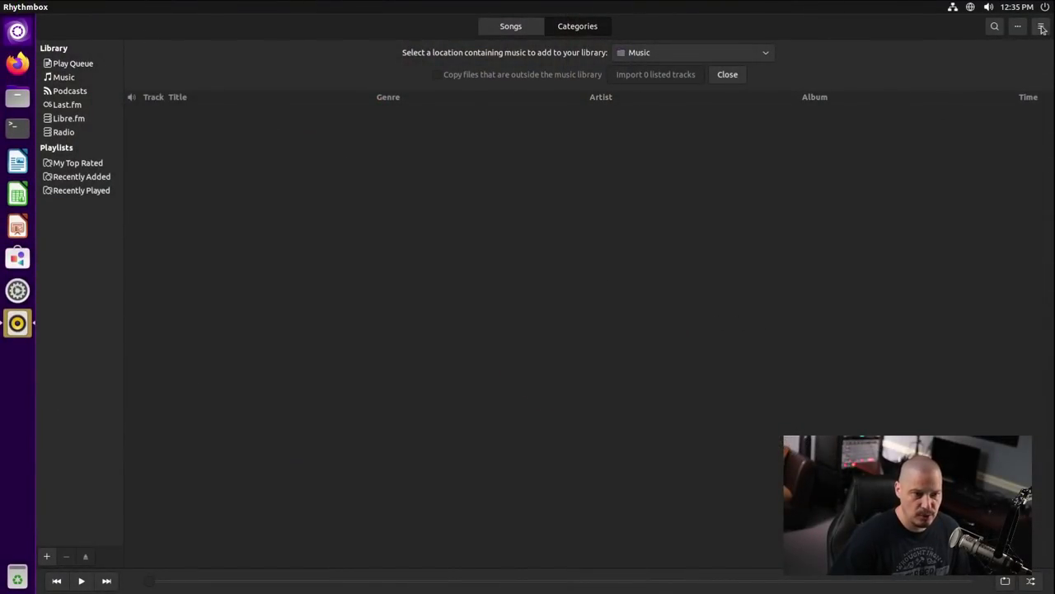
pyautogui.doubleClick(762, 33)
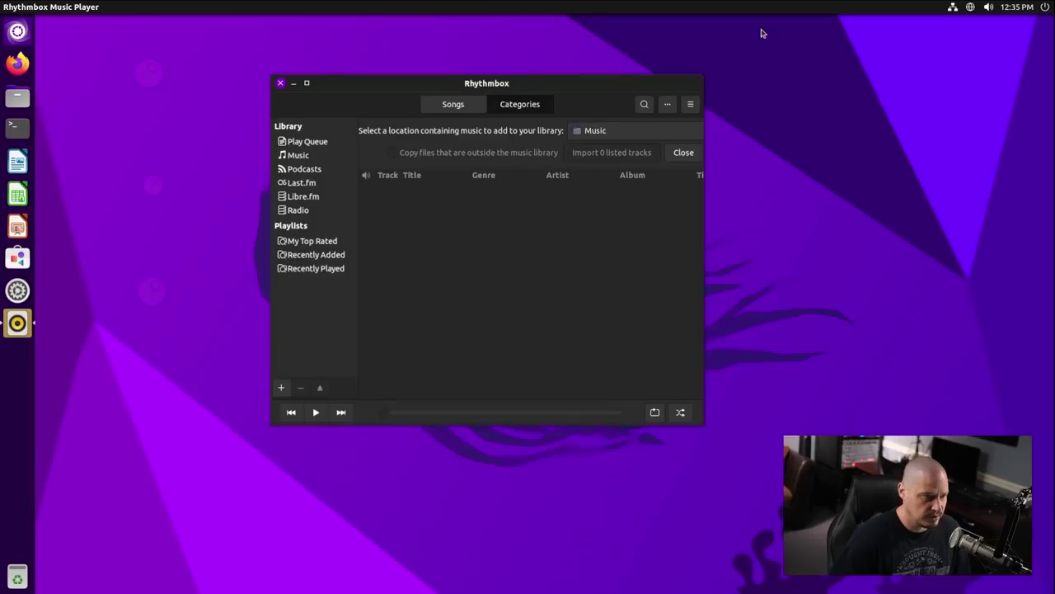
pyautogui.moveTo(680, 89); pyautogui.dragTo(333, 100)
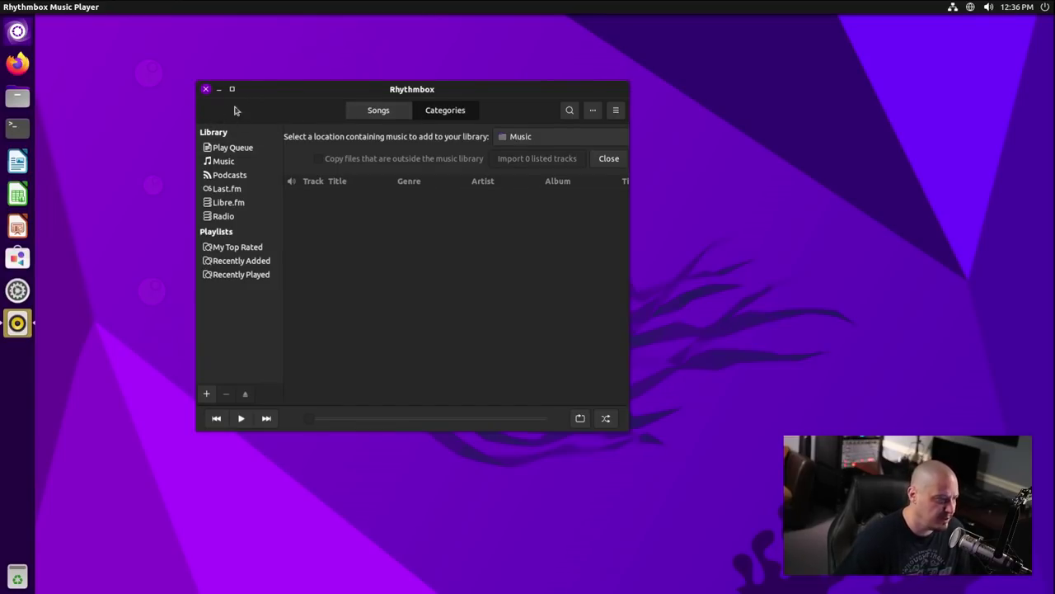
# - Launch Firefox, view it maximized with the Dash briefly opened over it, restore the window and close Firefox
pyautogui.click(18, 62)
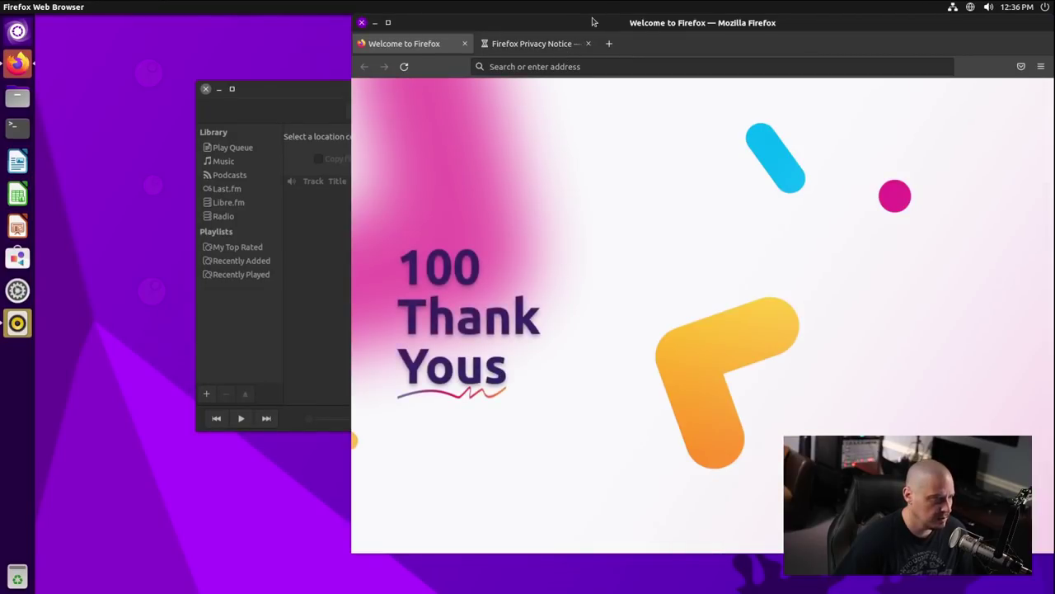
pyautogui.doubleClick(592, 21)
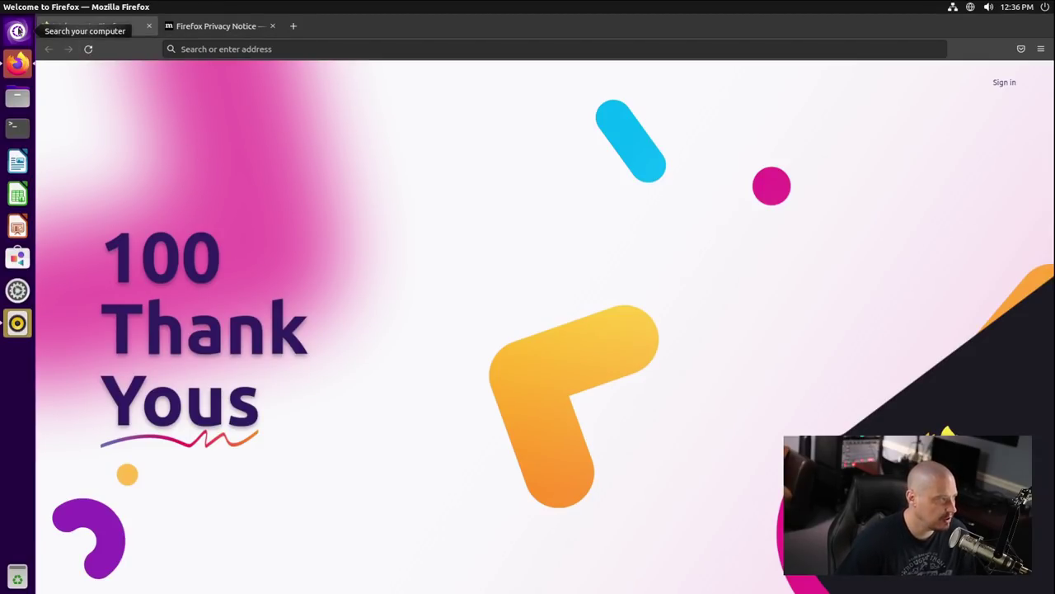
pyautogui.click(17, 30)
pyautogui.click(18, 30)
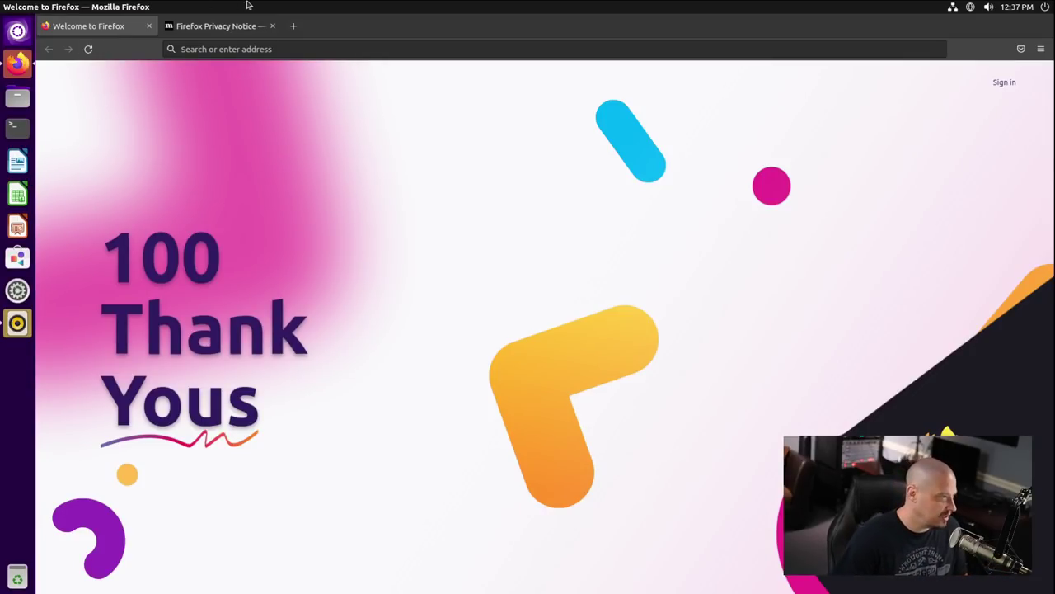
pyautogui.doubleClick(212, 10)
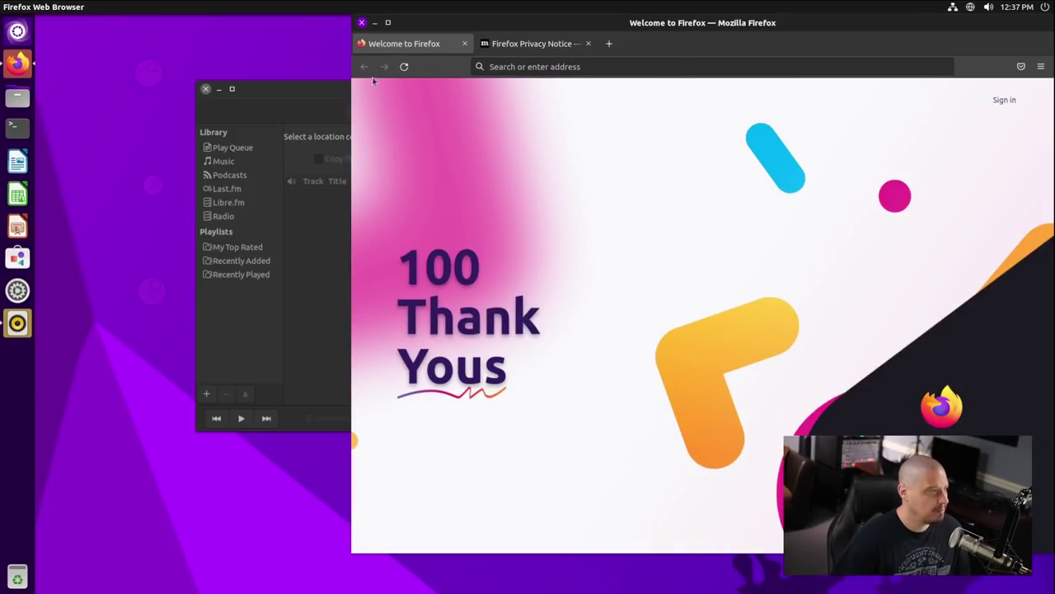
pyautogui.click(362, 24)
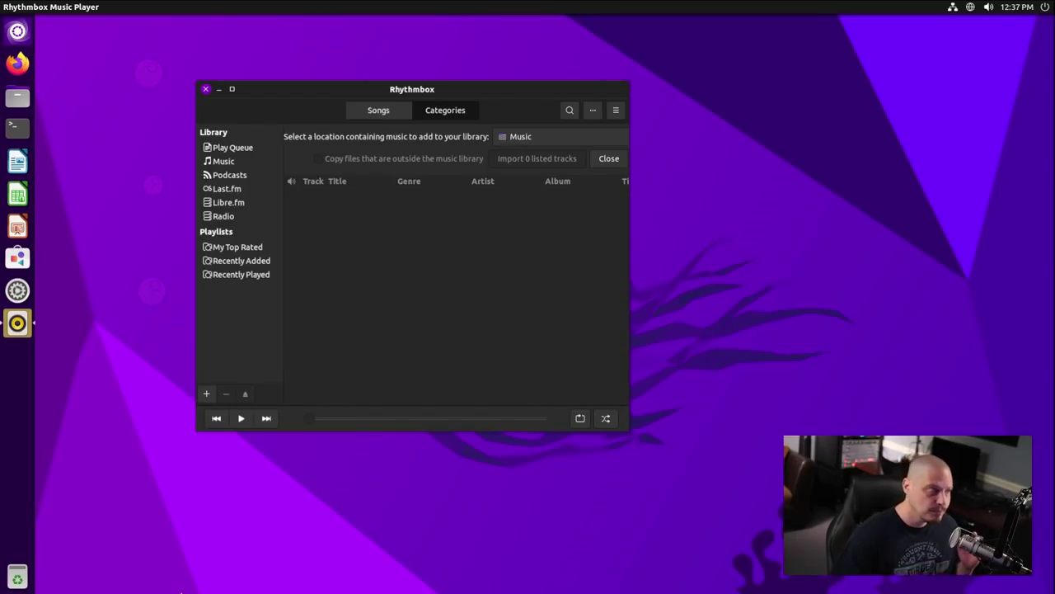
# - Quit Rhythmbox, open the Files manager and move its Home window to the middle of the desktop
pyautogui.hotkey('ctrl', 'q')
pyautogui.click(17, 97)
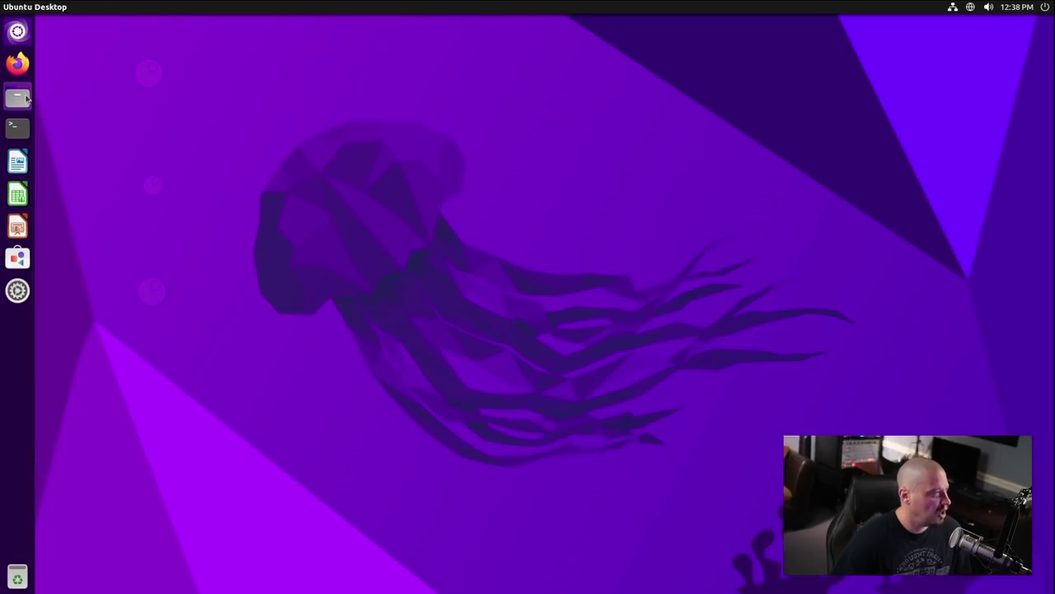
pyautogui.moveTo(198, 38); pyautogui.dragTo(545, 110)
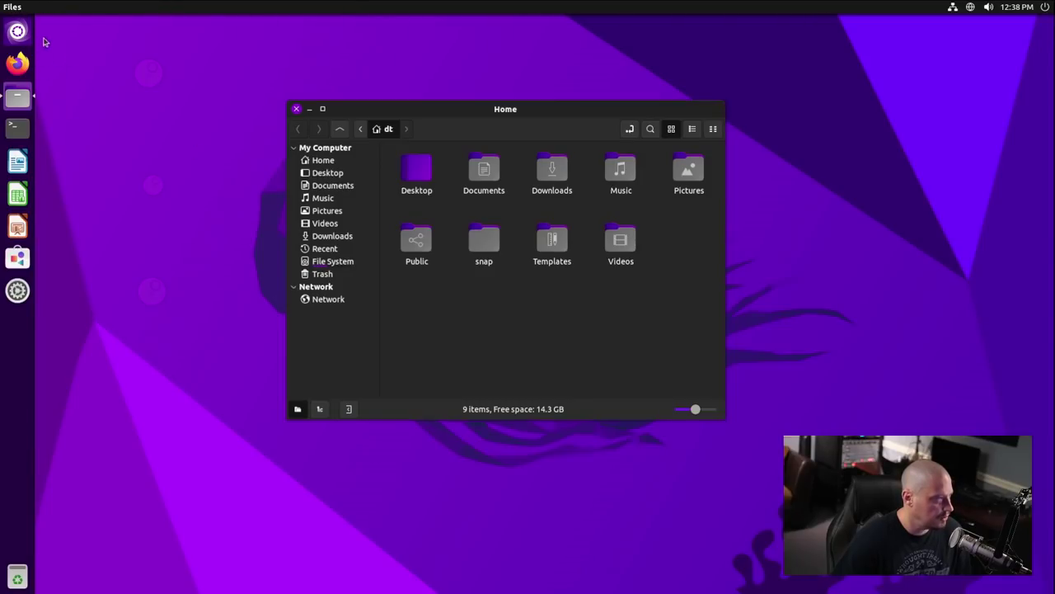
pyautogui.moveTo(12, 6)
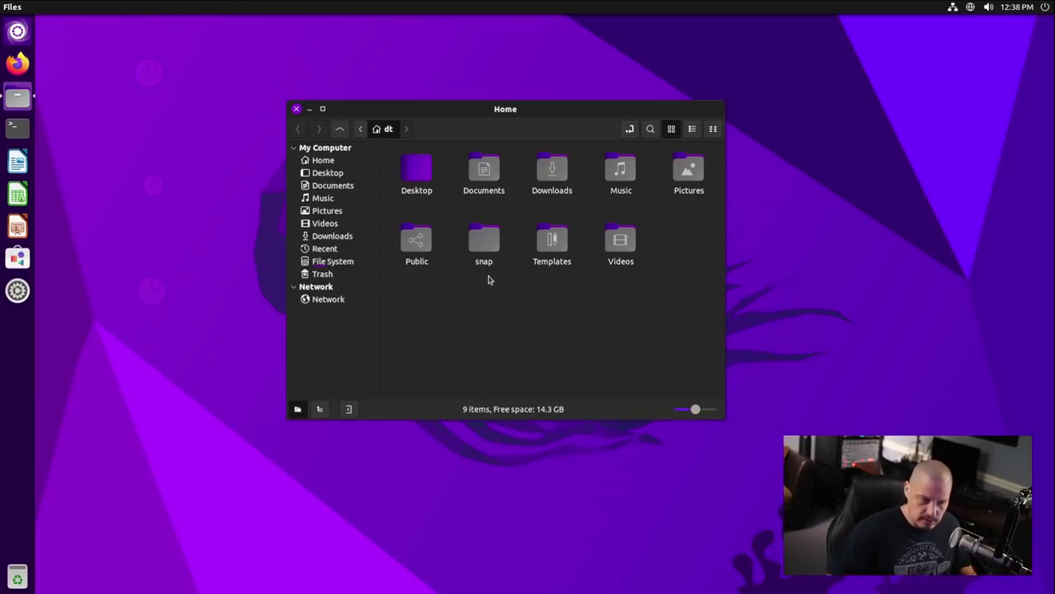
# - Maximize the Files window to inspect its global menu, restore it and tile it to the right half of the screen
pyautogui.doubleClick(477, 111)
pyautogui.moveTo(322, 11)
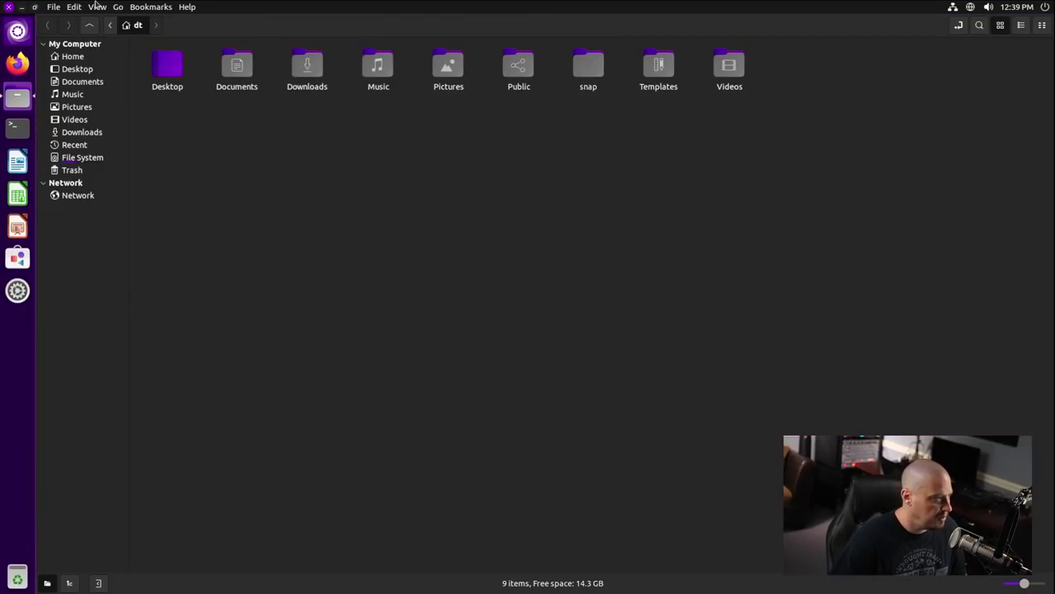
pyautogui.doubleClick(319, 6)
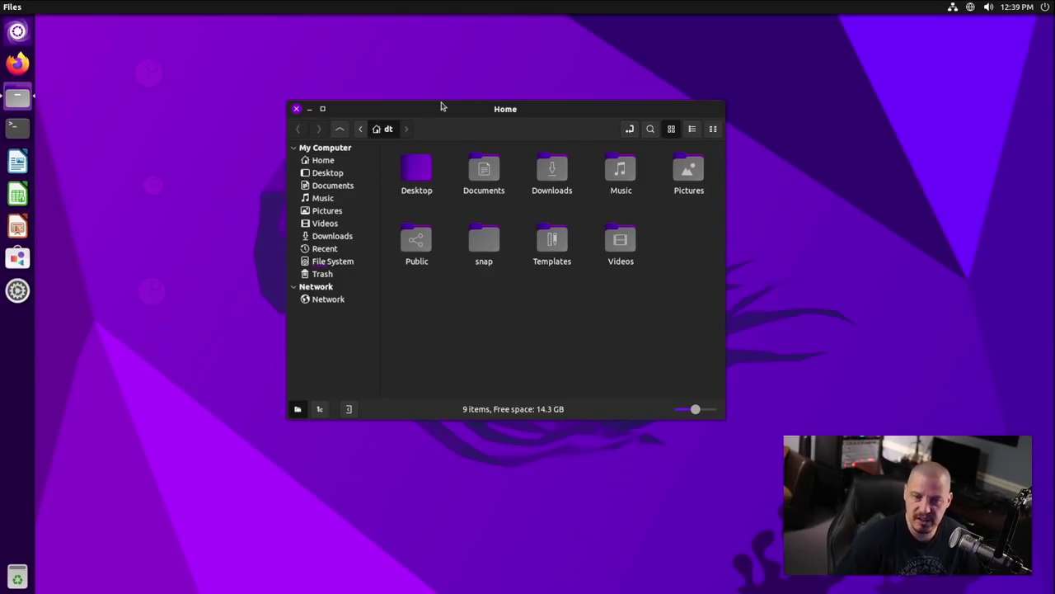
pyautogui.moveTo(436, 110); pyautogui.dragTo(501, 111)
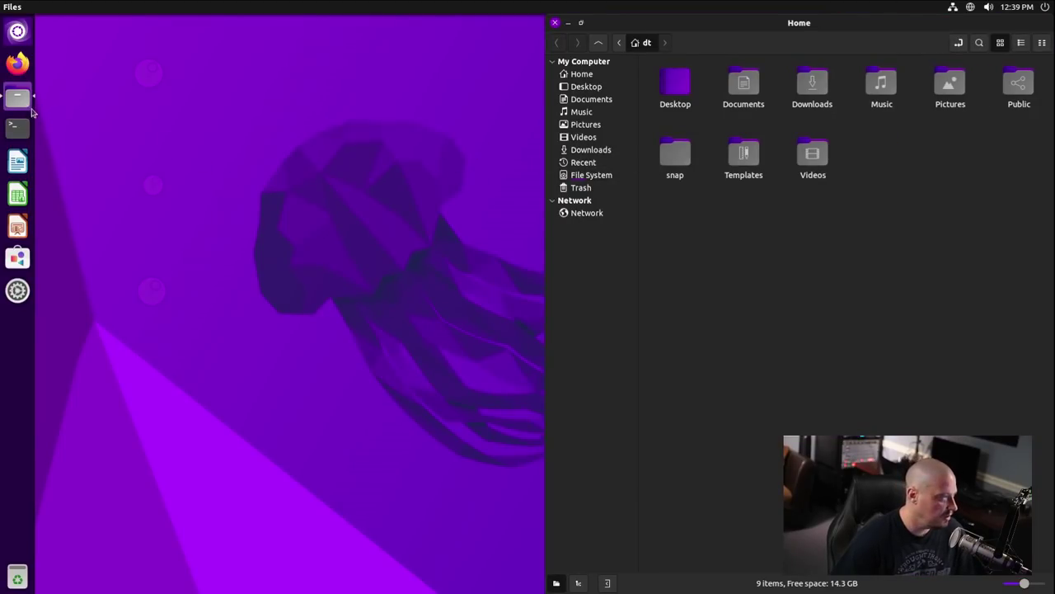
# - Open a terminal beside the tiled Files window, switch focus between the two windows and close the terminal
pyautogui.click(18, 128)
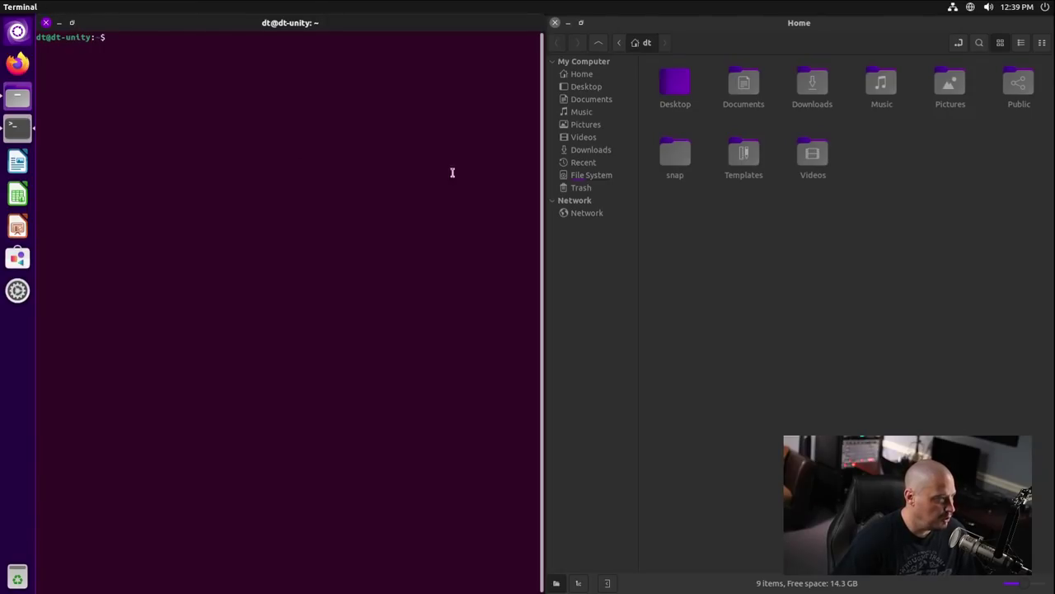
pyautogui.click(785, 23)
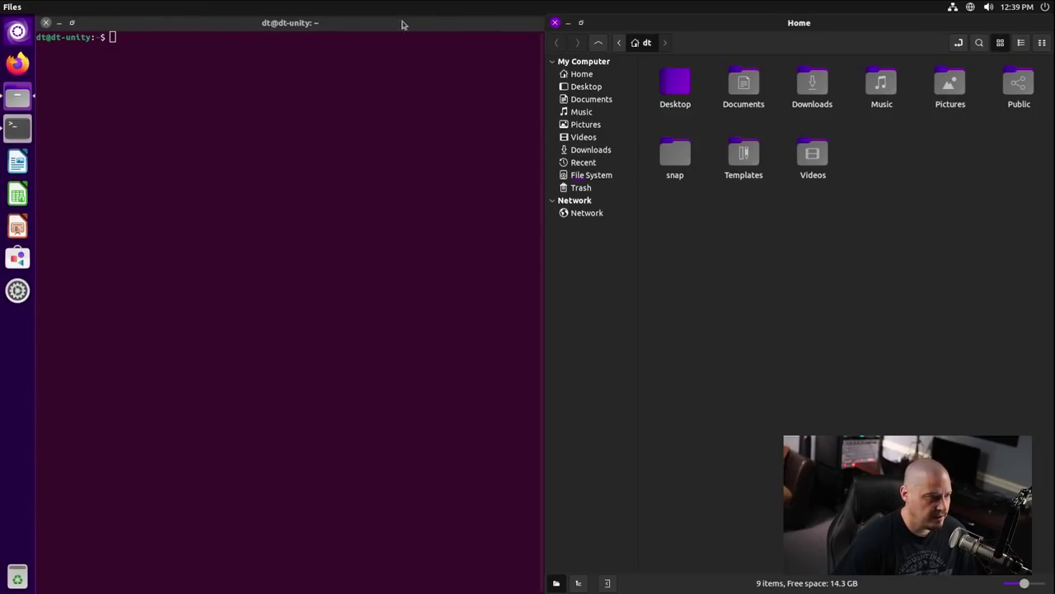
pyautogui.click(482, 41)
pyautogui.hotkey('ctrl', 'd')
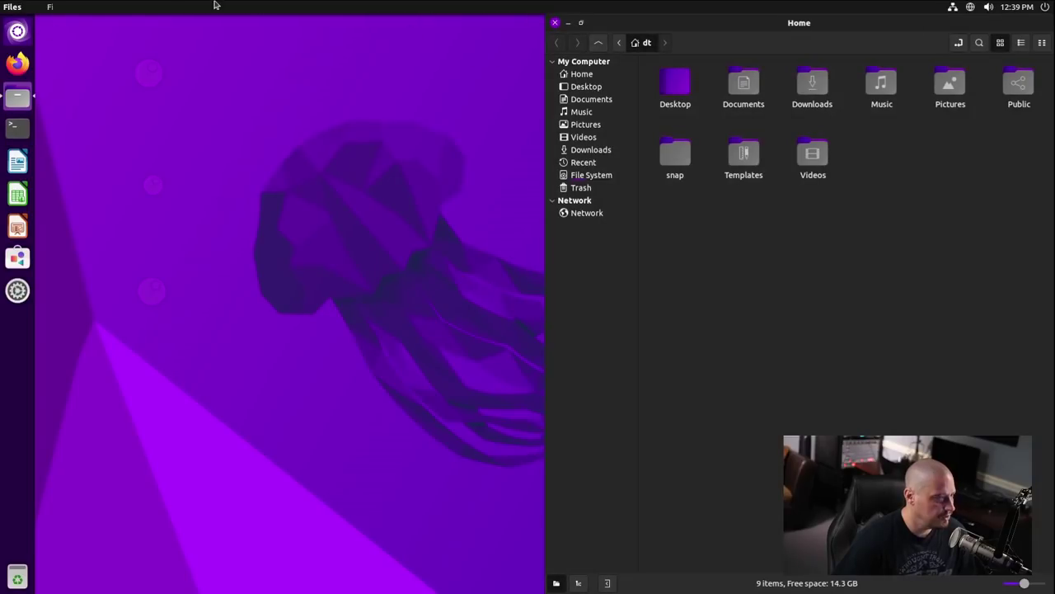
# - Check the file manager's name and version in its About window and close that window
pyautogui.click(188, 7)
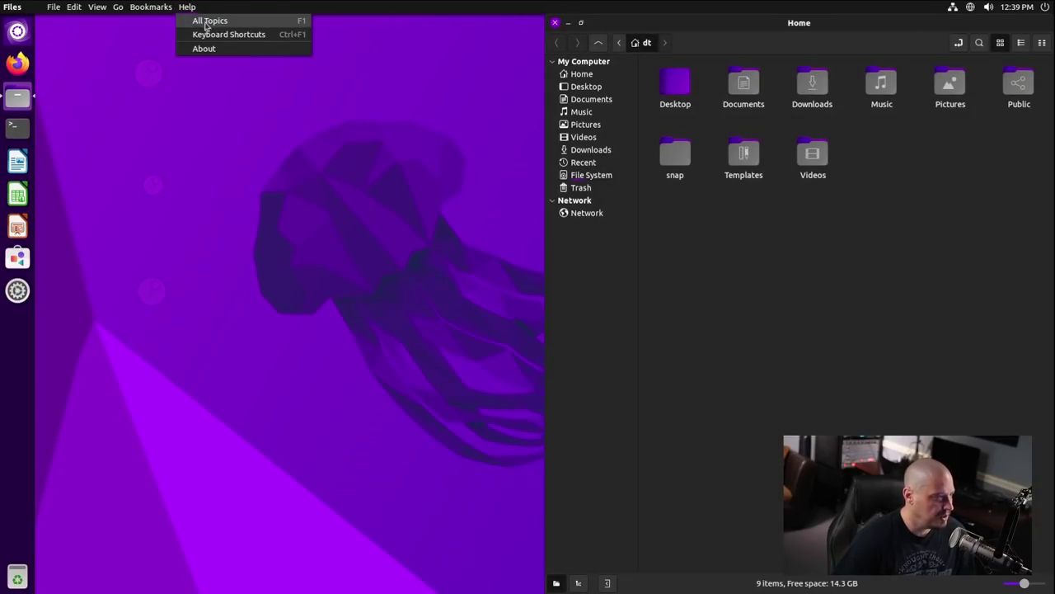
pyautogui.click(225, 49)
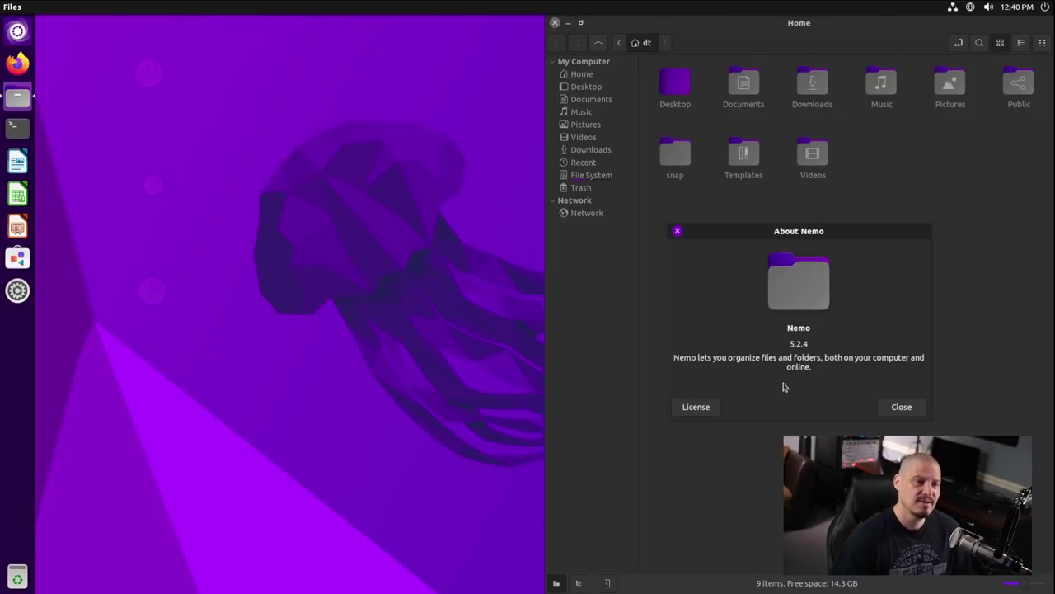
pyautogui.click(678, 233)
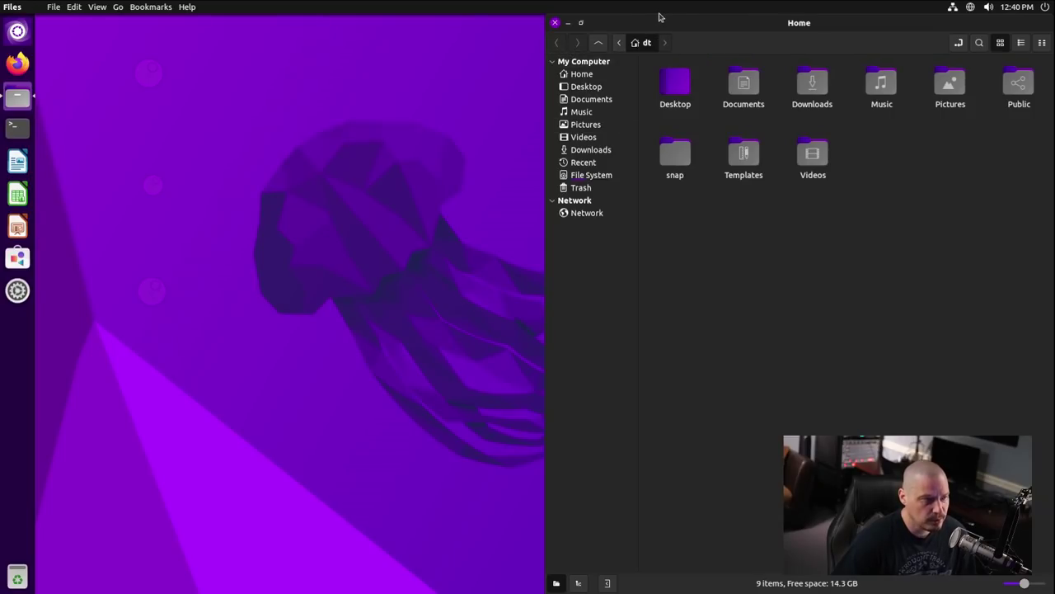
# - Untile the Files window, move it around the desktop and close it
pyautogui.moveTo(547, 21); pyautogui.dragTo(551, 162)
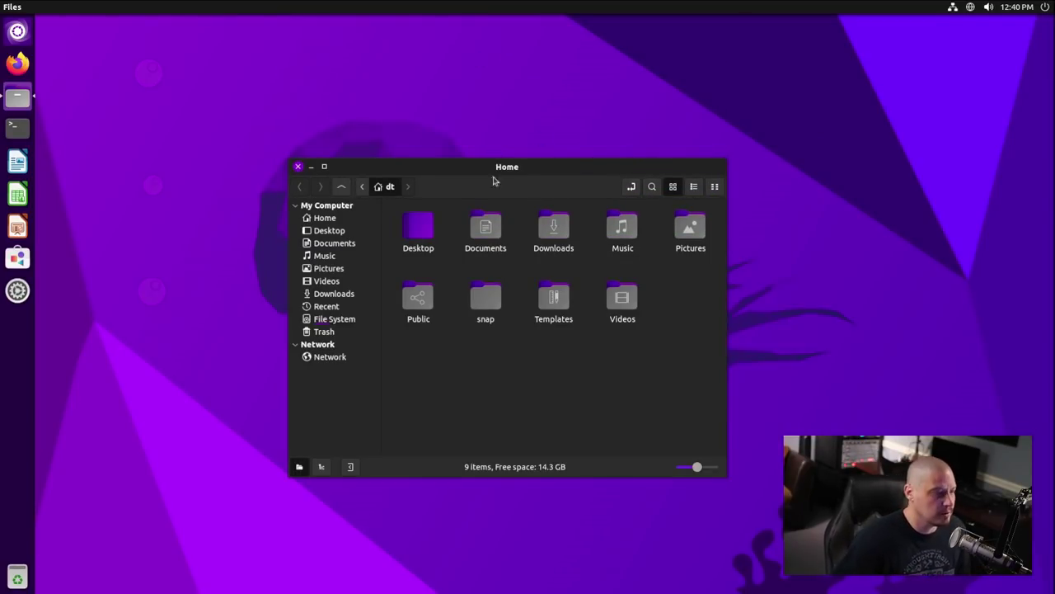
pyautogui.moveTo(523, 173); pyautogui.dragTo(574, 128)
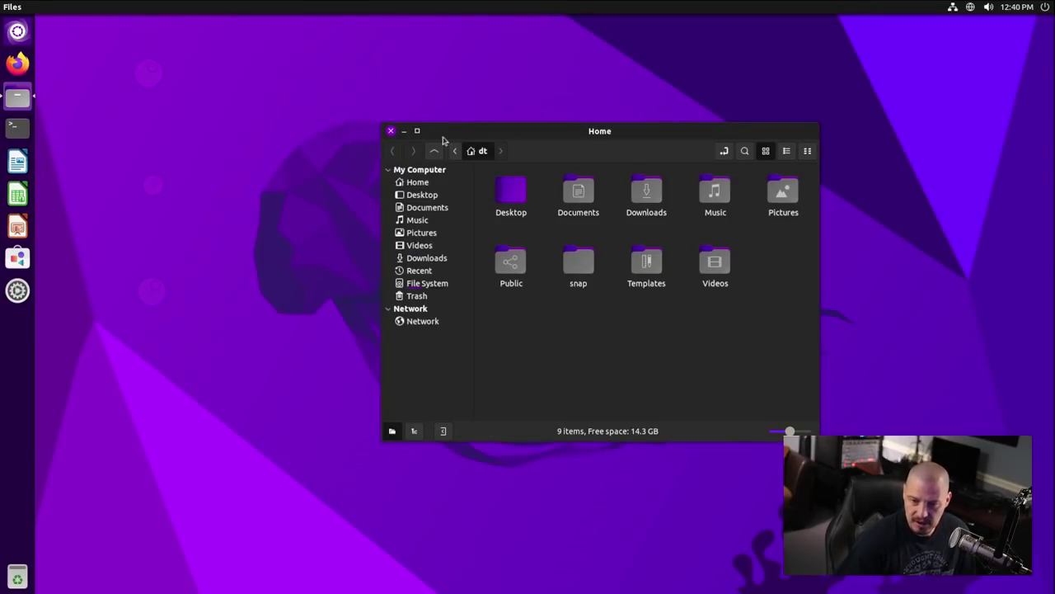
pyautogui.click(391, 130)
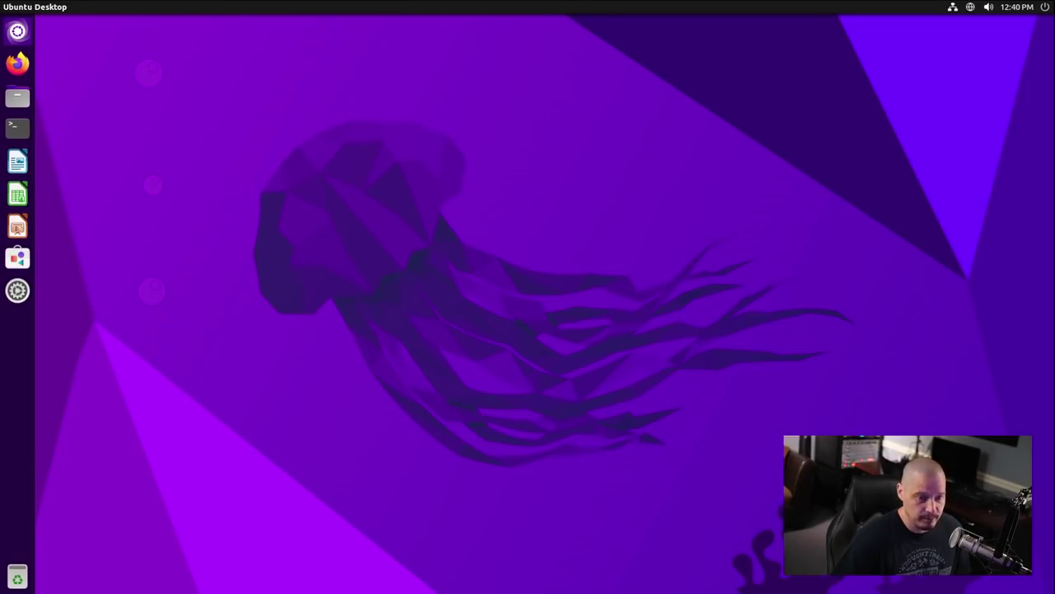
# - Search the Dash for "twe" and launch Unity Tweak Tool
pyautogui.press('super')
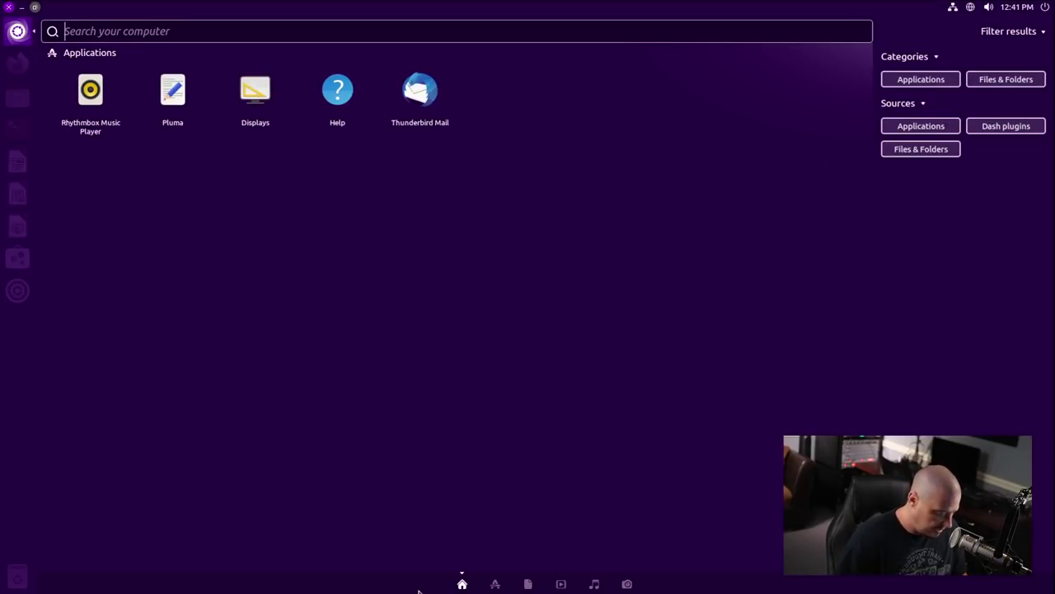
pyautogui.write('twe')
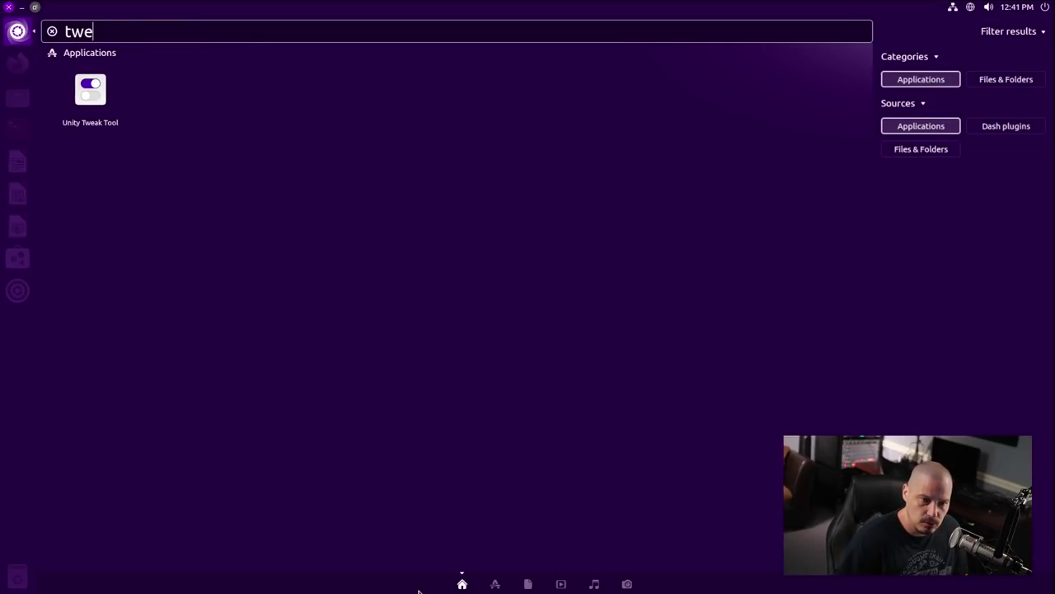
pyautogui.press('Return')
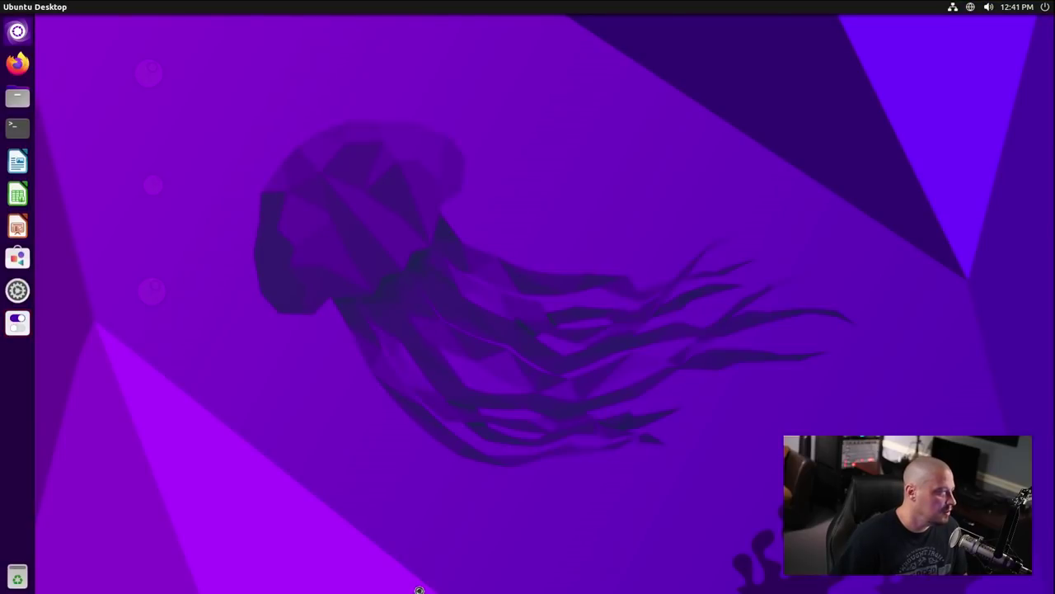
# - Move the Unity Tweak Tool window to the middle of the desktop and open its Launcher settings
pyautogui.moveTo(268, 30); pyautogui.dragTo(398, 52)
pyautogui.click(398, 52)
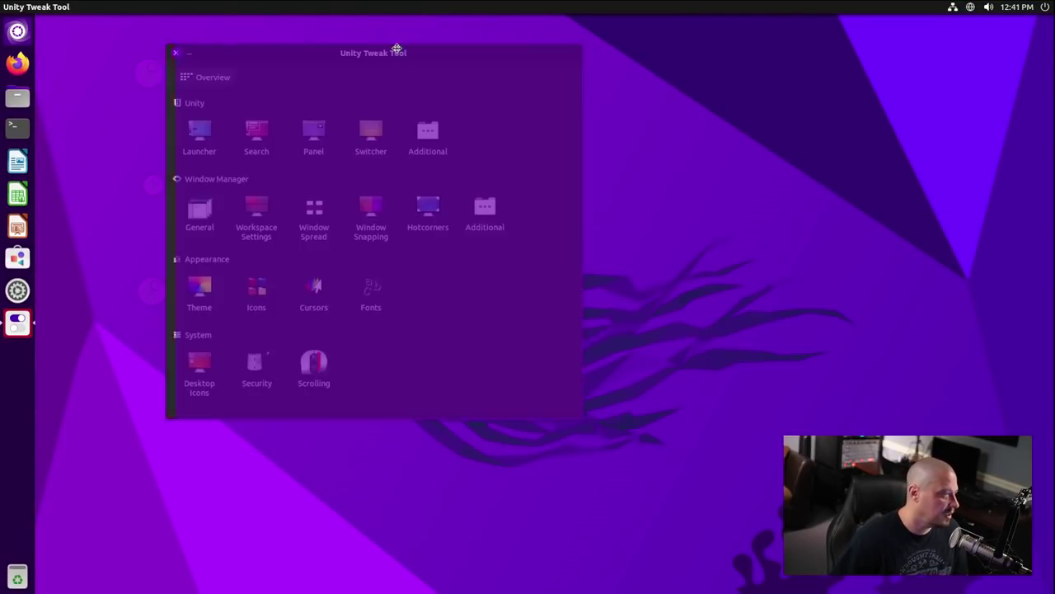
pyautogui.click(392, 52)
pyautogui.moveTo(389, 53); pyautogui.dragTo(522, 89)
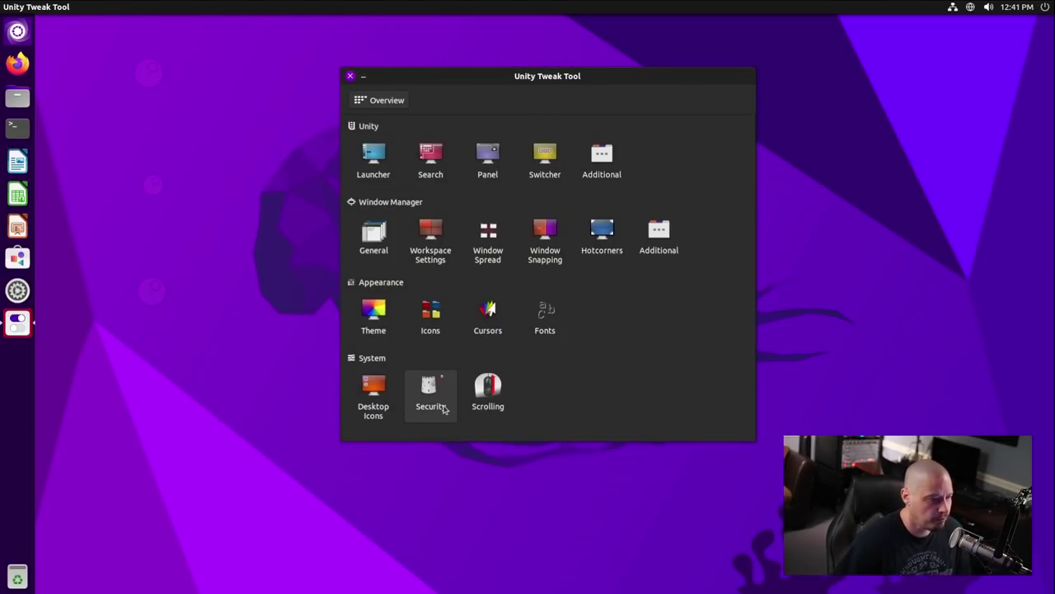
pyautogui.click(383, 151)
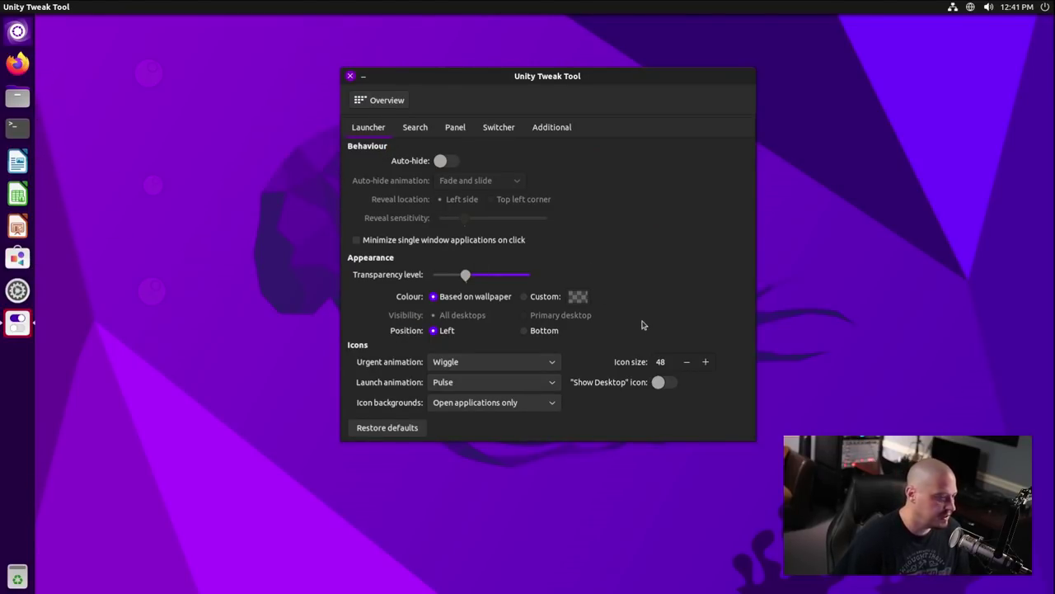
# - Try larger launcher icon sizes and set the icon size to 32
pyautogui.click(706, 362)
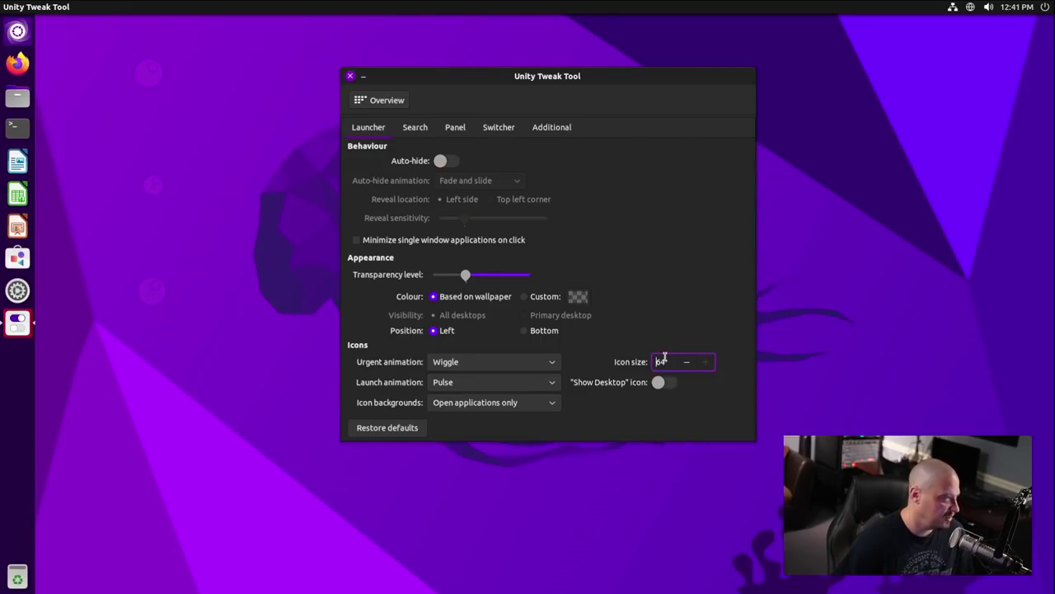
pyautogui.write('4')
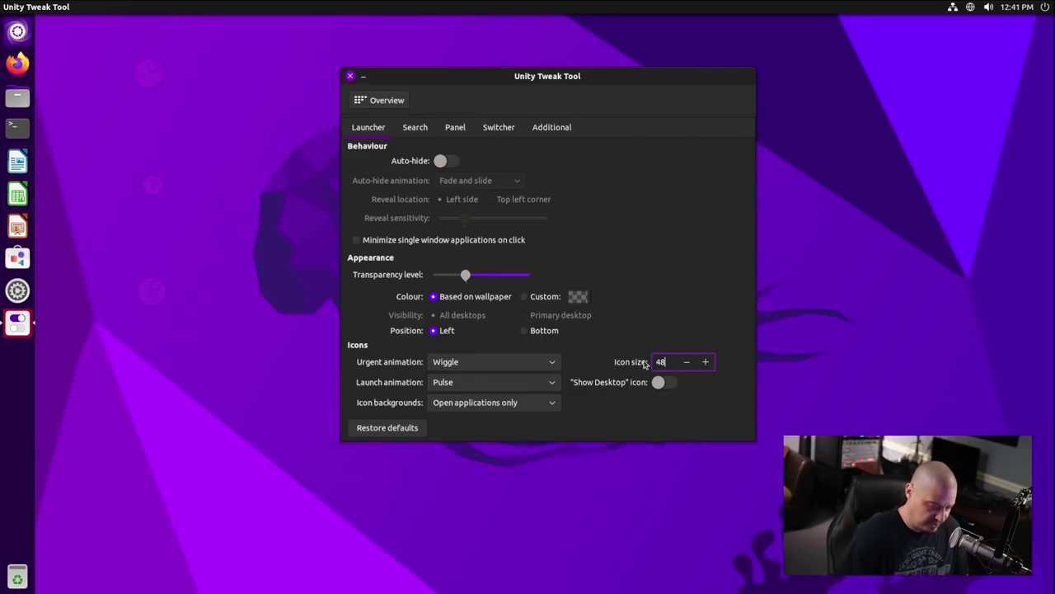
pyautogui.press('BackSpace')
pyautogui.press('BackSpace')
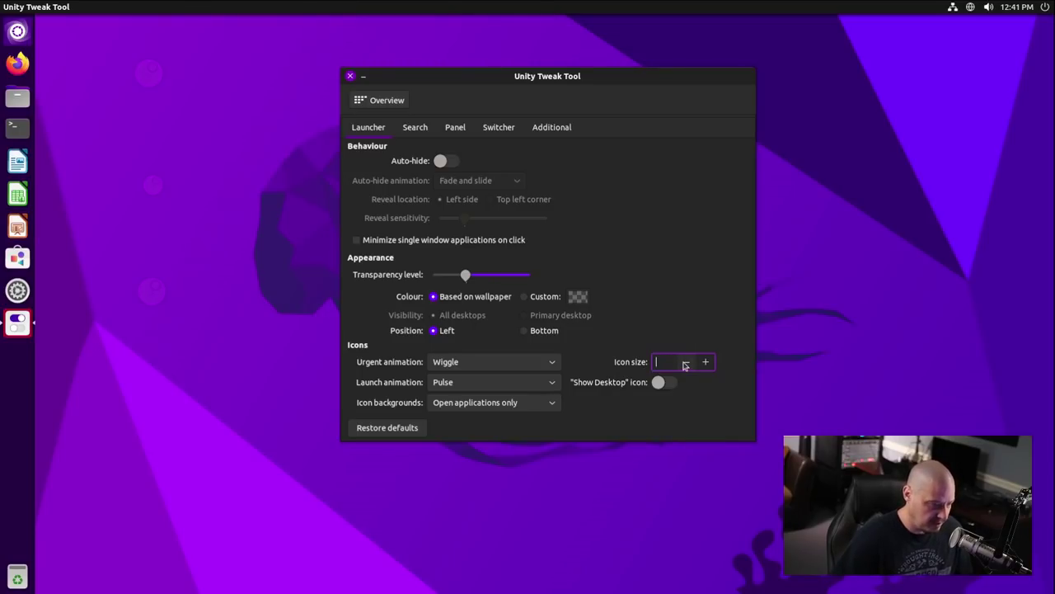
pyautogui.write('32')
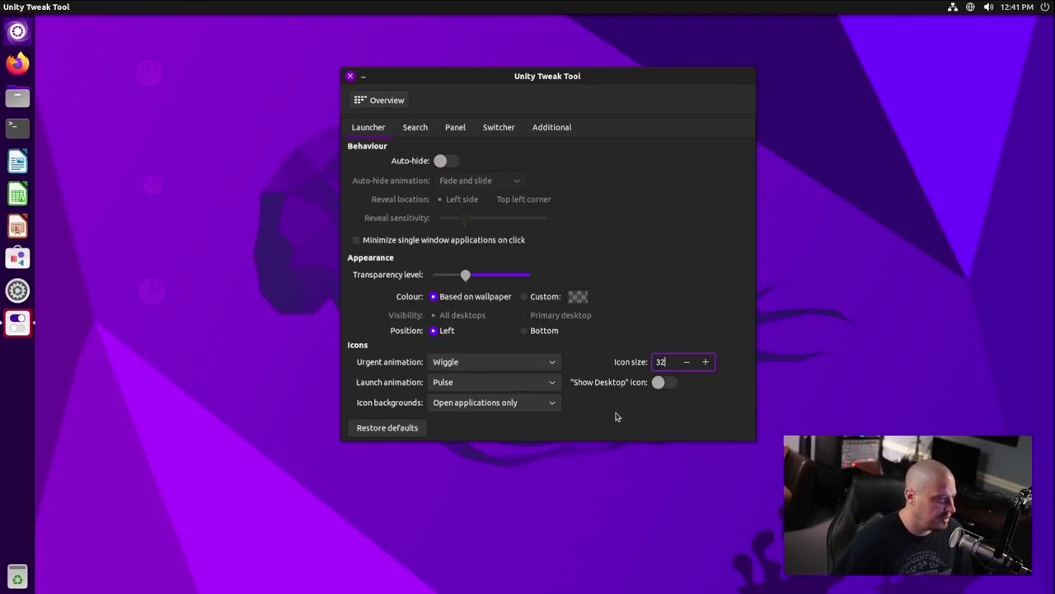
# - Enable launcher auto-hide and test it by moving the window over the launcher and back
pyautogui.click(444, 164)
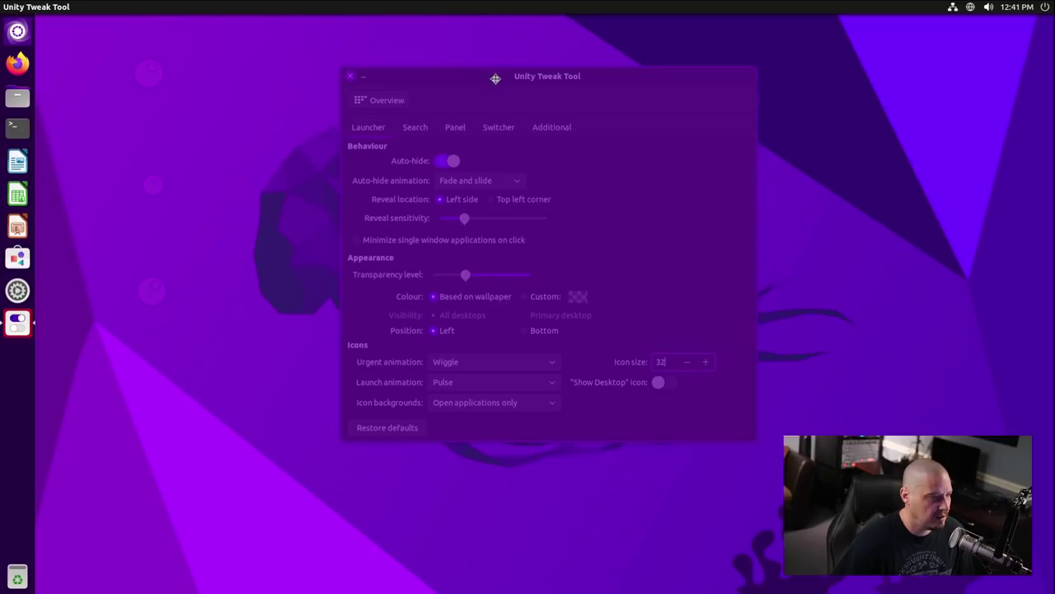
pyautogui.moveTo(178, 86); pyautogui.dragTo(24, 69)
pyautogui.moveTo(134, 102); pyautogui.dragTo(614, 101)
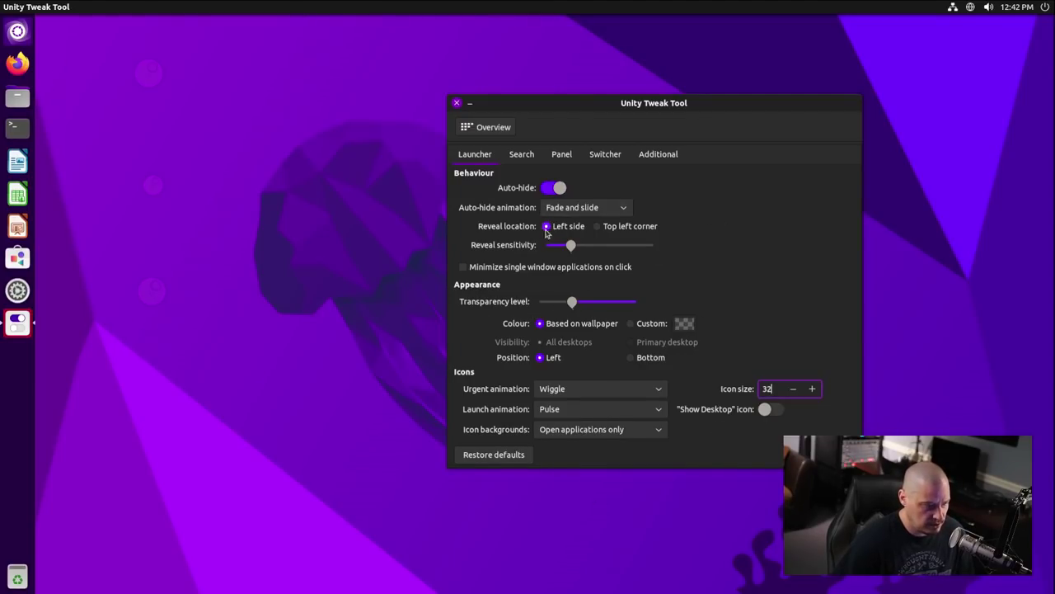
# - Return to the Unity Tweak Tool overview, move the window near the launcher and close it
pyautogui.click(493, 127)
pyautogui.moveTo(506, 99); pyautogui.dragTo(205, 129)
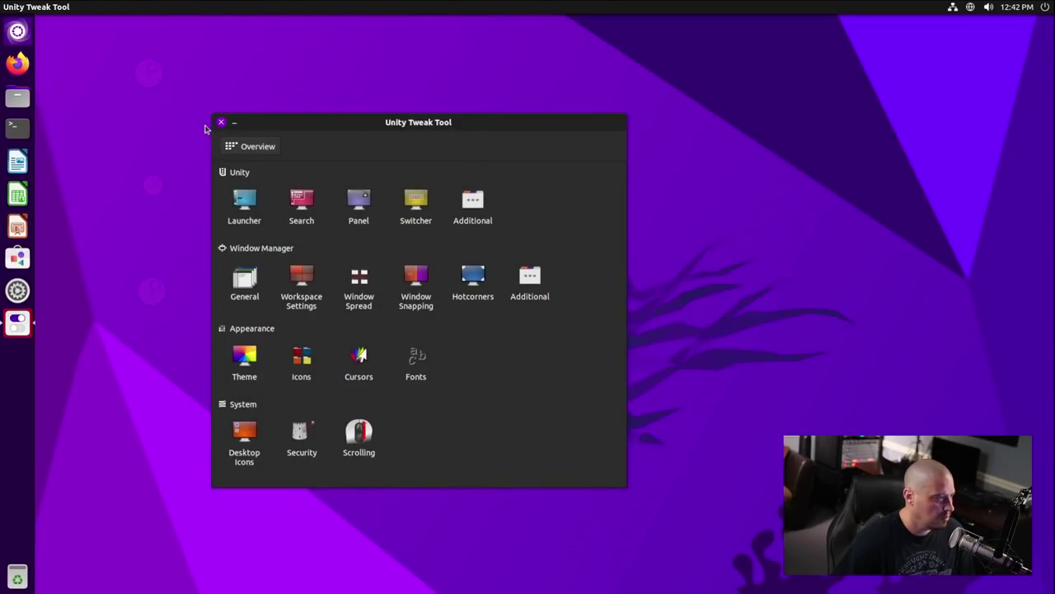
pyautogui.click(222, 123)
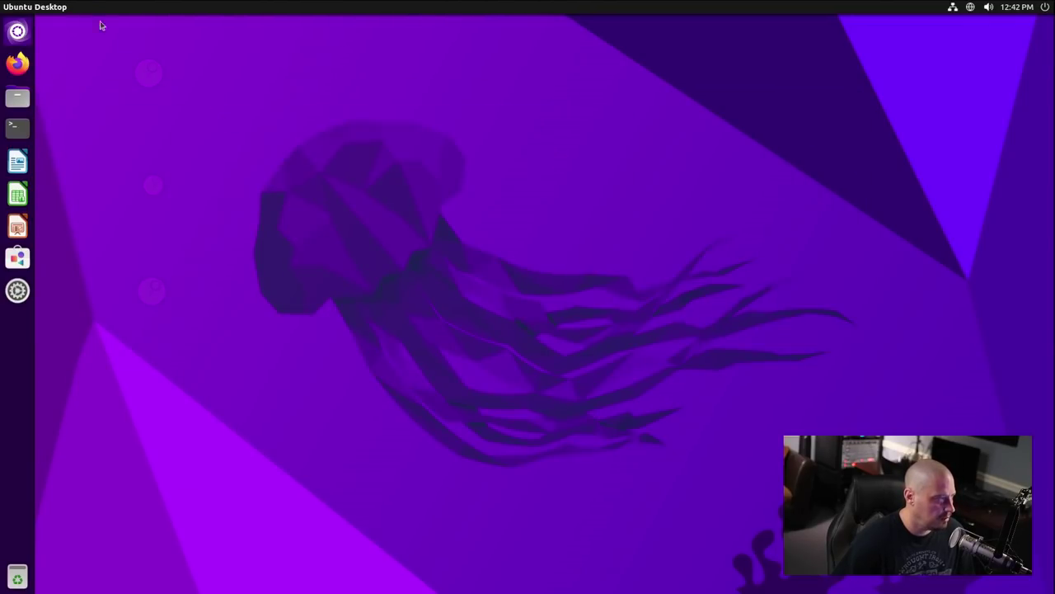
# - Search the Dash for "uni", launch Unity Tweak Tool, open its Launcher settings and centre the window
pyautogui.click(25, 35)
pyautogui.write('uni')
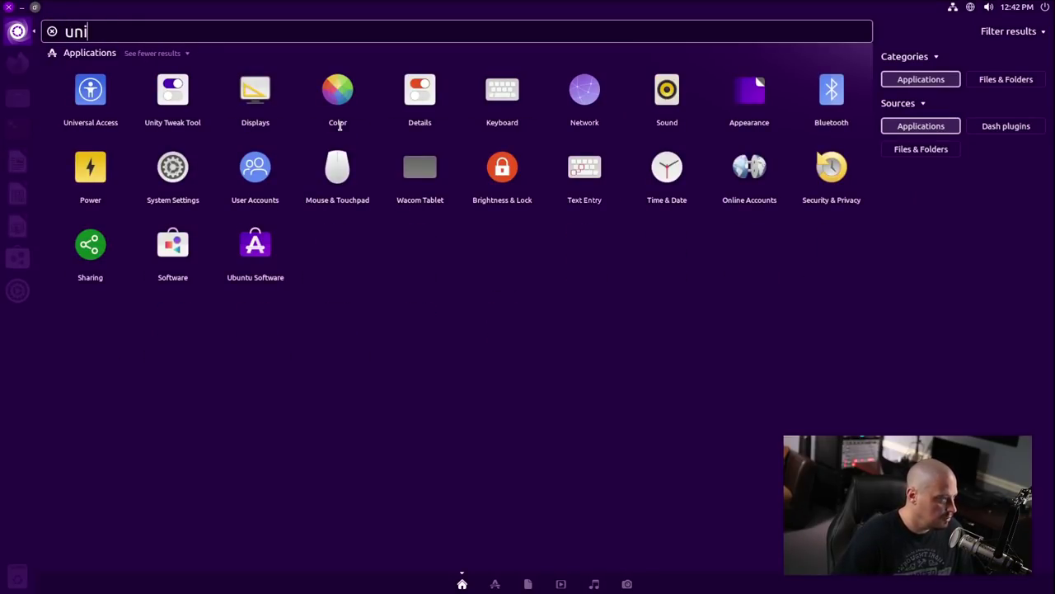
pyautogui.press('Down')
pyautogui.press('Down')
pyautogui.press('Right')
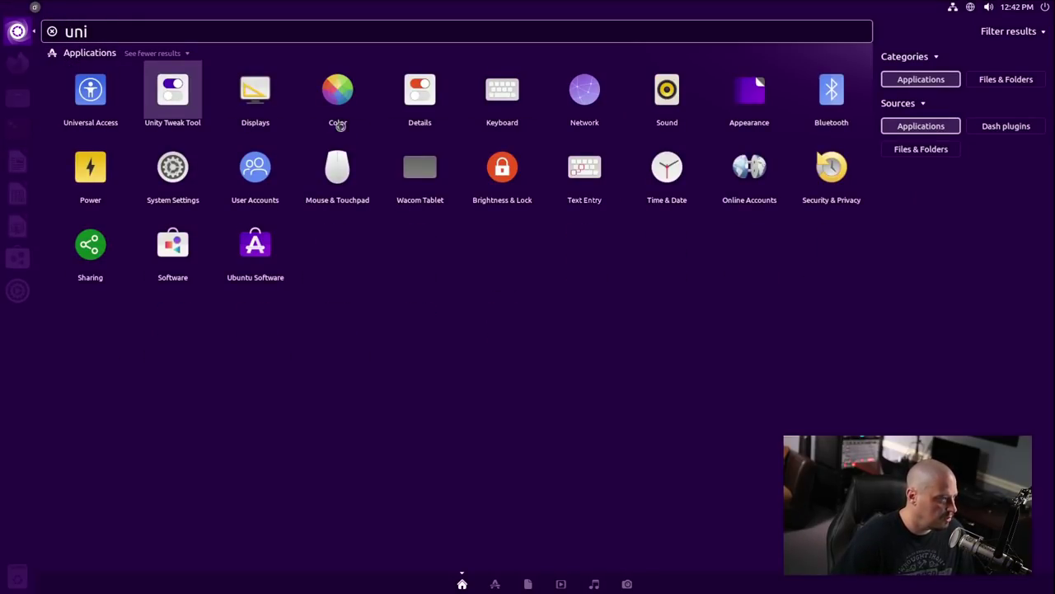
pyautogui.press('Return')
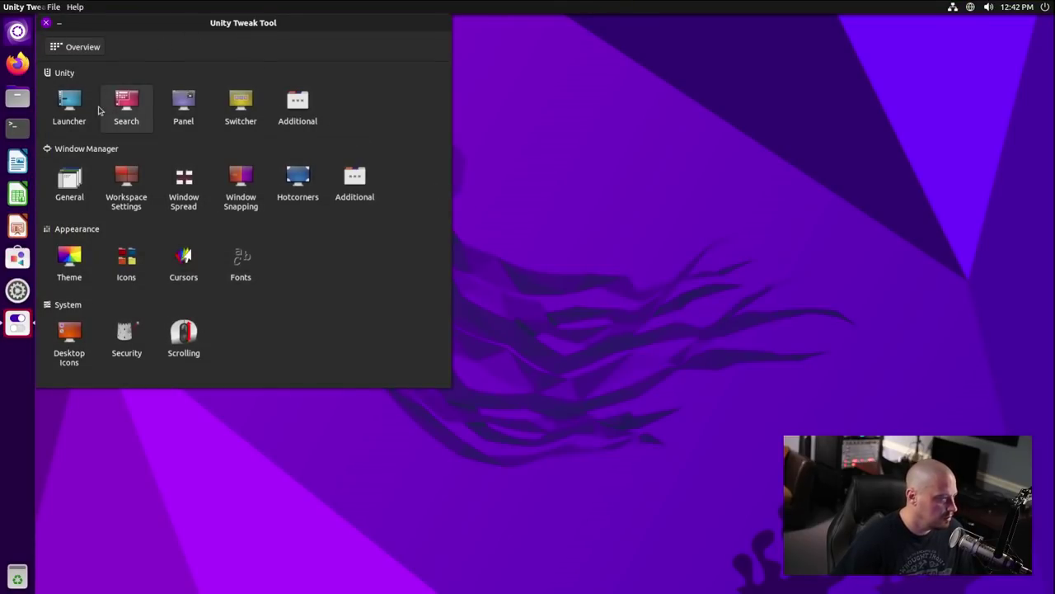
pyautogui.click(69, 103)
pyautogui.moveTo(190, 23); pyautogui.dragTo(551, 90)
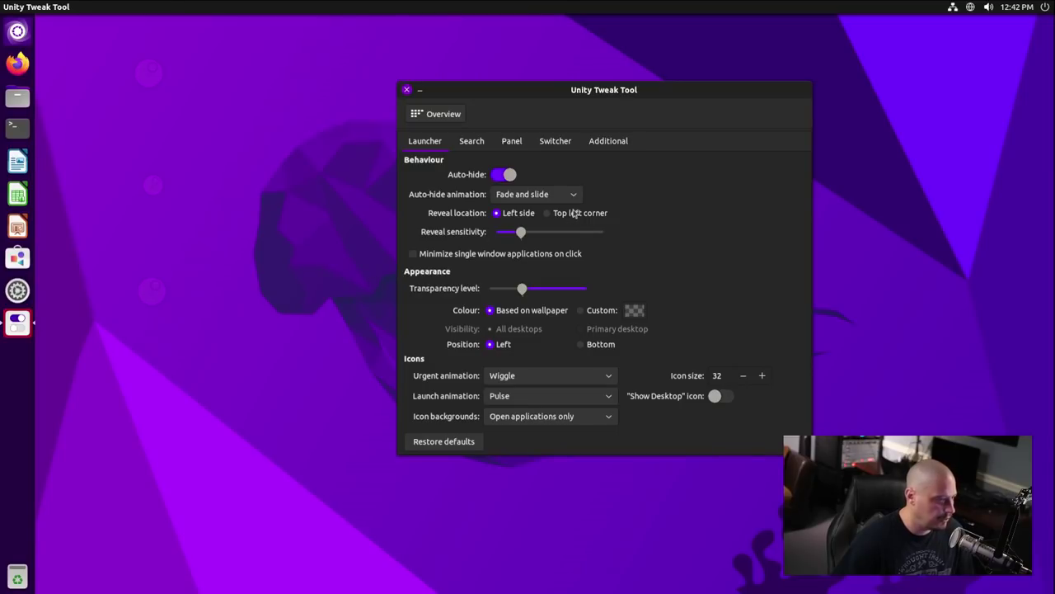
# - Test auto-hide again by moving the window behind the launcher and back, and close Unity Tweak Tool
pyautogui.moveTo(586, 91); pyautogui.dragTo(140, 130)
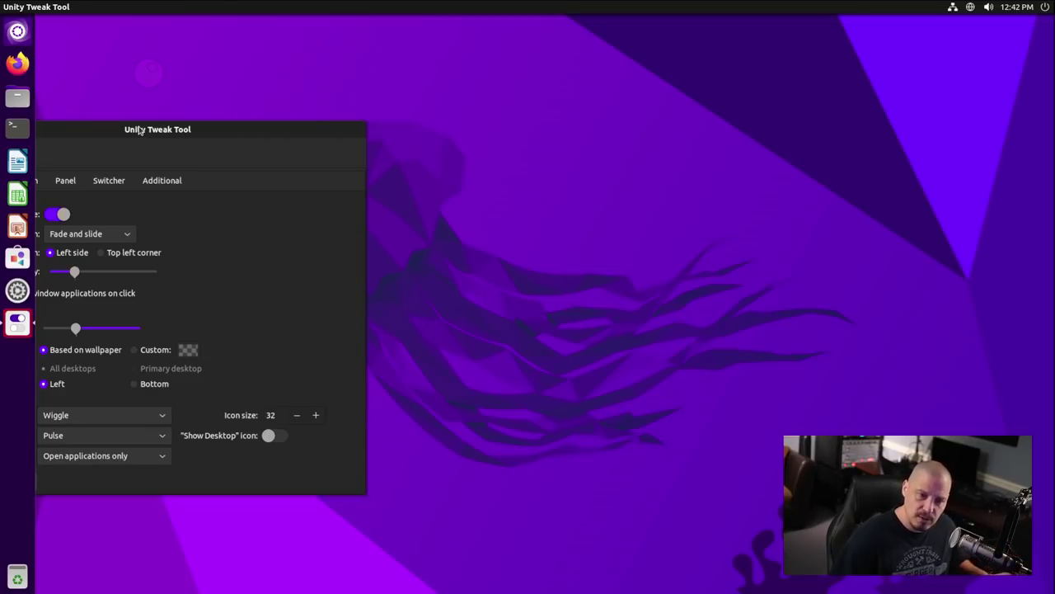
pyautogui.moveTo(140, 130); pyautogui.dragTo(473, 129)
pyautogui.click(368, 137)
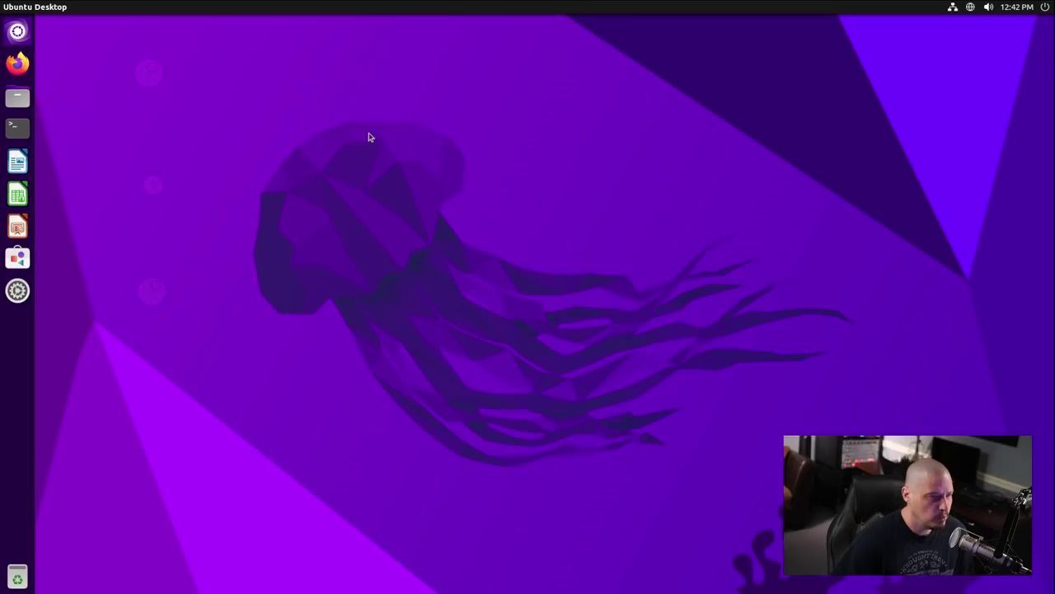
# - Log out of the session and log back in by entering the account password
pyautogui.click(1047, 10)
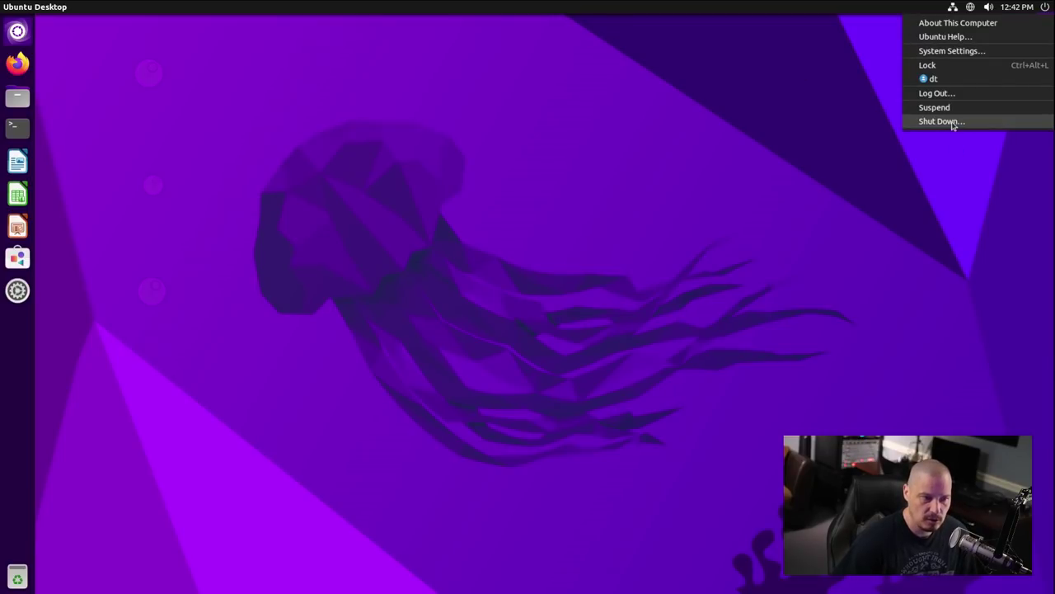
pyautogui.click(943, 94)
pyautogui.click(607, 305)
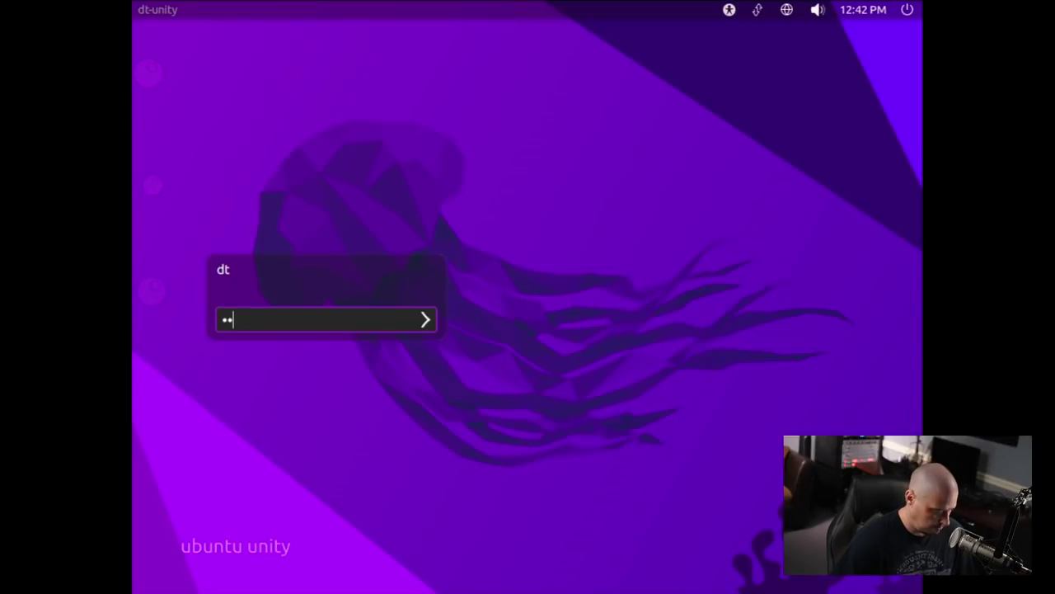
pyautogui.press('Return')
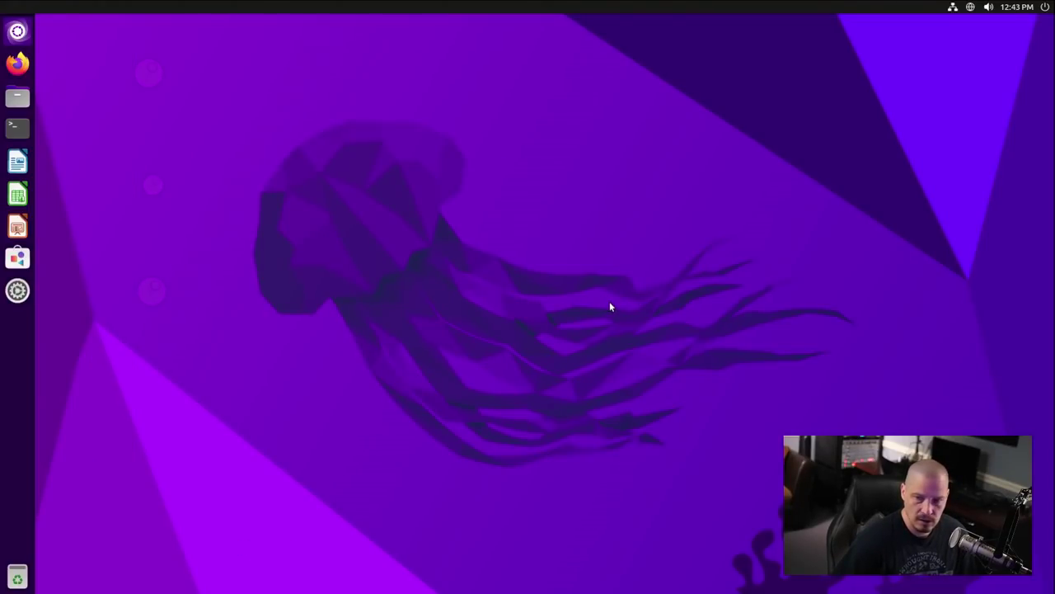
# - Find Unity Tweak Tool in the Dash, launch it, open its Launcher settings and move the window away from the launcher
pyautogui.click(19, 32)
pyautogui.write('uniut')
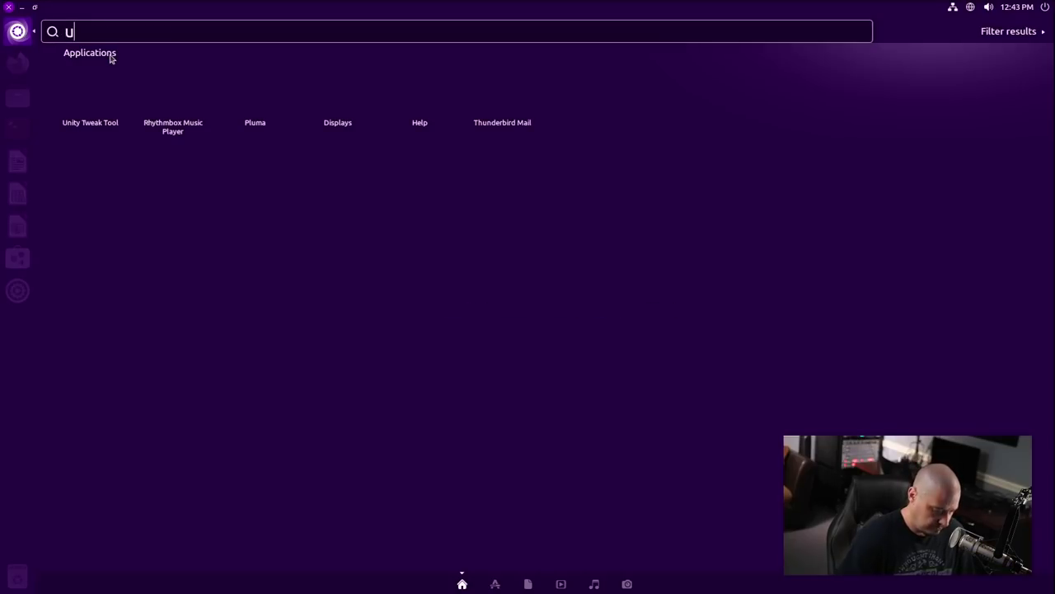
pyautogui.click(107, 113)
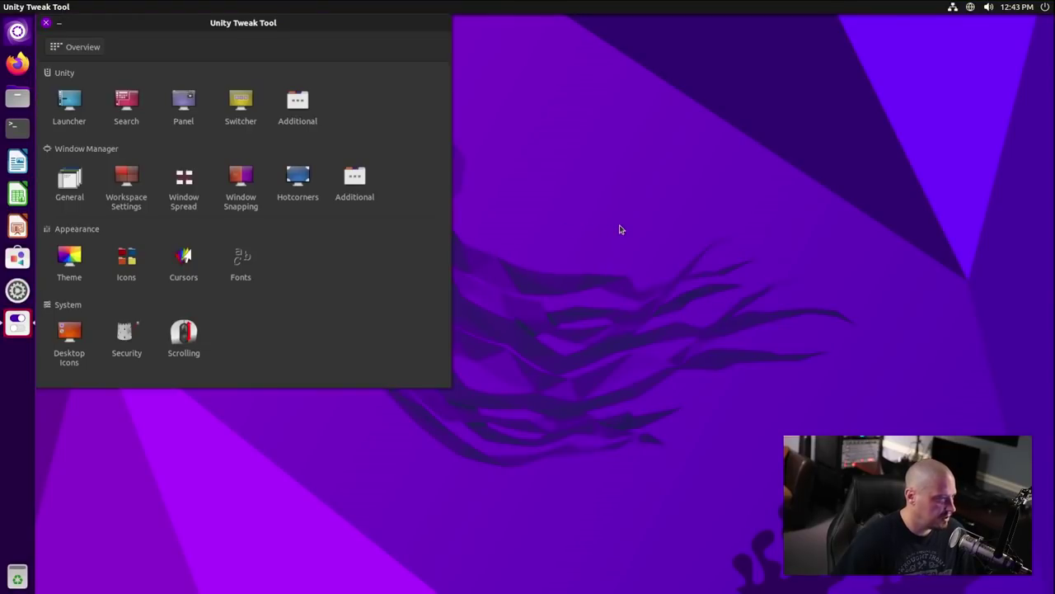
pyautogui.click(82, 102)
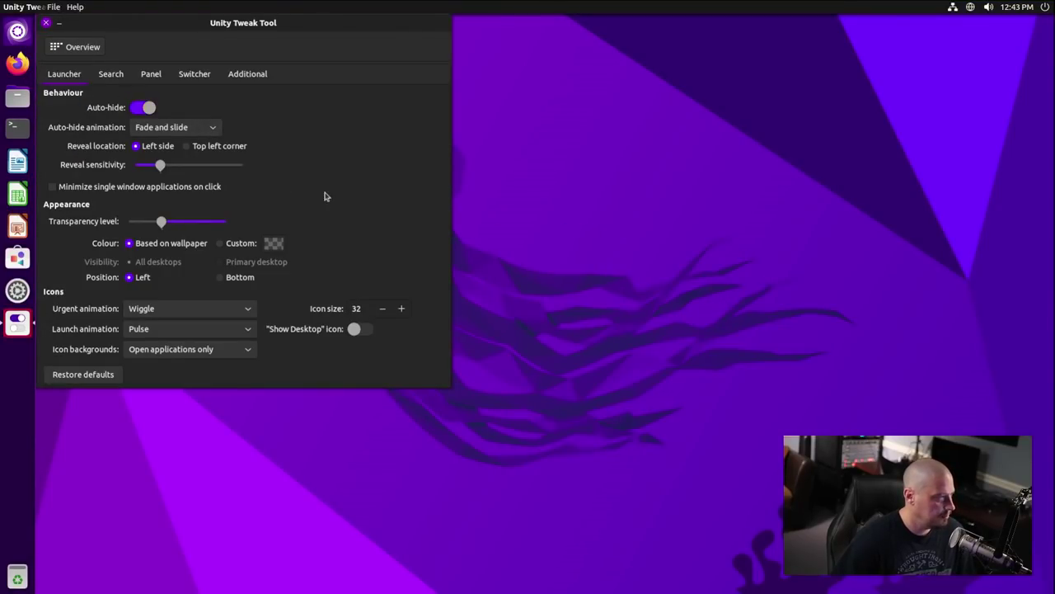
pyautogui.moveTo(292, 17); pyautogui.dragTo(432, 134)
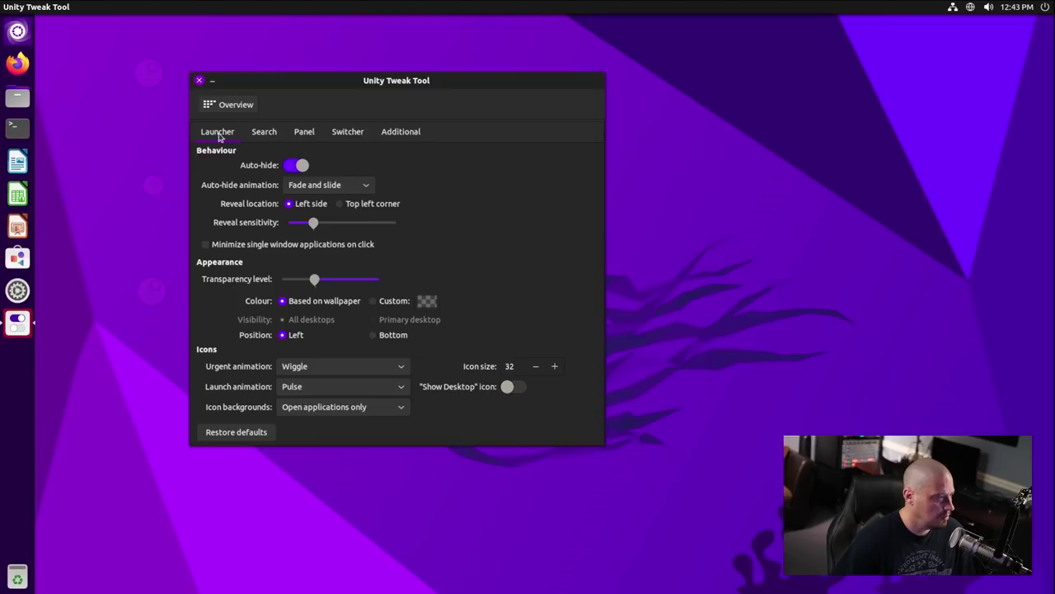
# - Review the Panel settings, check how the global menu reveals, and look at the Search settings
pyautogui.click(310, 133)
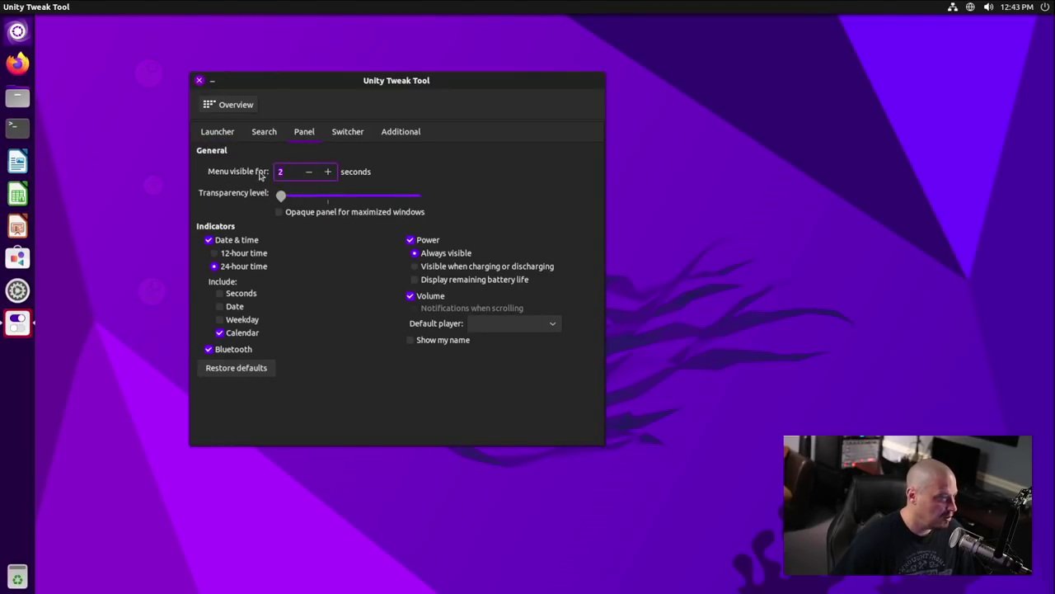
pyautogui.moveTo(254, 5)
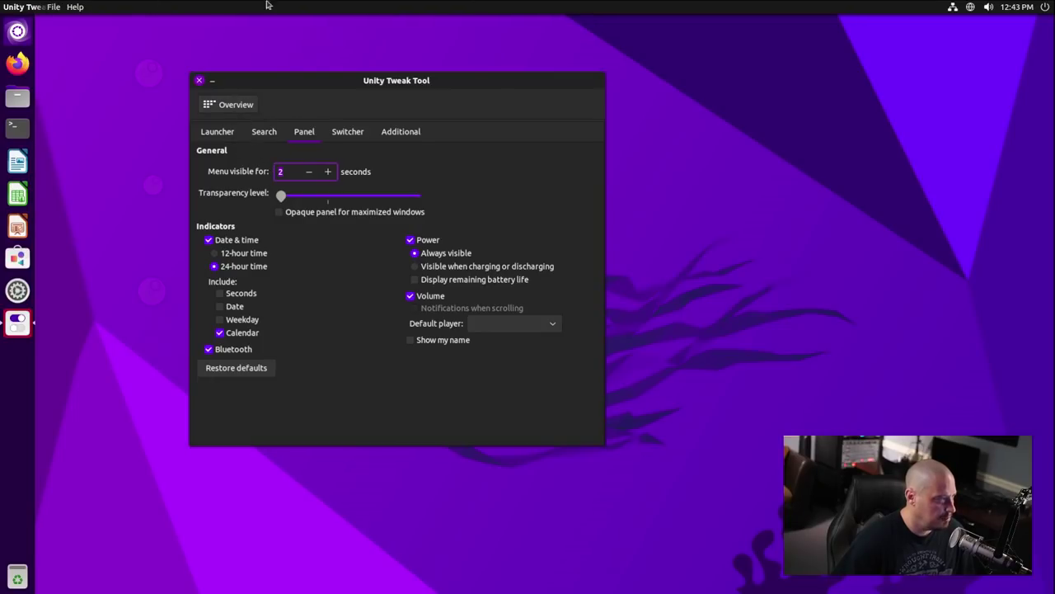
pyautogui.click(274, 130)
# - Go back to the Launcher settings and slightly raise the launcher's transparency level
pyautogui.click(219, 134)
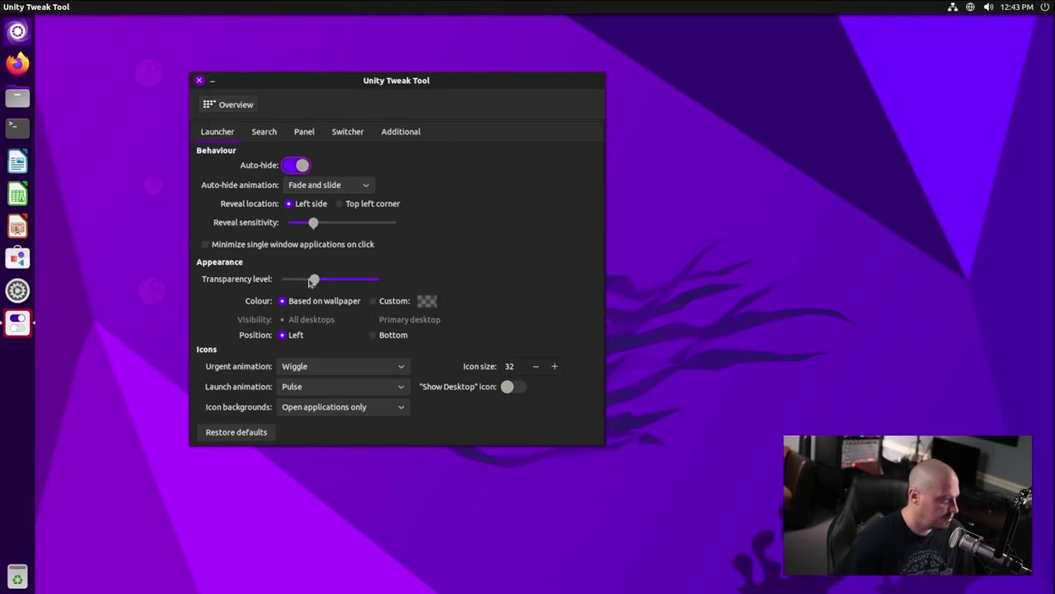
pyautogui.moveTo(318, 280)
pyautogui.mouseDown()
pyautogui.moveTo(414, 291)
pyautogui.moveTo(318, 281)
pyautogui.moveTo(262, 280)
pyautogui.moveTo(394, 291)
pyautogui.moveTo(236, 288)
pyautogui.moveTo(322, 288)
pyautogui.mouseUp()
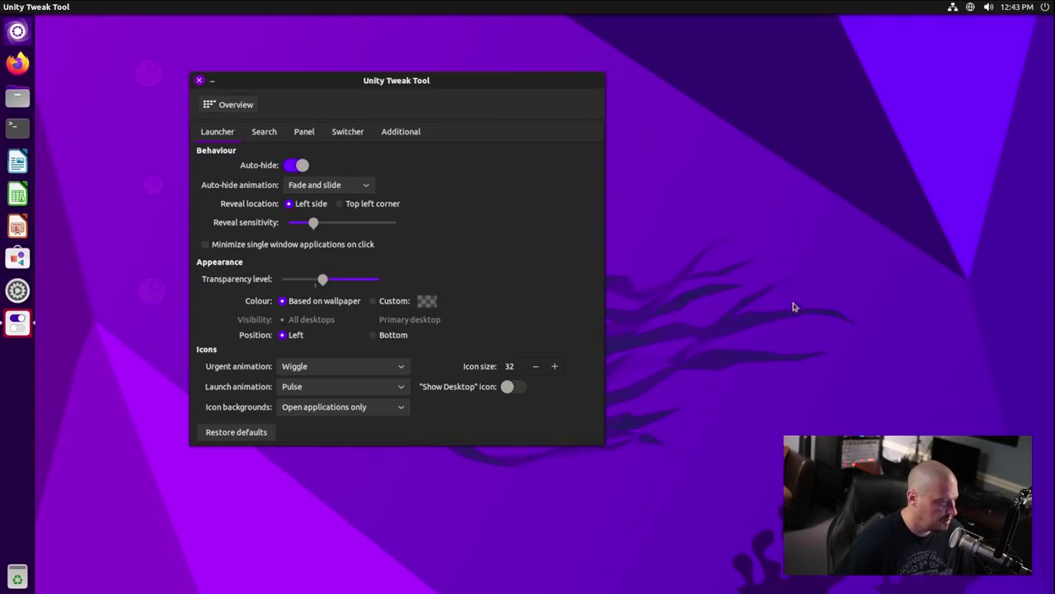
# - Change the desktop background to the sunset field-path wallpaper DSC2943 and close the Appearance settings
pyautogui.rightClick(726, 281)
pyautogui.click(810, 325)
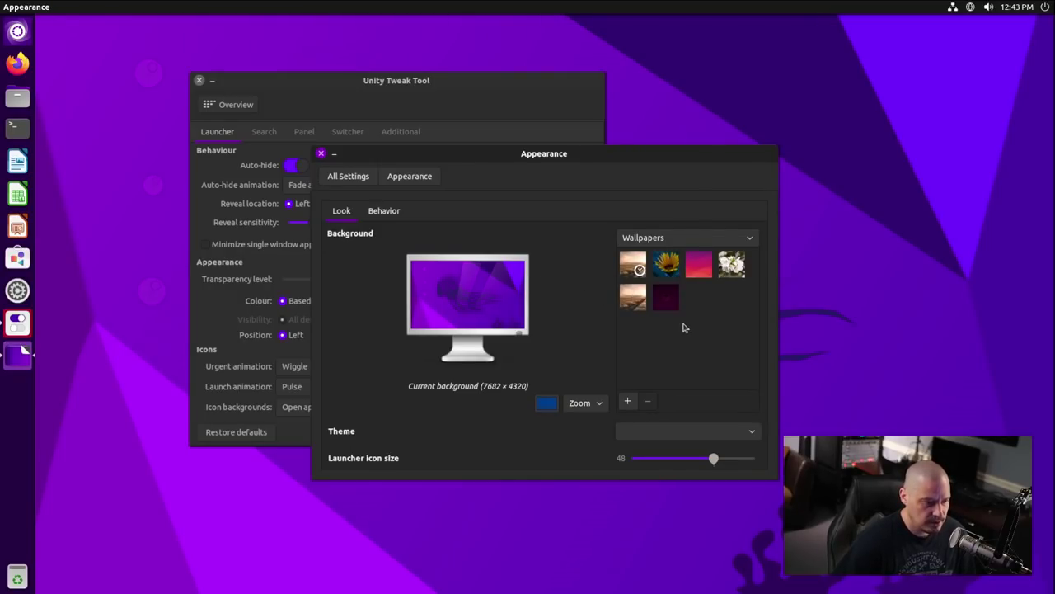
pyautogui.click(638, 303)
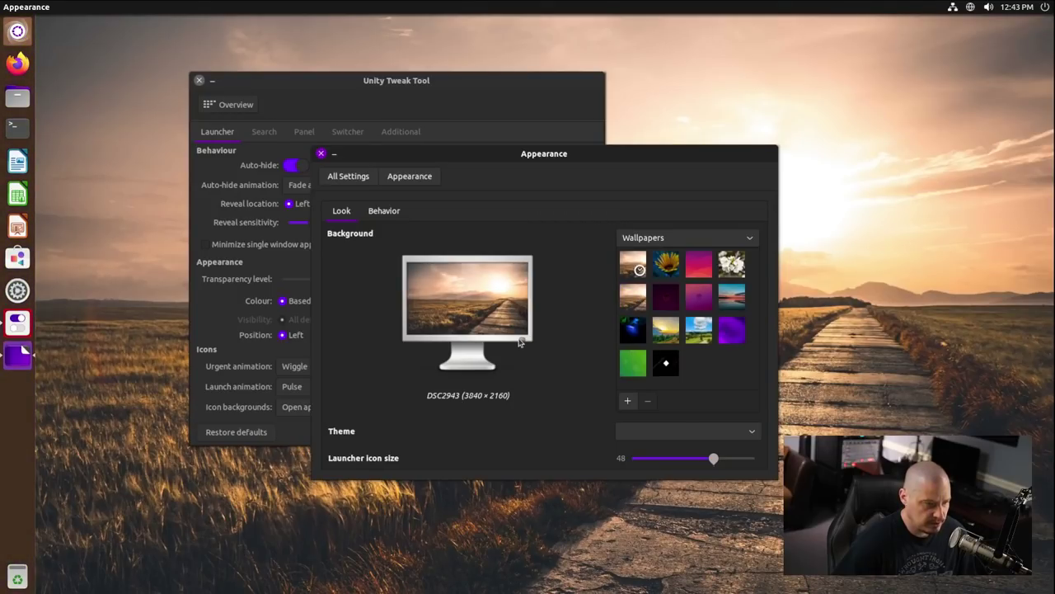
pyautogui.click(322, 155)
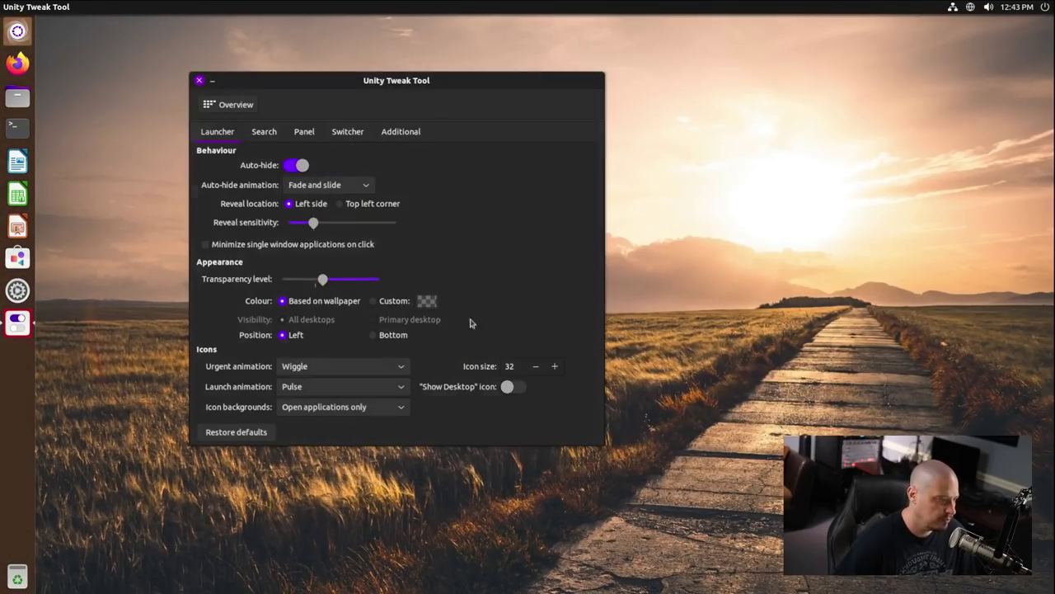
# - Try the launcher's transparency level at its maximum, and set it back to the marked default
pyautogui.moveTo(323, 284); pyautogui.dragTo(379, 280)
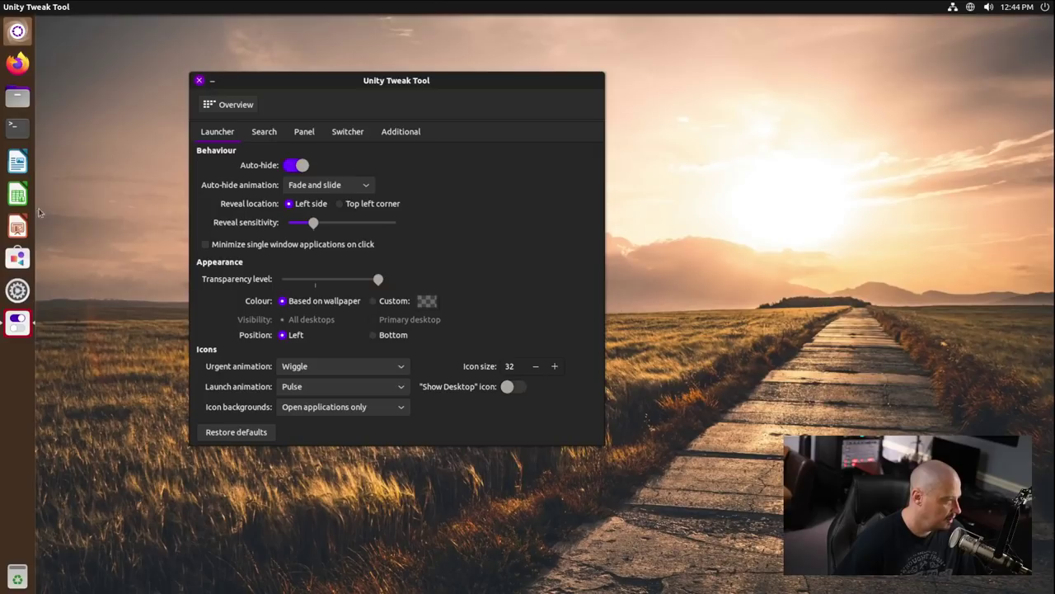
pyautogui.moveTo(381, 282); pyautogui.dragTo(438, 287)
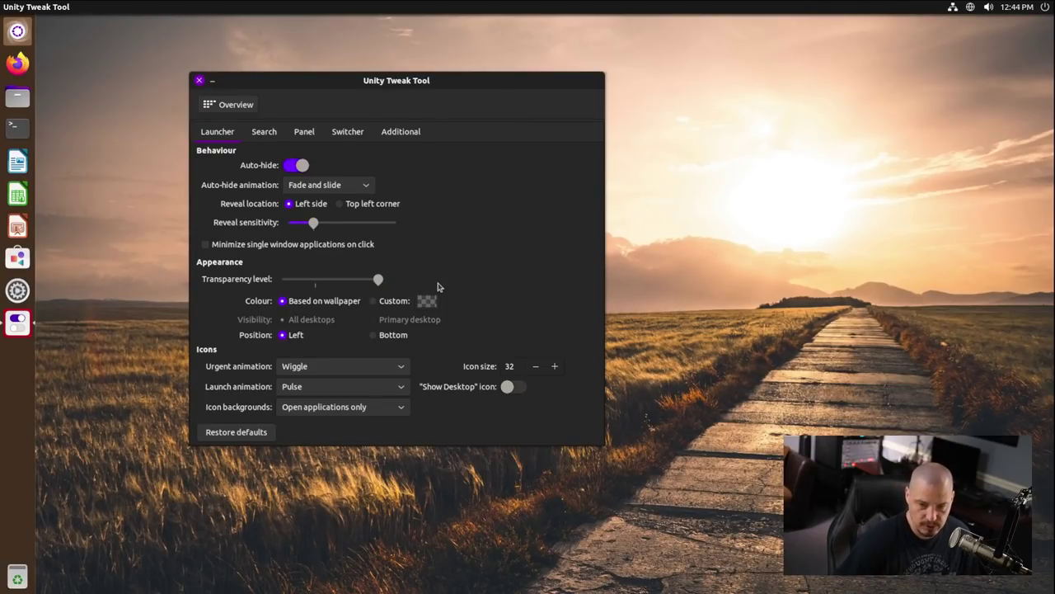
pyautogui.click(315, 286)
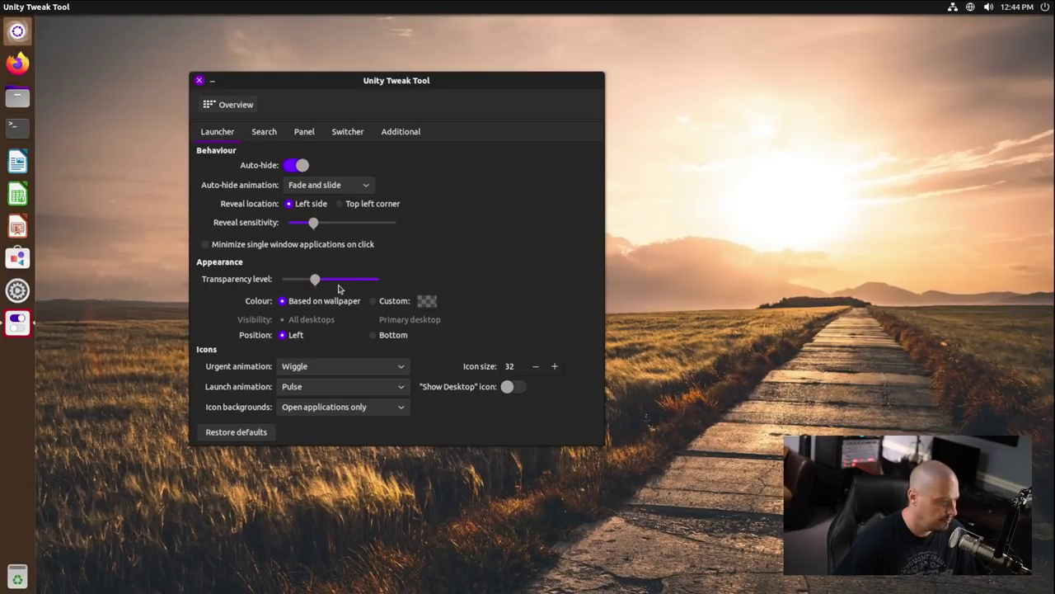
# - Close Unity Tweak Tool and open a terminal
pyautogui.click(199, 81)
pyautogui.hotkey('ctrl', 'alt', 't')
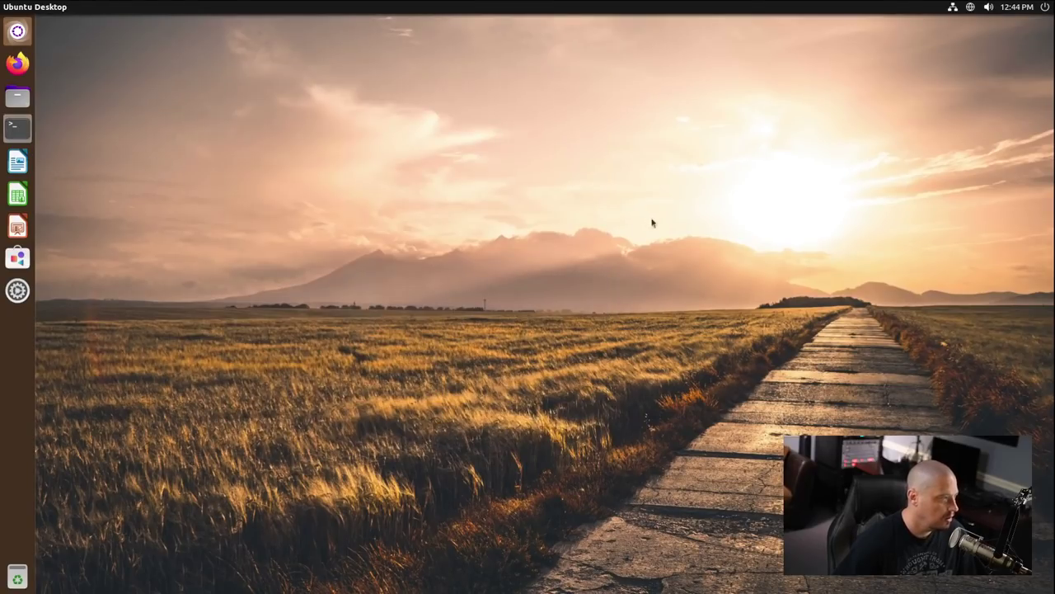
# - Maximize the terminal window and enlarge its text
pyautogui.doubleClick(367, 22)
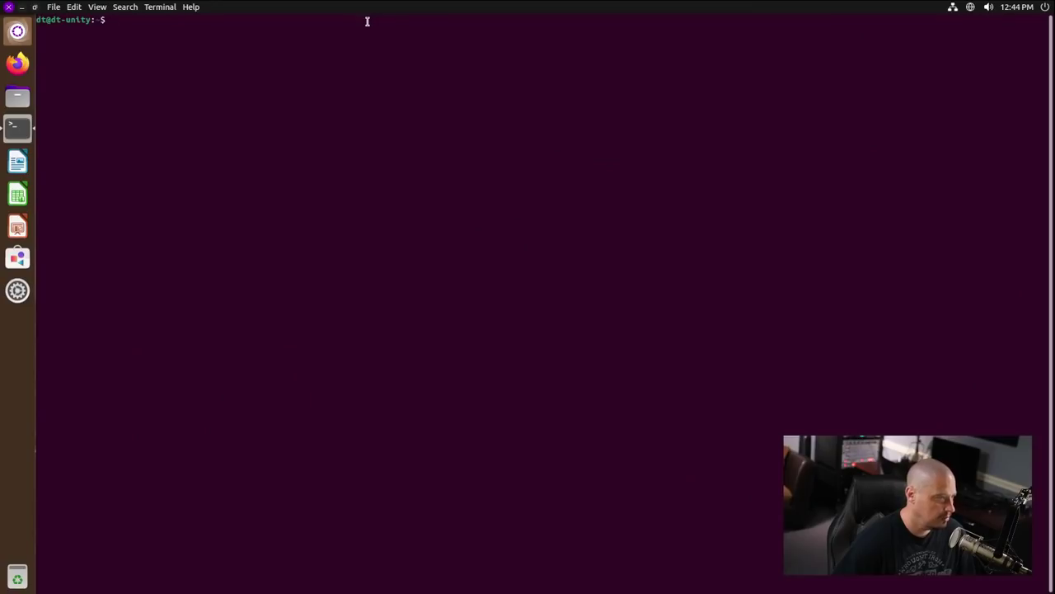
pyautogui.hotkey('ctrl', '+')
pyautogui.hotkey('ctrl', '+')
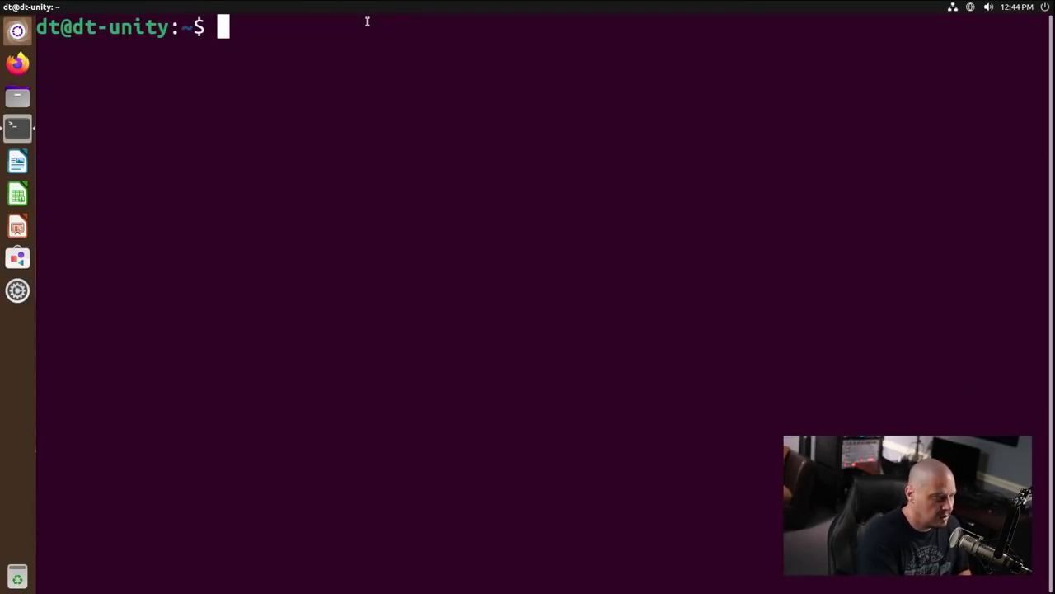
# - Run unity-tweak-tool from the terminal, move its window clear of the command line, and open the Launcher settings
pyautogui.write('unity-te')
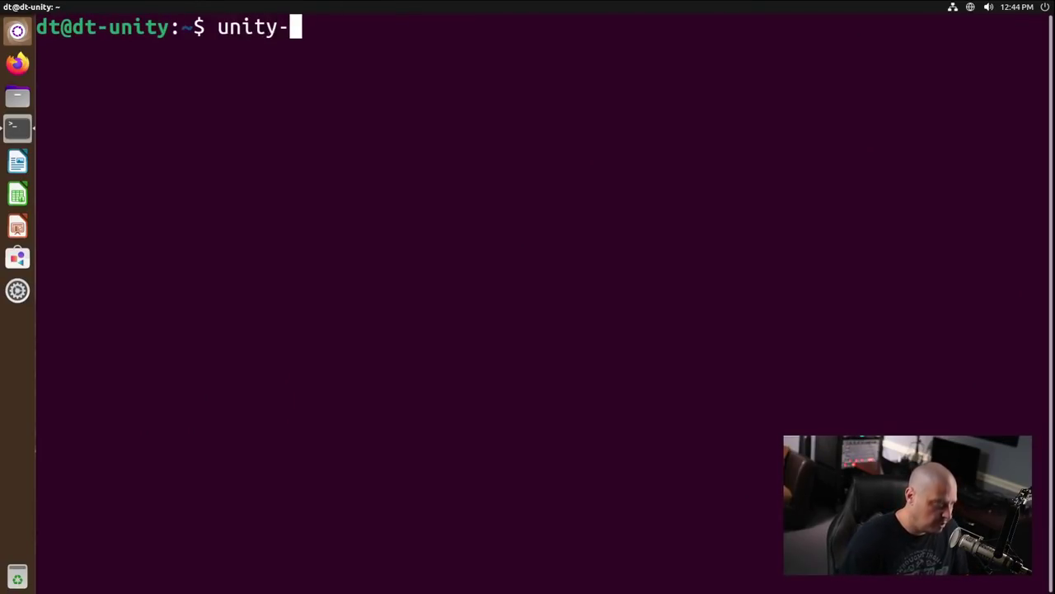
pyautogui.press('BackSpace')
pyautogui.write('weak')
pyautogui.press('BackSpace')
pyautogui.press('BackSpace')
pyautogui.write('eak-tool')
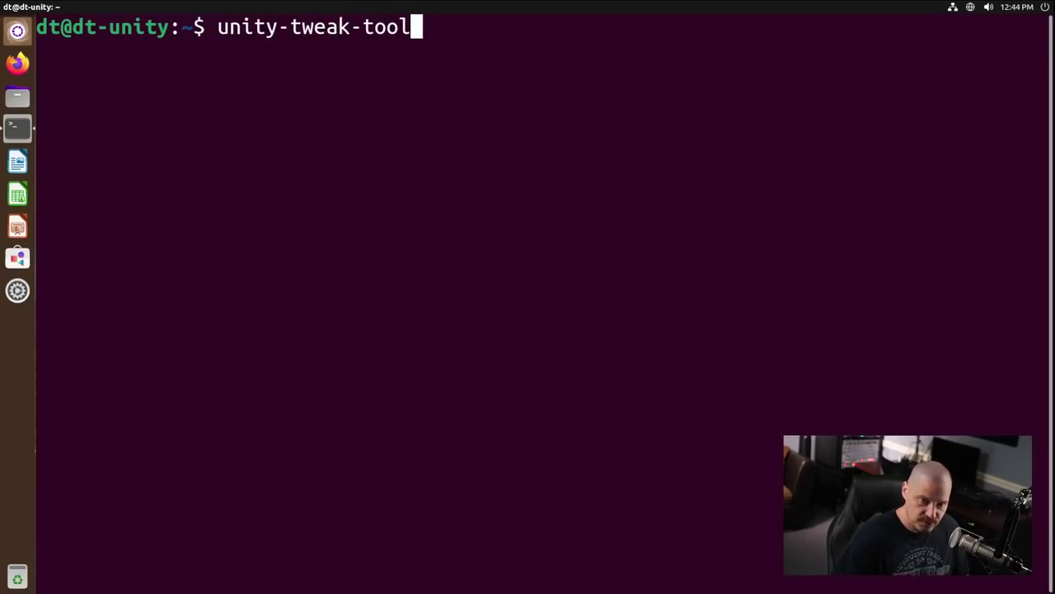
pyautogui.press('Return')
pyautogui.moveTo(216, 23); pyautogui.dragTo(674, 97)
pyautogui.click(536, 175)
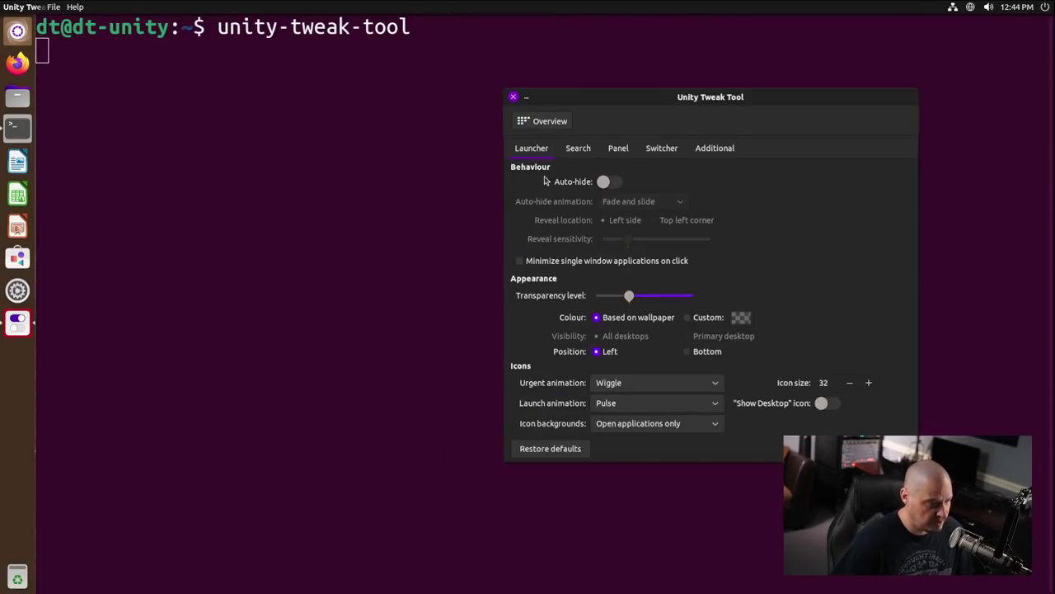
# - Try a larger launcher icon size, and set it back to 32
pyautogui.click(870, 384)
pyautogui.click(850, 383)
pyautogui.click(851, 383)
pyautogui.click(850, 383)
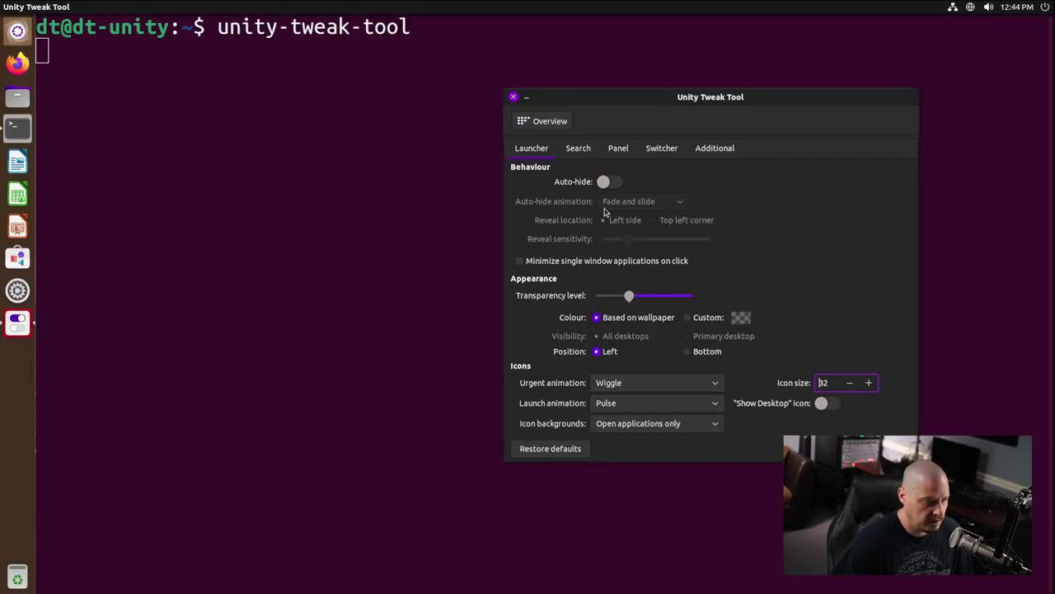
# - Restore the launcher settings to their defaults, set the icon size to 32 again, and turn on auto-hide
pyautogui.click(612, 183)
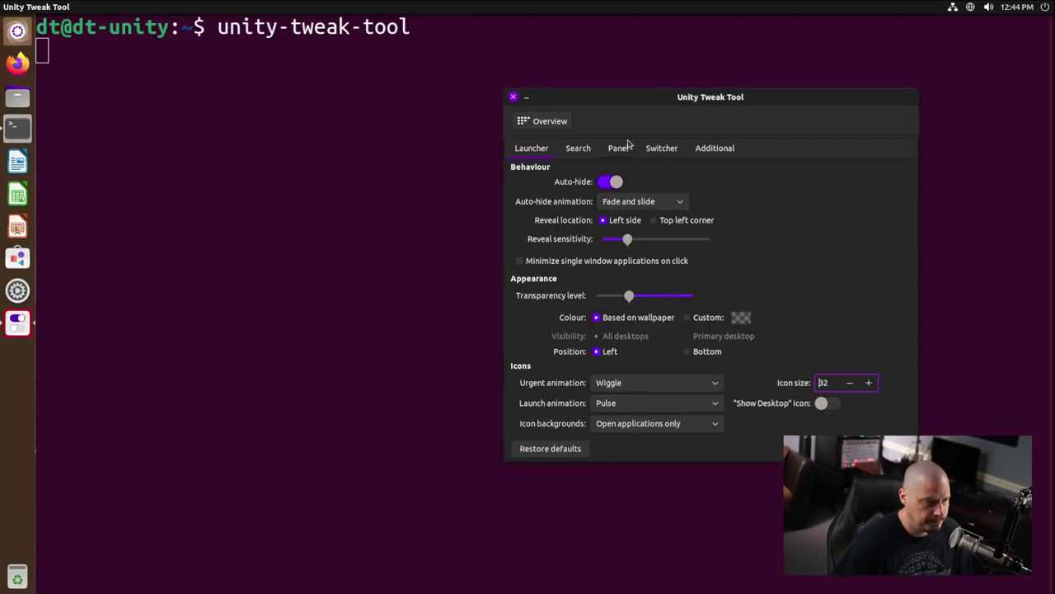
pyautogui.click(565, 448)
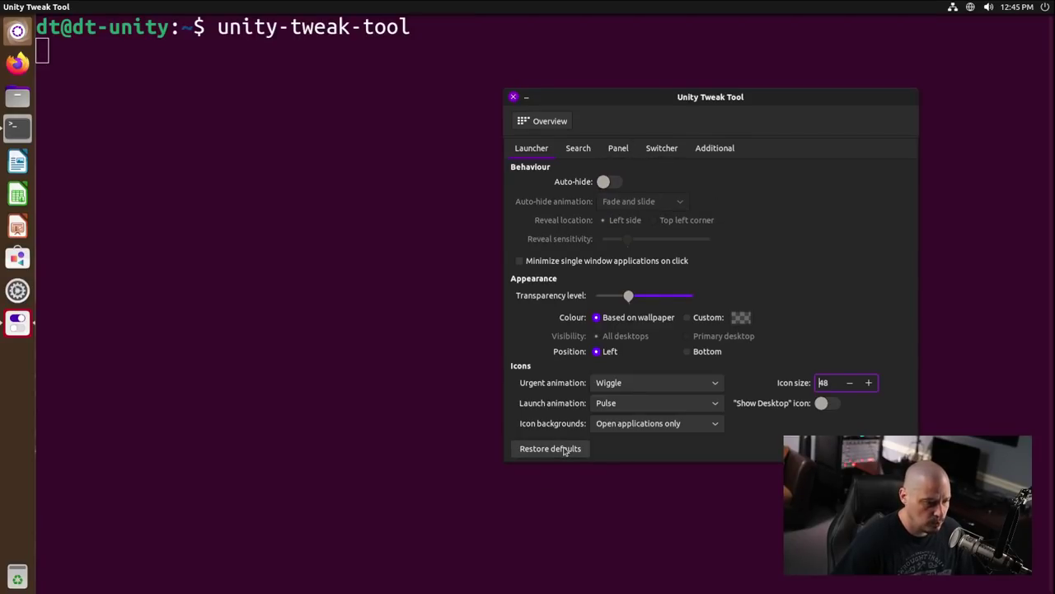
pyautogui.click(617, 186)
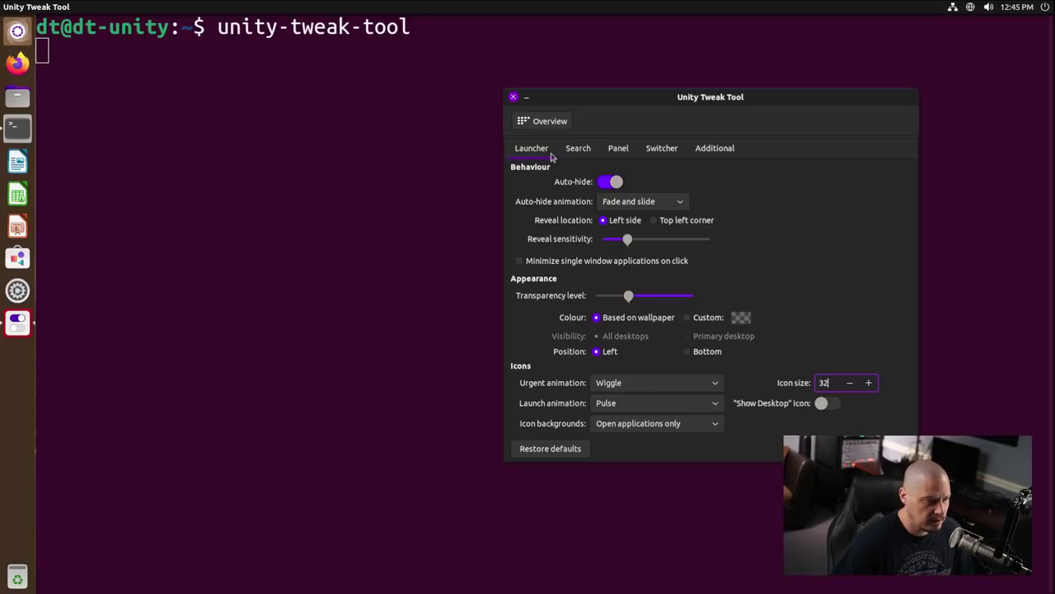
# - Open the Panel settings and set the panel's transparency level to its minimum
pyautogui.click(652, 150)
pyautogui.click(625, 152)
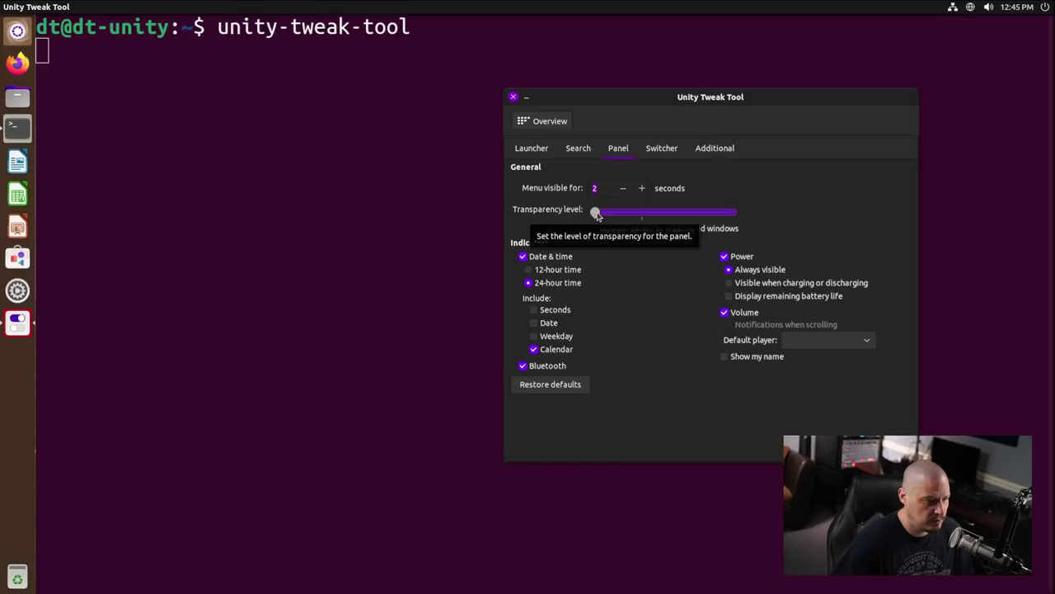
pyautogui.moveTo(594, 213)
pyautogui.mouseDown()
pyautogui.moveTo(734, 211)
pyautogui.moveTo(574, 211)
pyautogui.mouseUp()
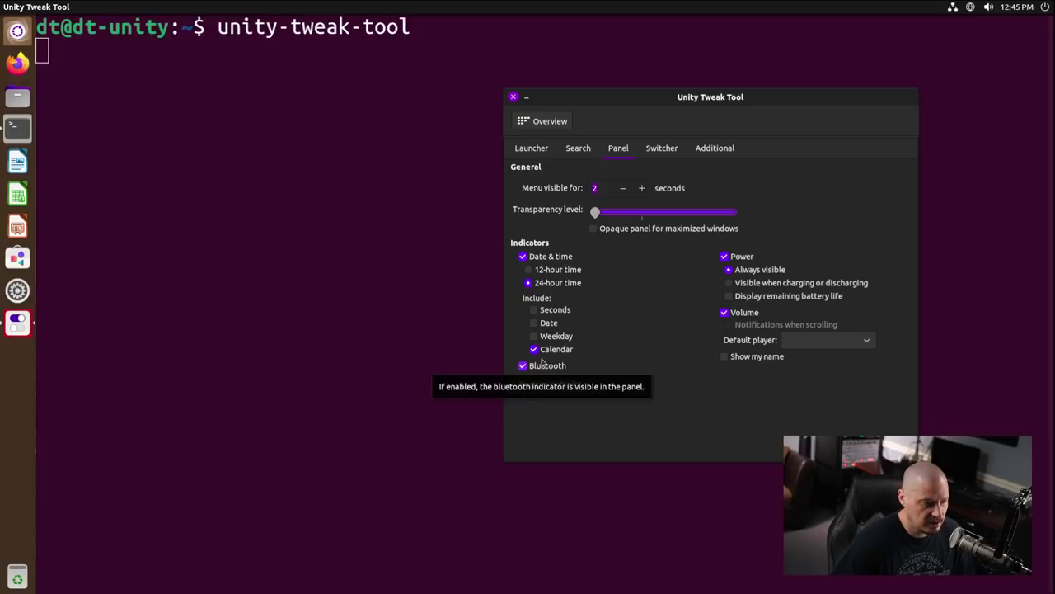
# - Try showing seconds in the panel clock, turn them off again, and go back to the Launcher settings
pyautogui.click(534, 310)
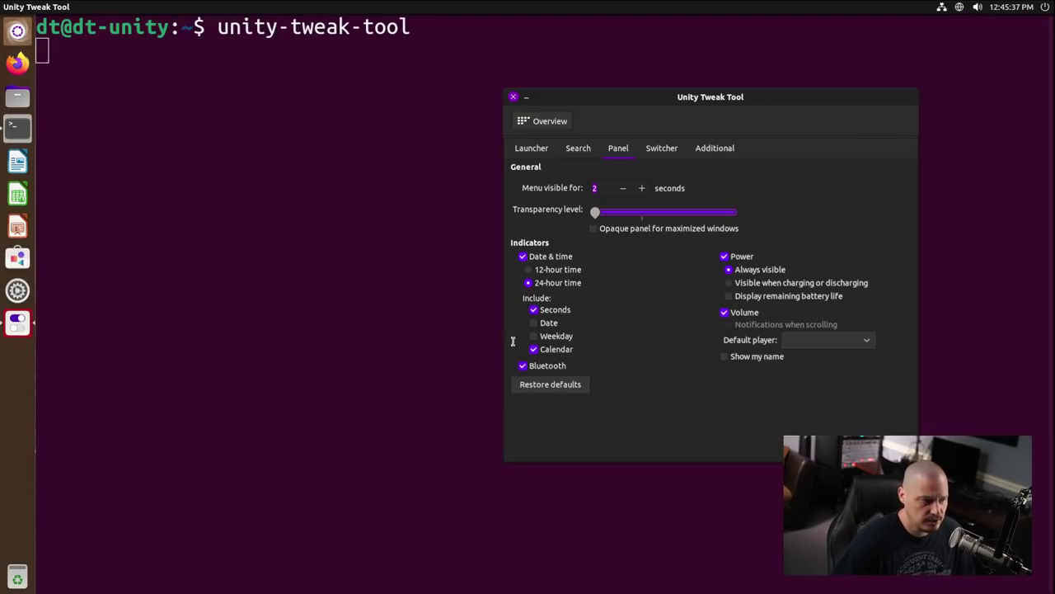
pyautogui.click(533, 310)
pyautogui.click(532, 148)
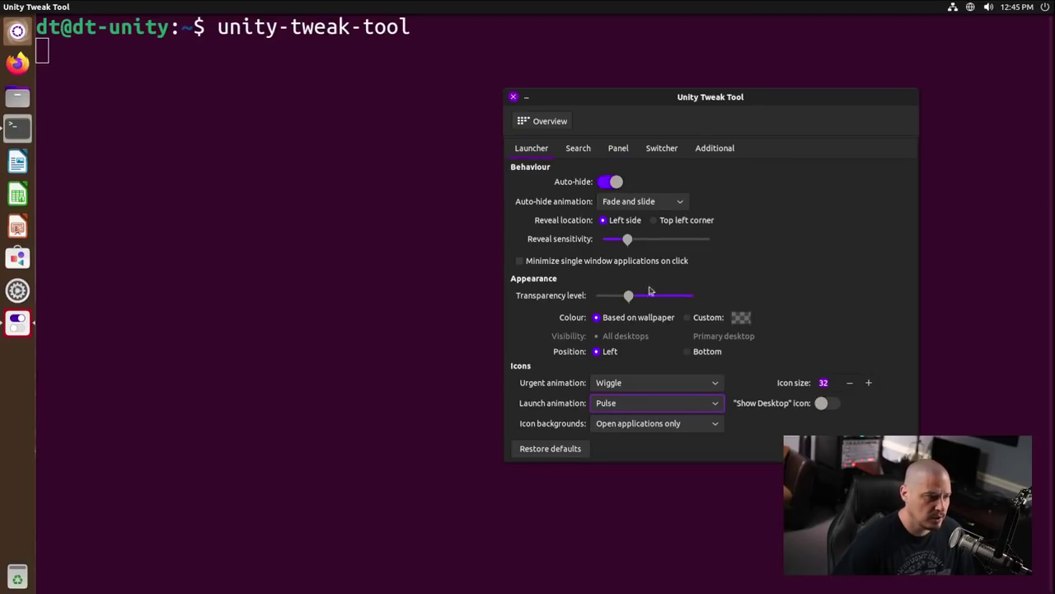